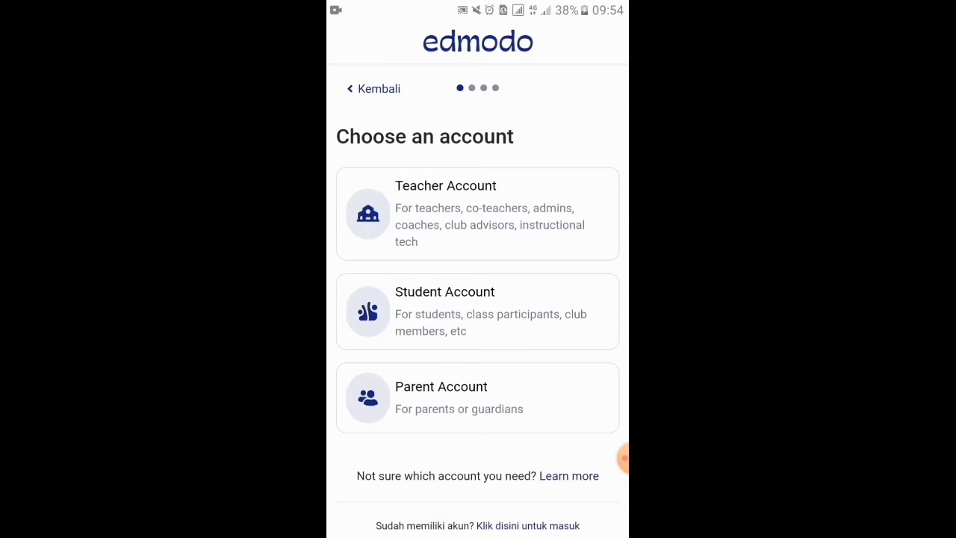
# Choose the Teacher Account type in Edmodo
pyautogui.scroll(1, 478, 299)
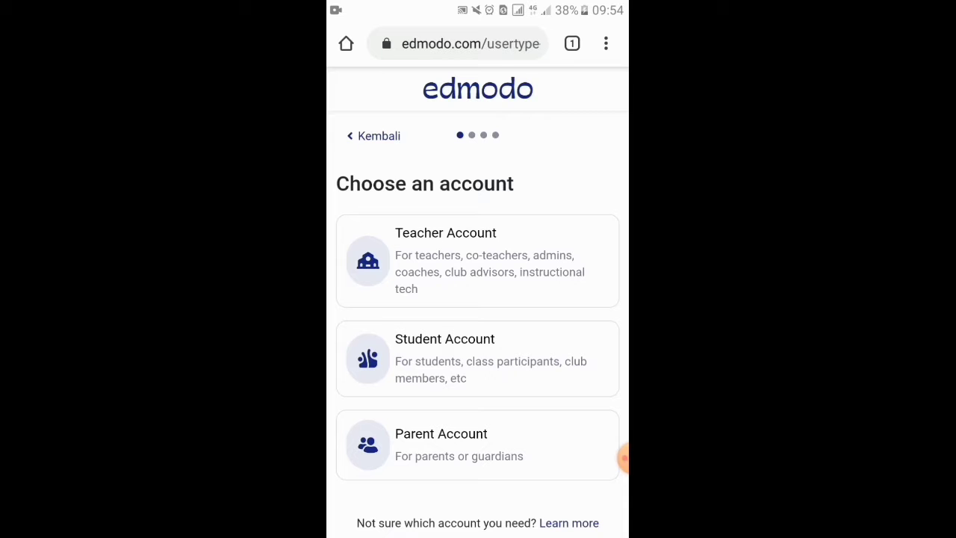
pyautogui.scroll(-1, 478, 299)
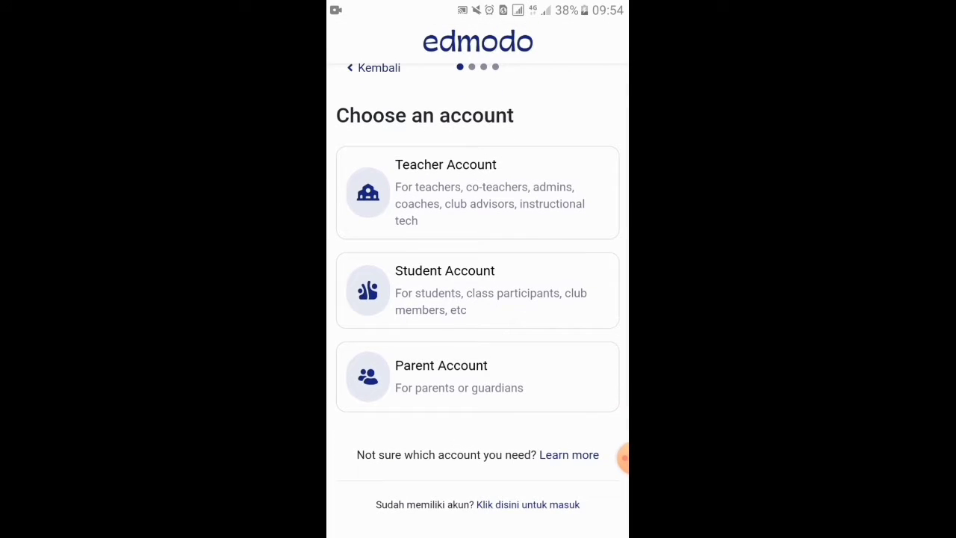
pyautogui.scroll(1, 478, 298)
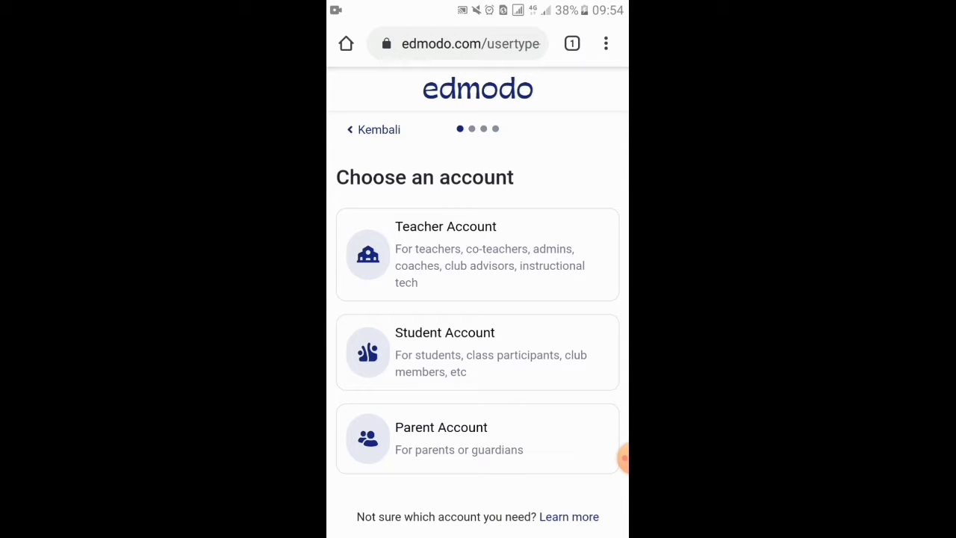
pyautogui.click(477, 254)
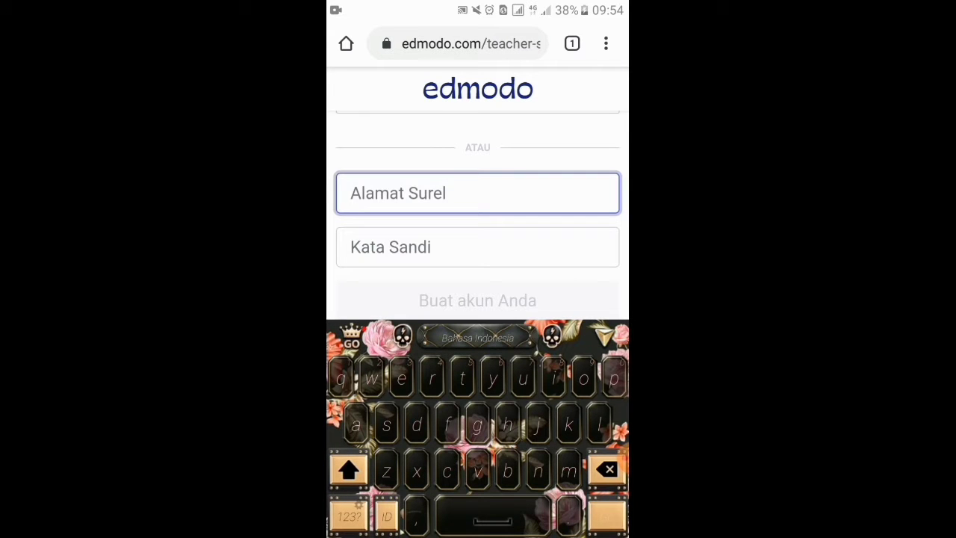
# Switch from the teacher sign-up form to signing in with an existing account
pyautogui.press('Escape')
pyautogui.scroll(1, 478, 324)
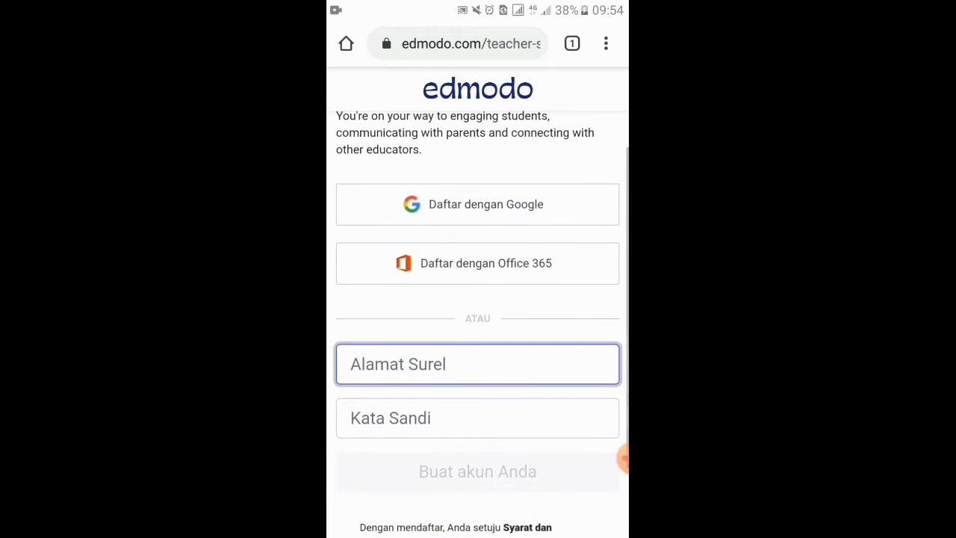
pyautogui.scroll(-1, 478, 324)
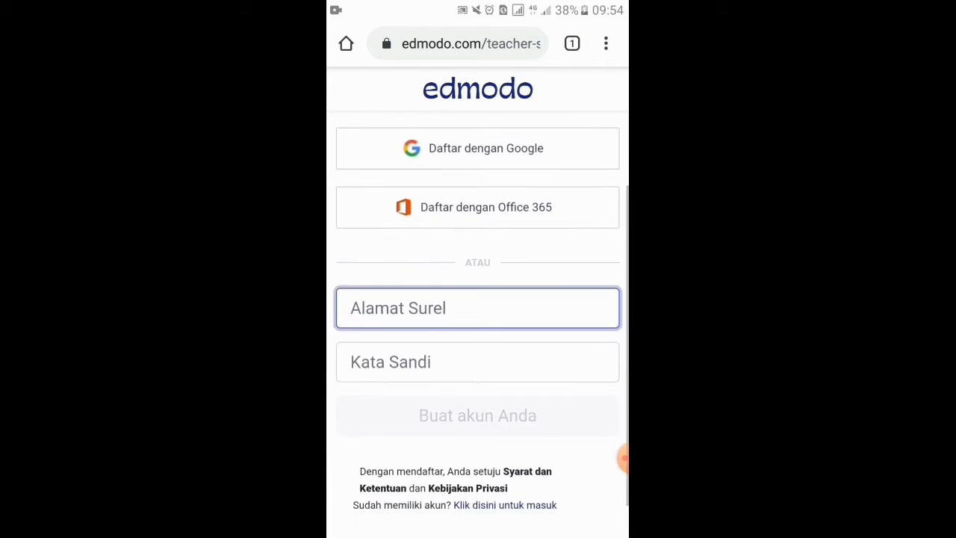
pyautogui.click(499, 506)
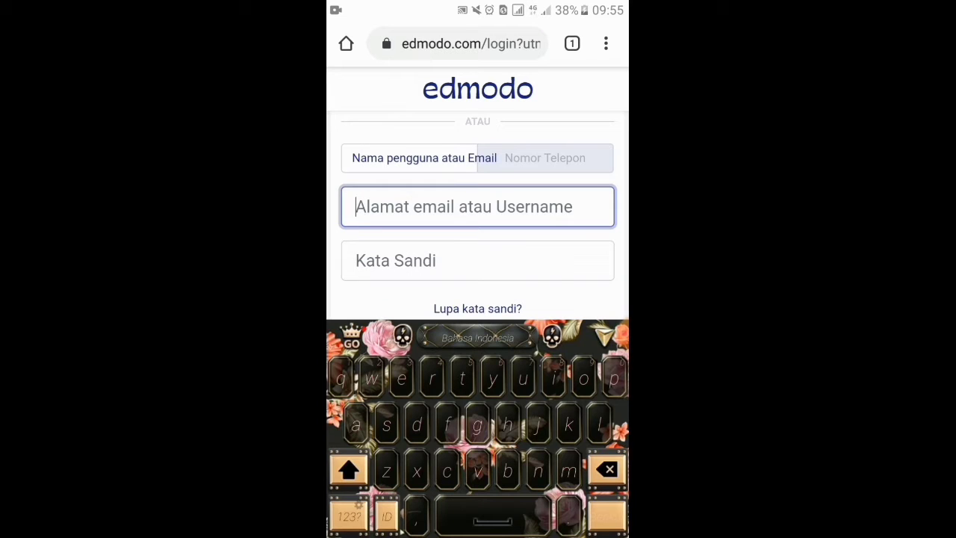
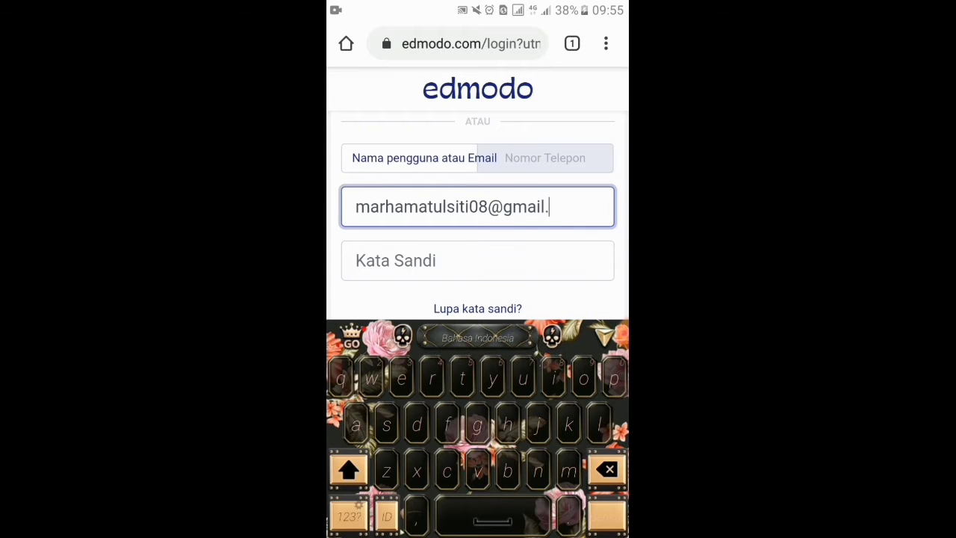
# Log in with the teacher's e-mail and password, declining the 'Simpan sandi?' prompt
pyautogui.click(396, 260)
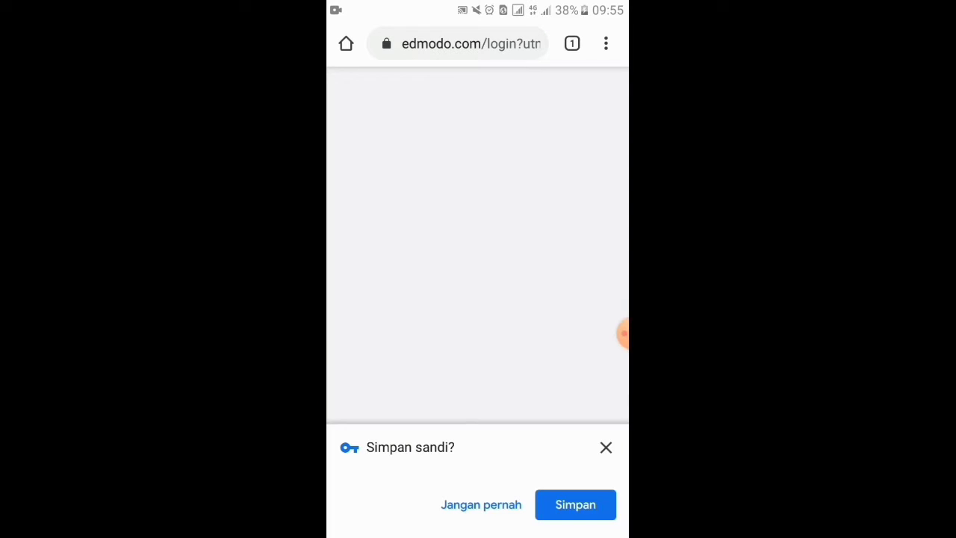
pyautogui.click(575, 505)
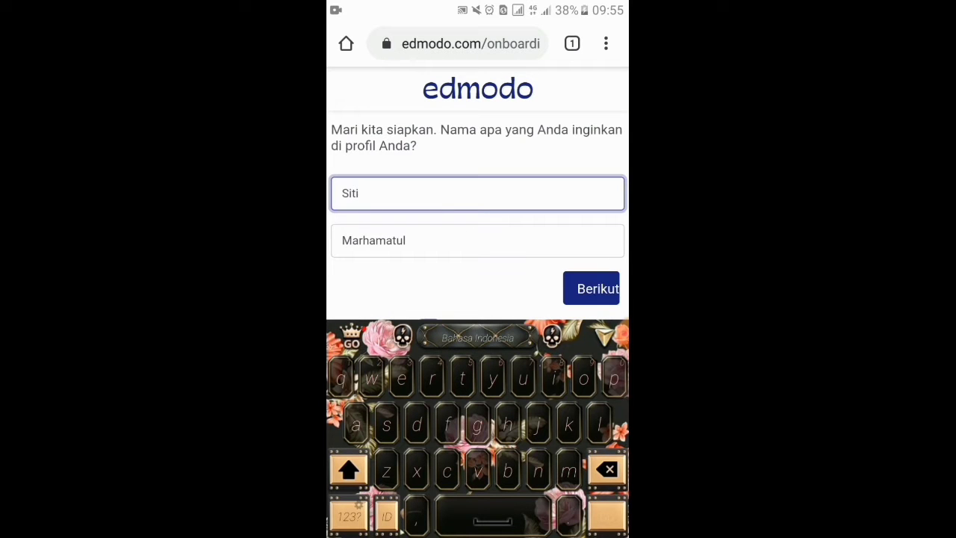
# Confirm the profile name, choose Buat/Atur kelas, and name the class 'Ekonomi Asik'
pyautogui.click(591, 288)
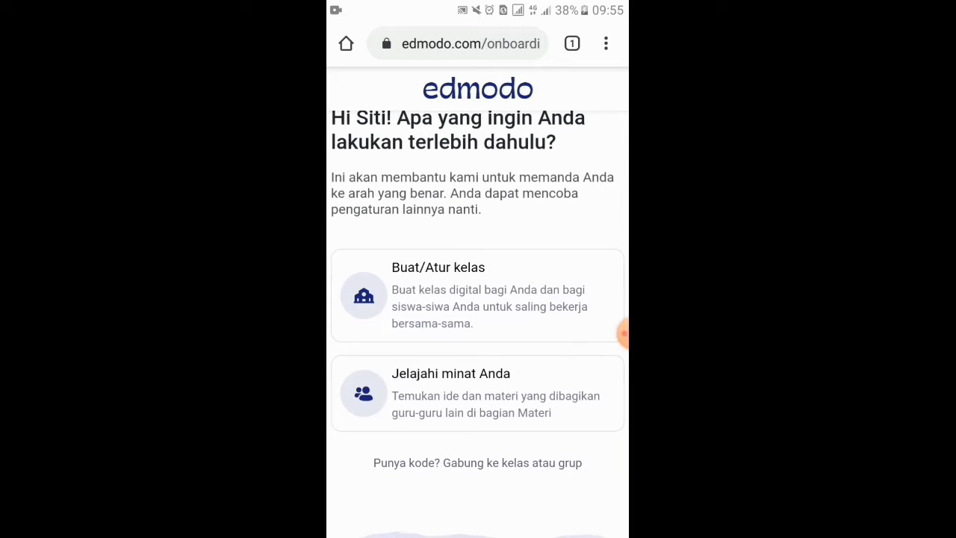
pyautogui.click(478, 296)
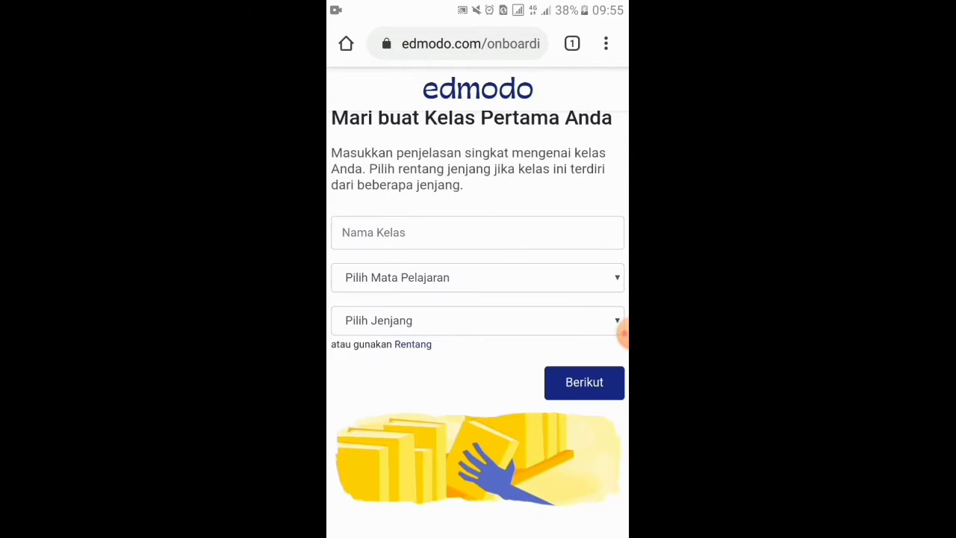
pyautogui.click(479, 232)
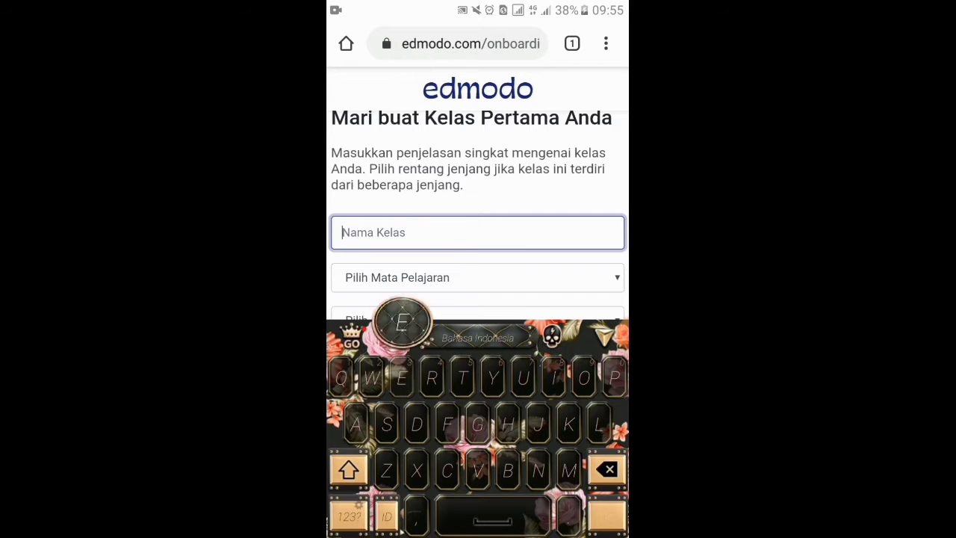
pyautogui.write('Ekonlm')
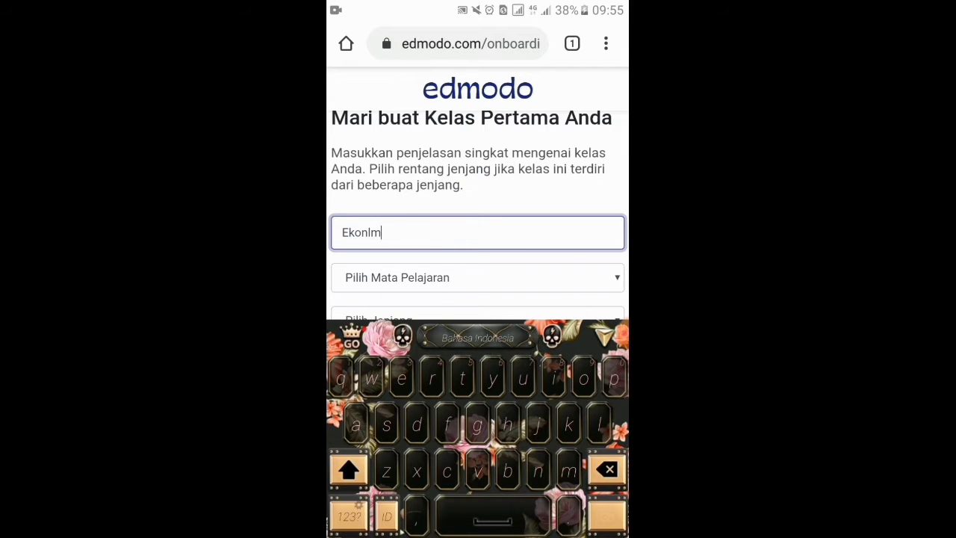
pyautogui.press('BackSpace')
pyautogui.press('BackSpace')
pyautogui.press('BackSpace')
pyautogui.write('nomi Asi')
# Set the class subject to Ilmu Sosial with sub-subject Ekonomi
pyautogui.scroll(-1, 478, 215)
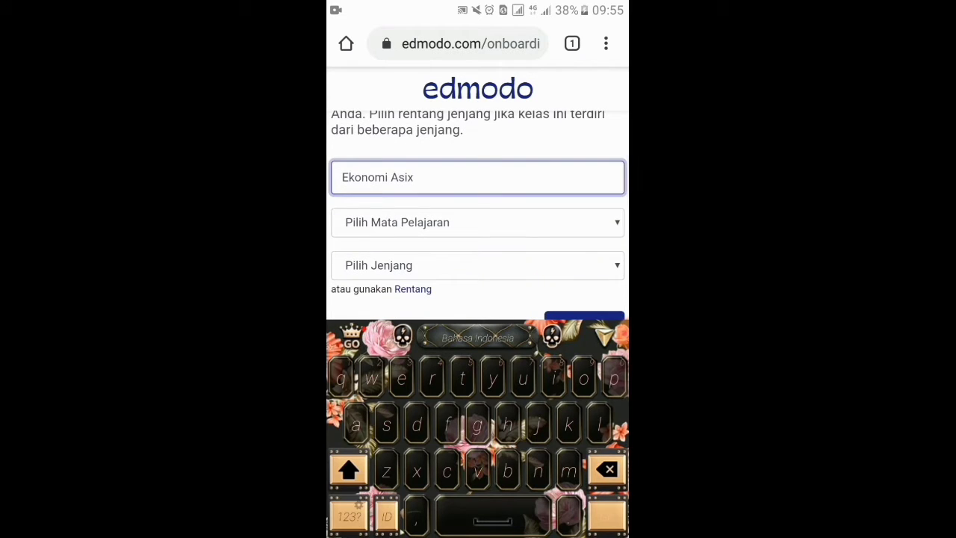
pyautogui.click(478, 223)
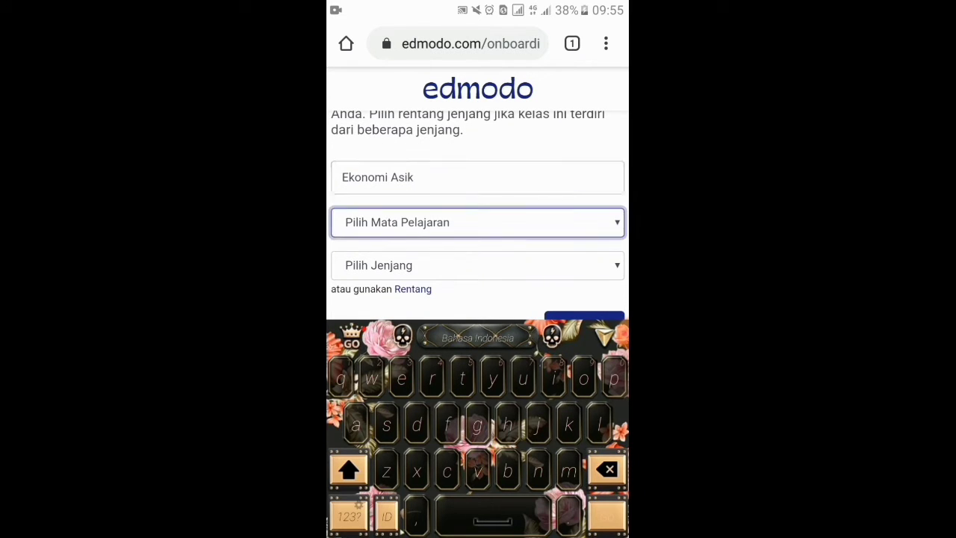
pyautogui.click(478, 216)
pyautogui.click(478, 249)
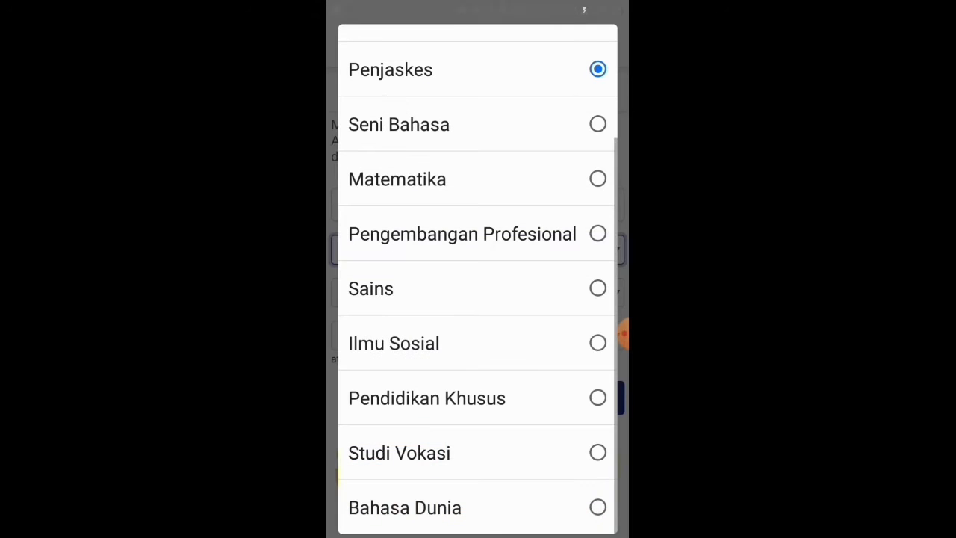
pyautogui.scroll(2, 478, 284)
pyautogui.scroll(-2, 478, 284)
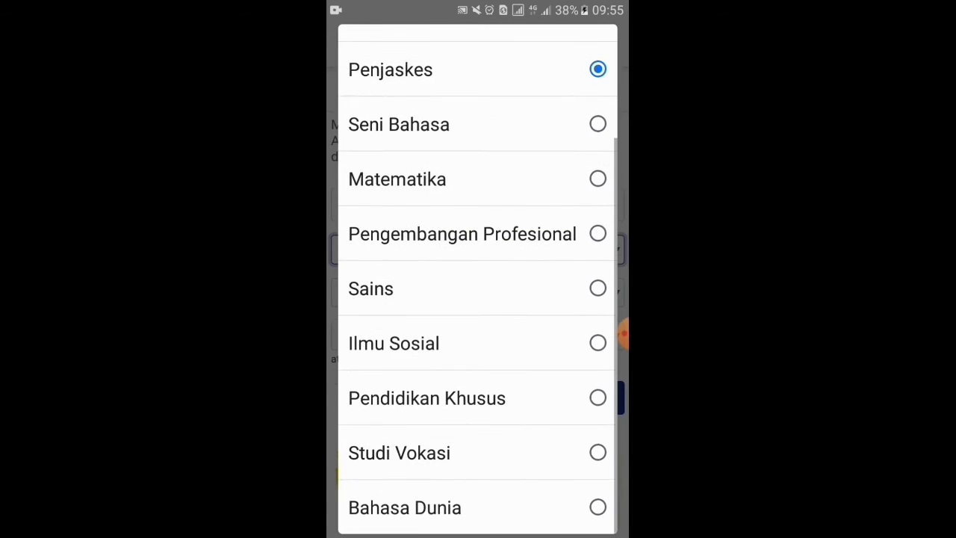
pyautogui.click(394, 343)
pyautogui.click(478, 292)
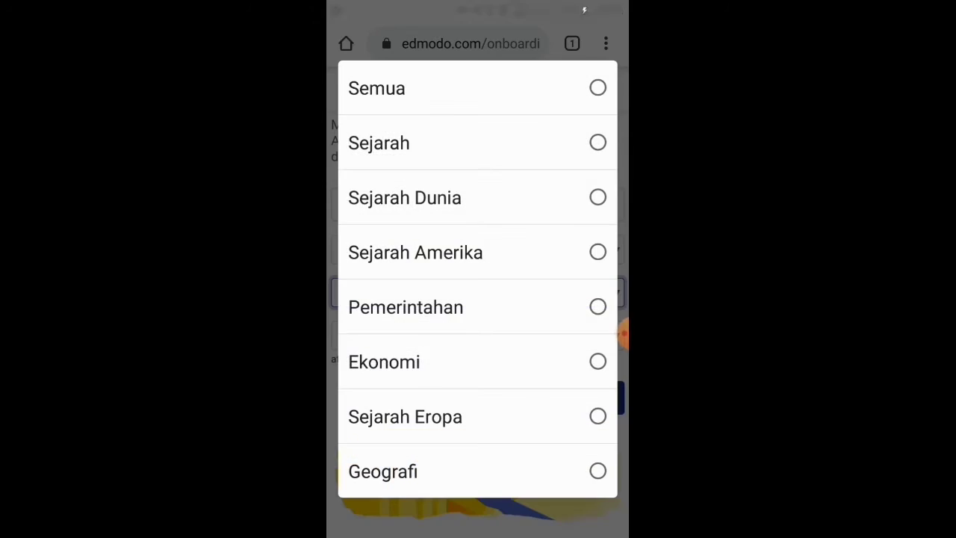
pyautogui.click(384, 361)
# Set the grade level to Kelas 12 and continue to the colour step
pyautogui.click(623, 335)
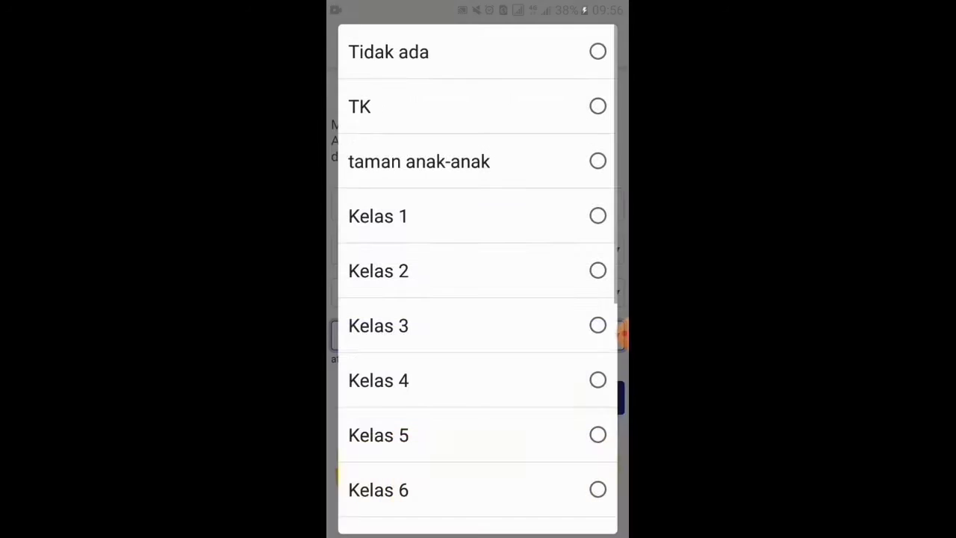
pyautogui.scroll(-5, 479, 284)
pyautogui.click(384, 398)
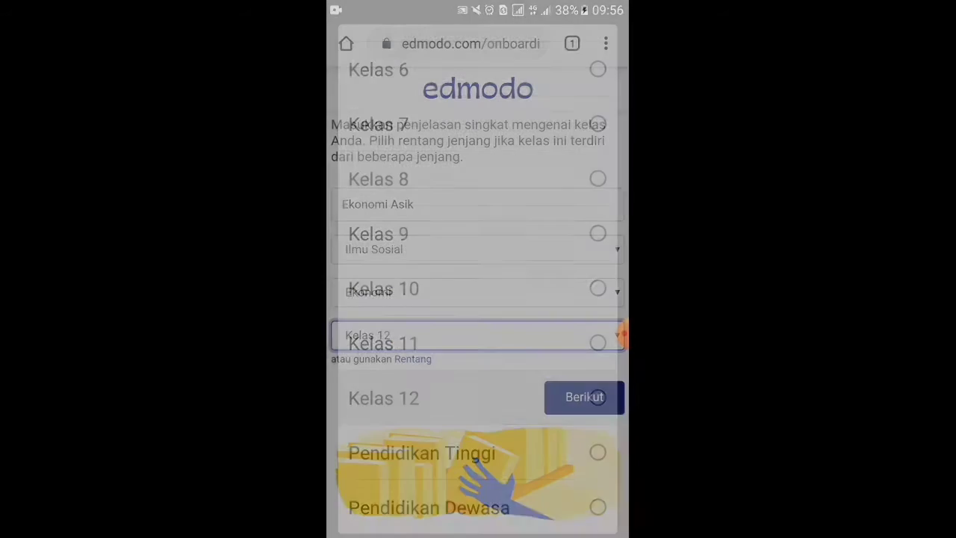
pyautogui.click(584, 398)
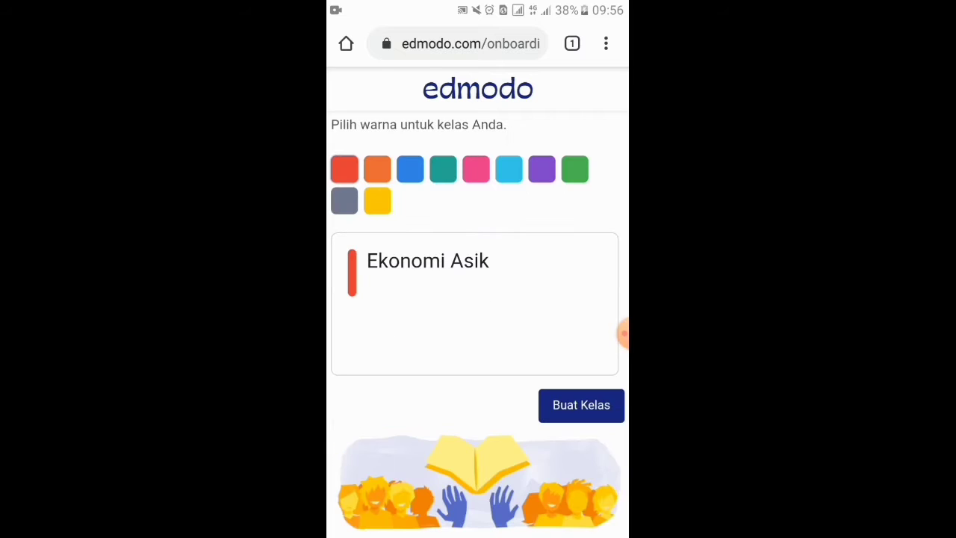
# Give the class a blue colour and create Ekonomi Asik with Buat Kelas
pyautogui.click(377, 170)
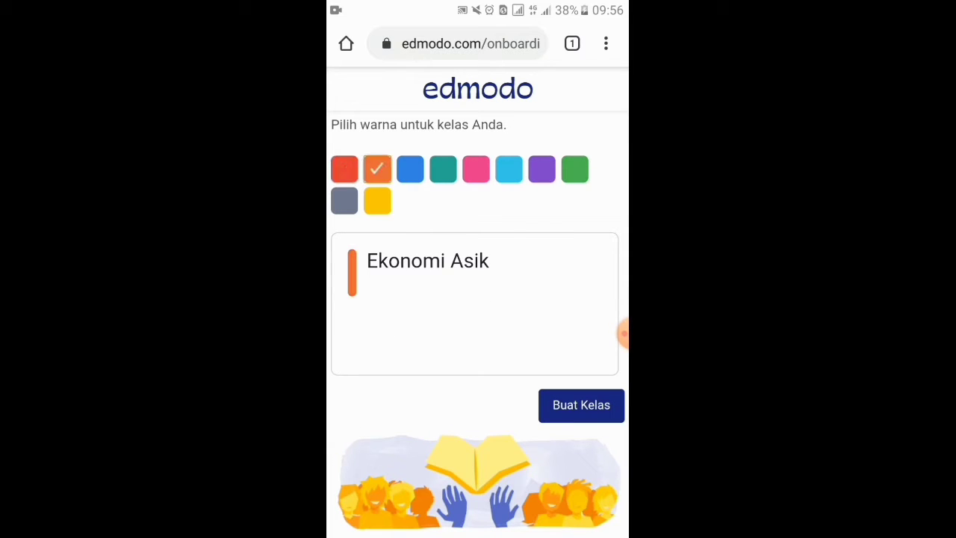
pyautogui.click(410, 170)
pyautogui.click(581, 405)
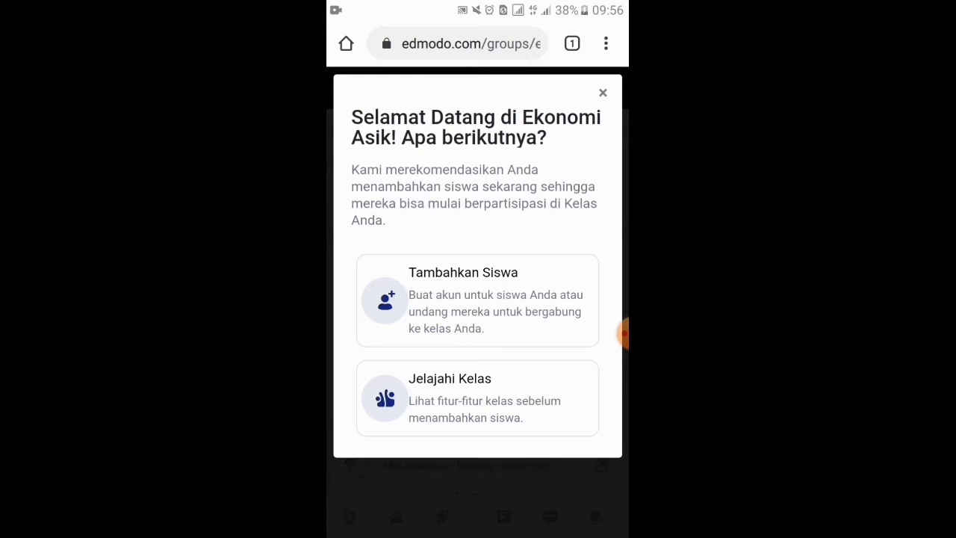
# Close the welcome message and look over the new class page
pyautogui.click(603, 93)
pyautogui.scroll(-5, 478, 299)
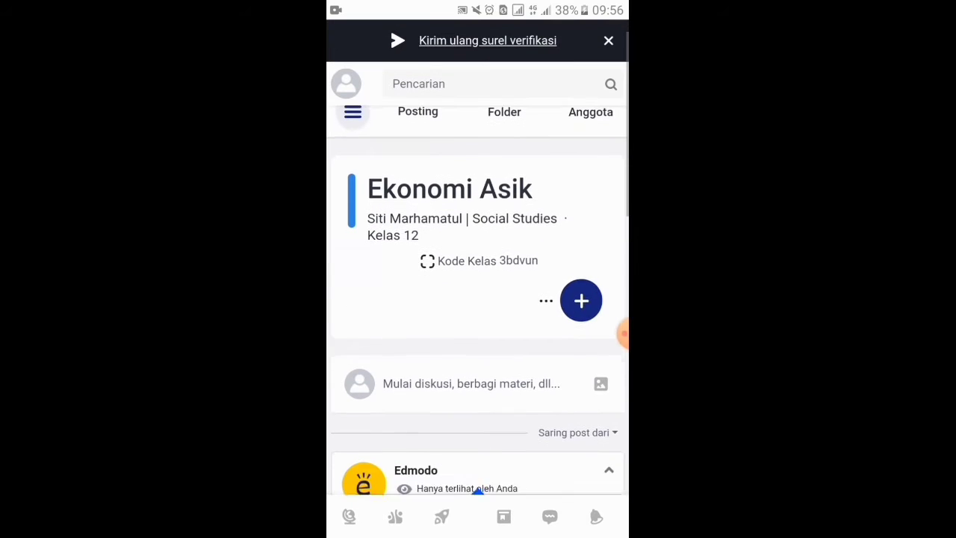
pyautogui.scroll(-5, 477, 299)
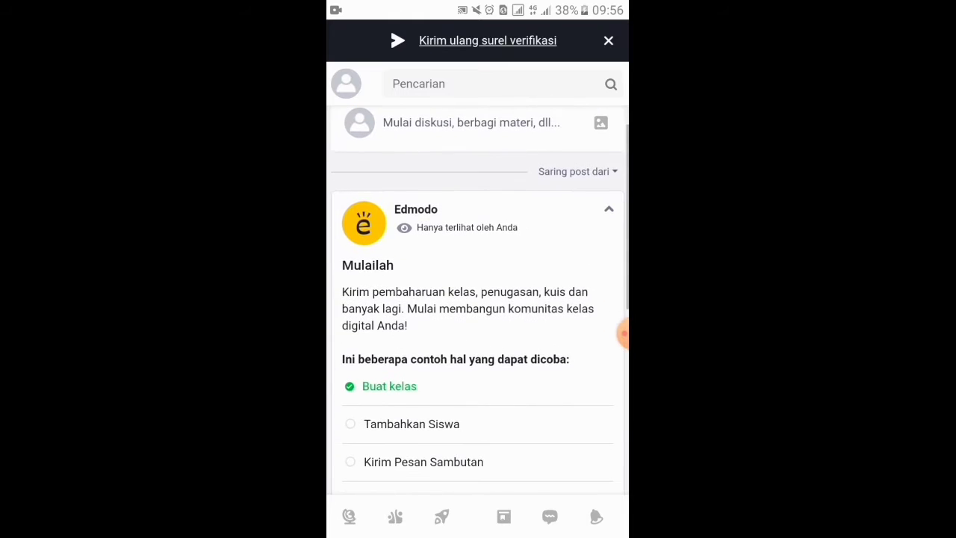
pyautogui.scroll(-3, 478, 299)
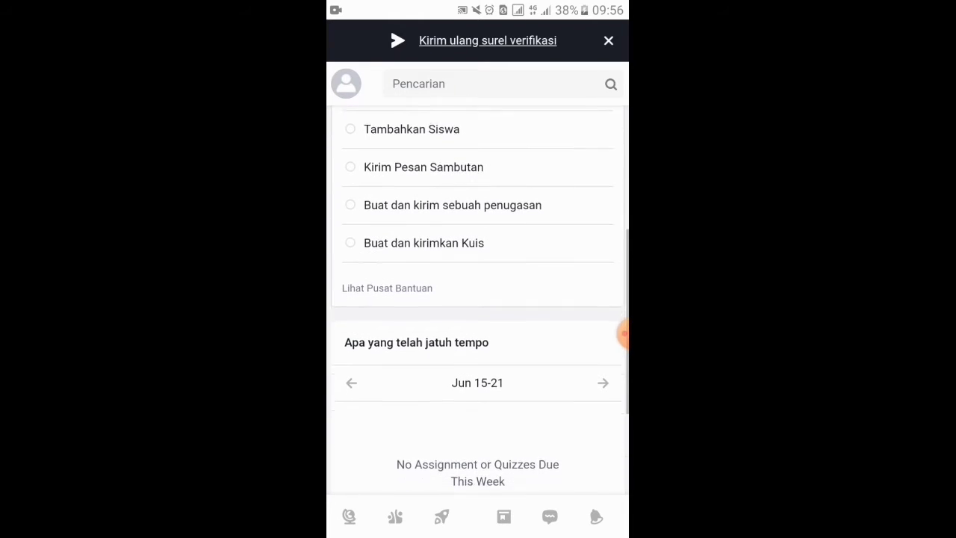
pyautogui.scroll(8, 477, 299)
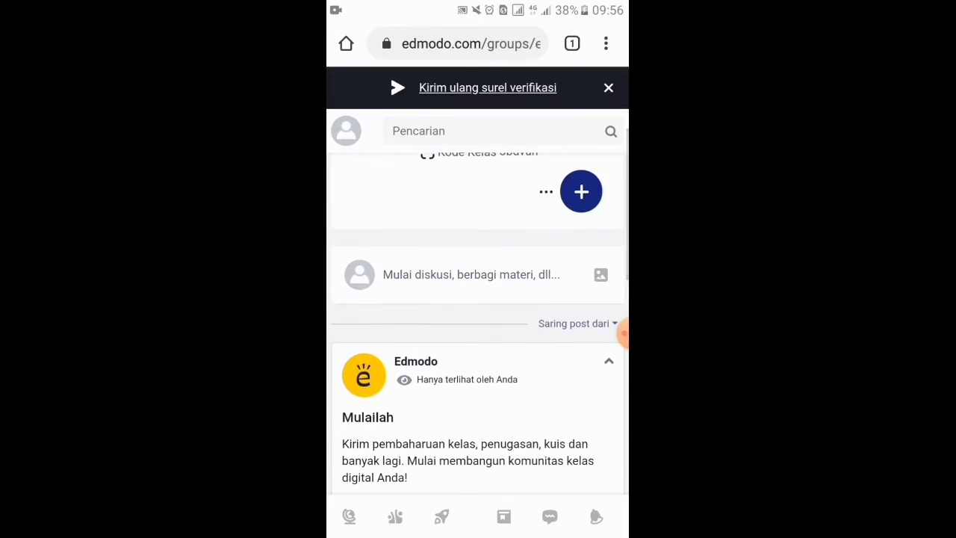
pyautogui.scroll(3, 478, 299)
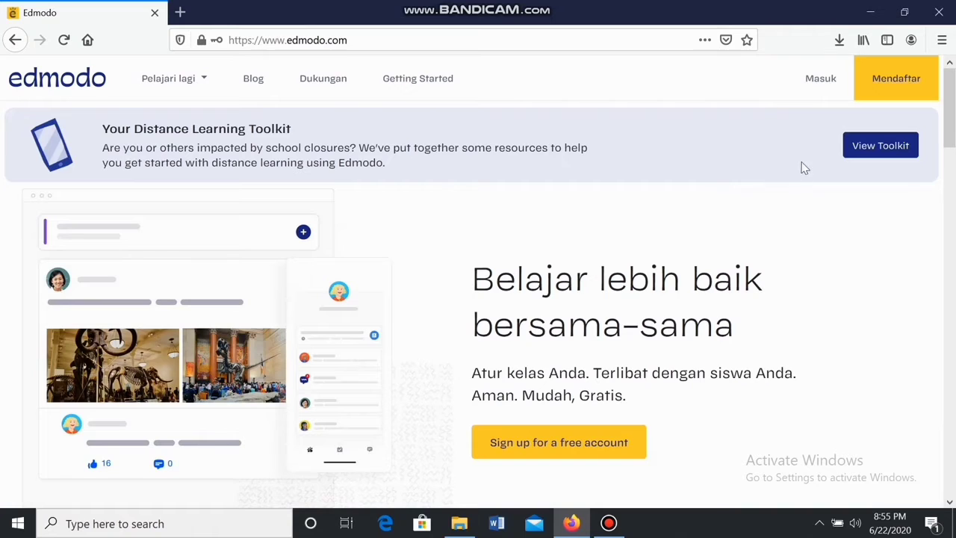
# Sign in from the landing page using the saved e-mail and the account password
pyautogui.click(816, 92)
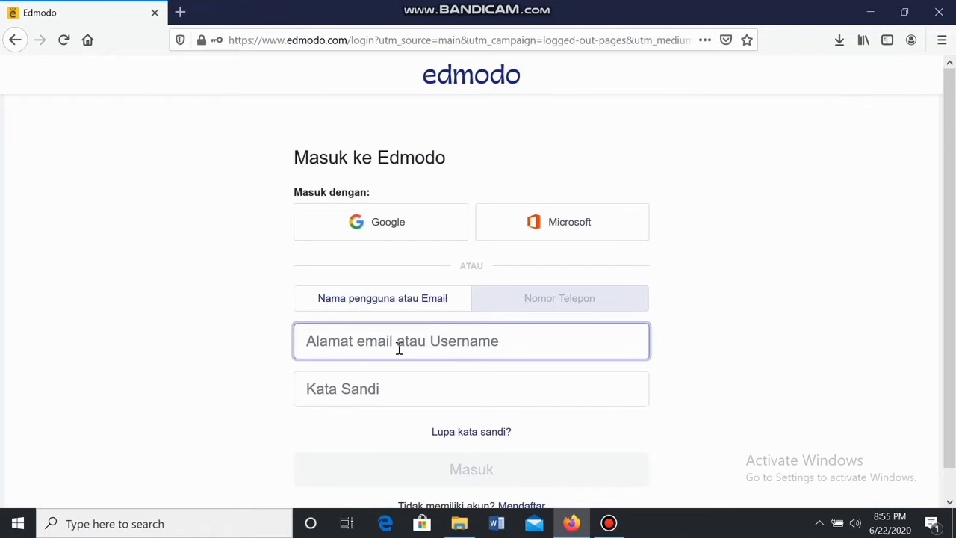
pyautogui.click(399, 349)
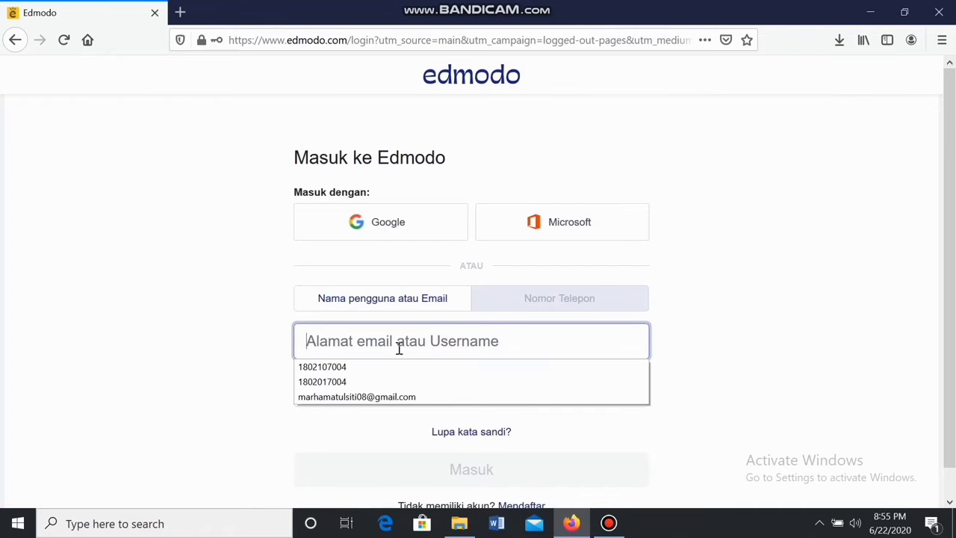
pyautogui.click(383, 398)
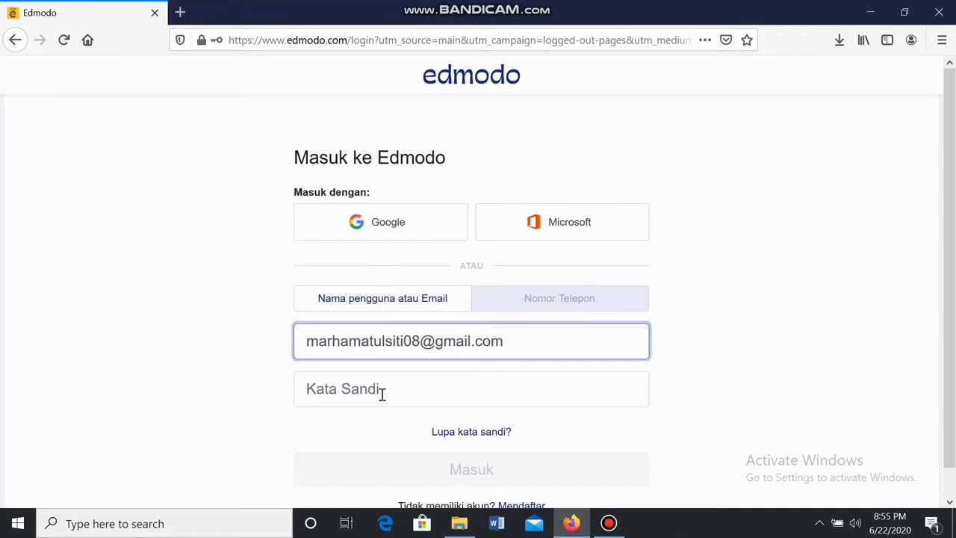
pyautogui.click(382, 395)
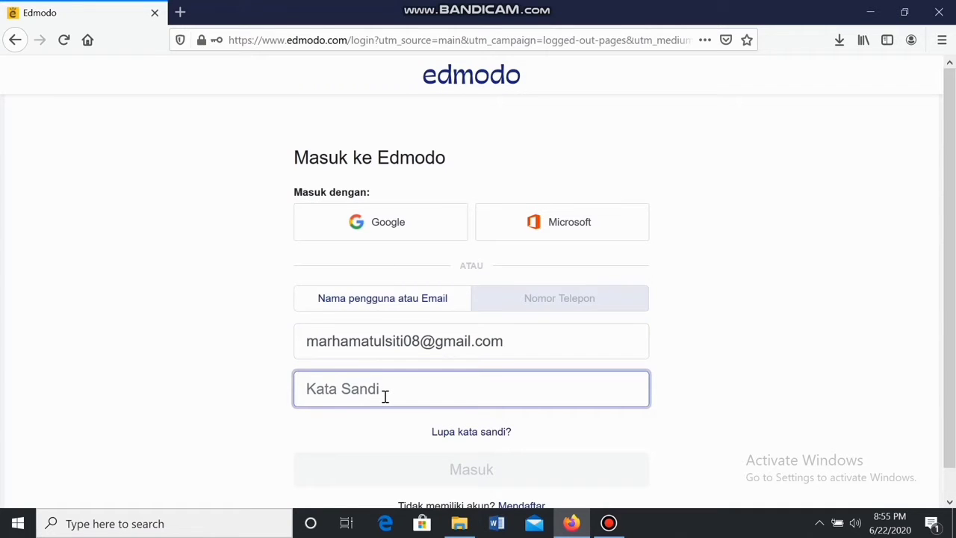
pyautogui.write('••')
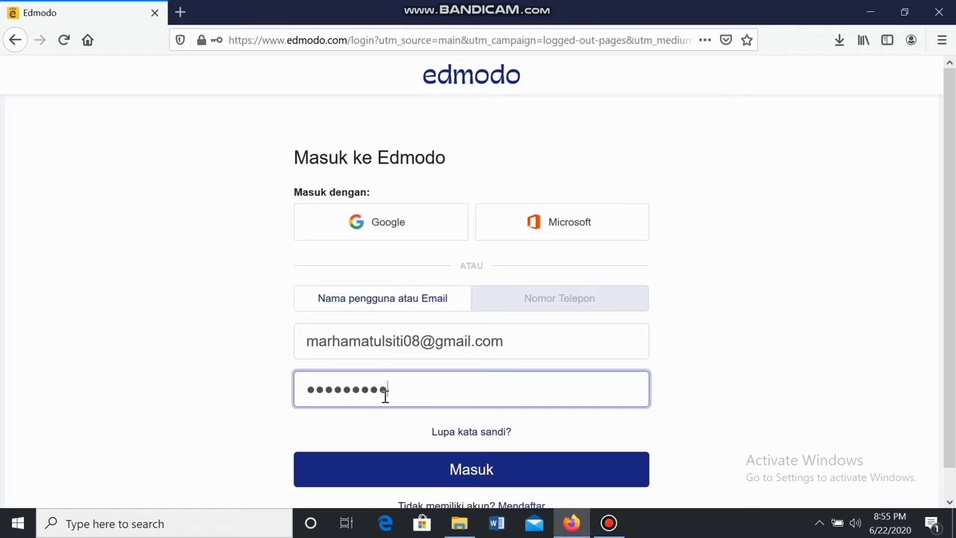
pyautogui.scroll(-1, 411, 403)
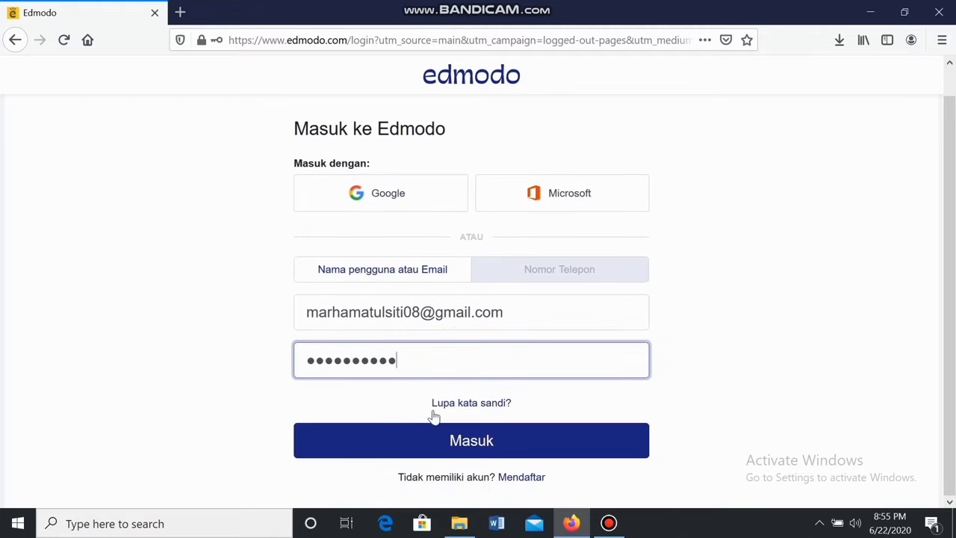
pyautogui.click(463, 444)
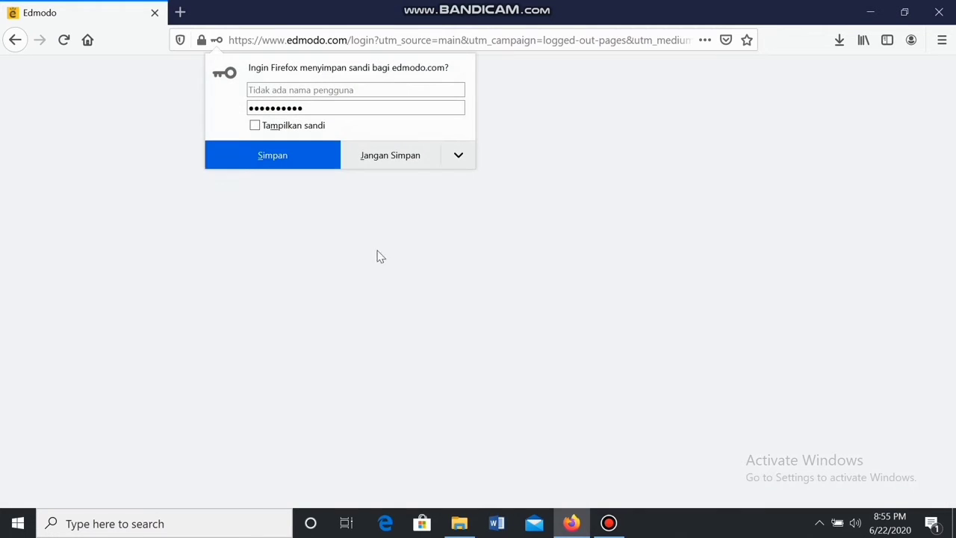
# Tell Firefox never to save the password for this site
pyautogui.click(459, 155)
pyautogui.click(453, 159)
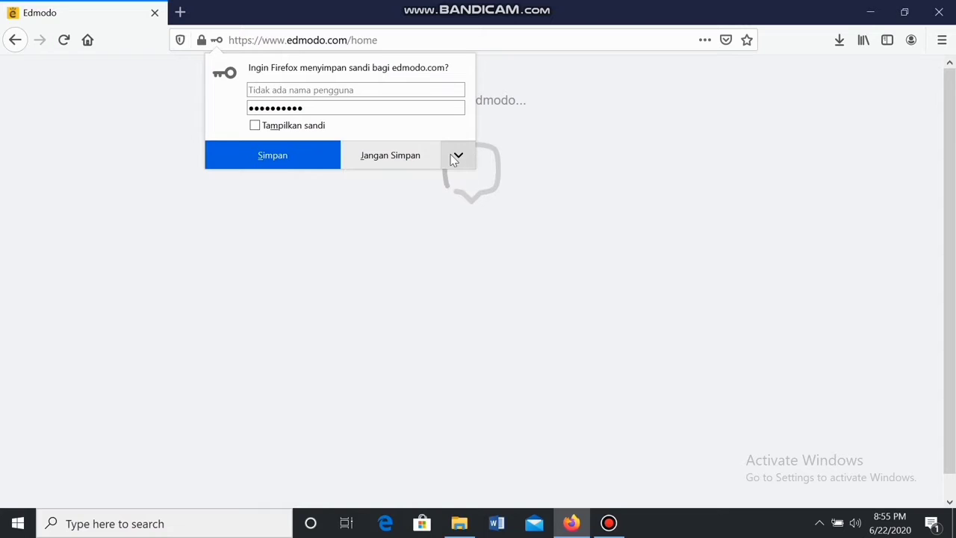
pyautogui.click(453, 159)
pyautogui.click(437, 180)
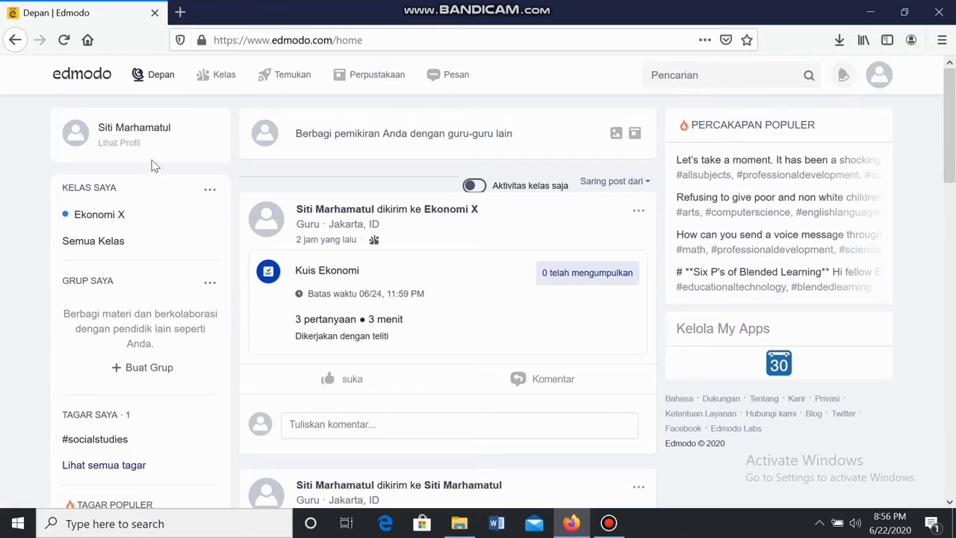
pyautogui.click(110, 149)
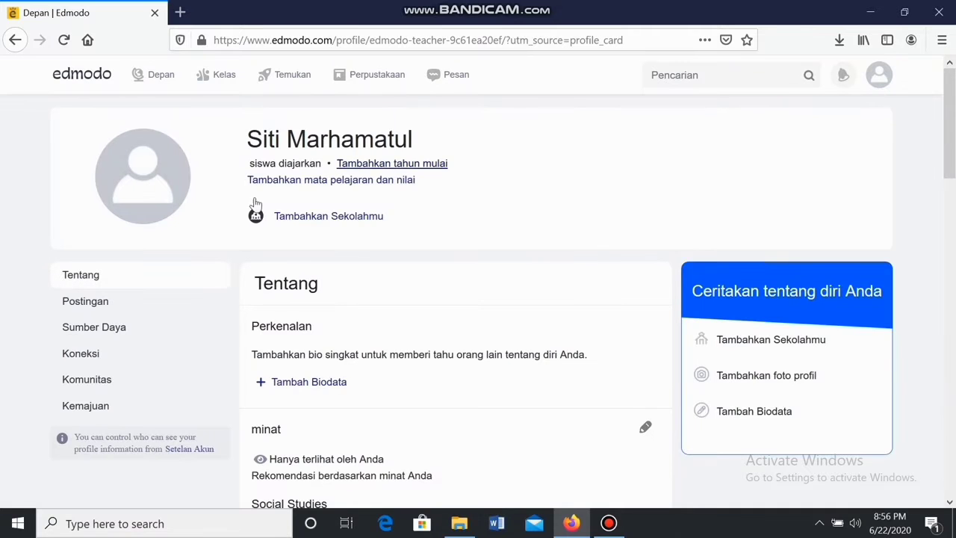
pyautogui.moveTo(153, 188)
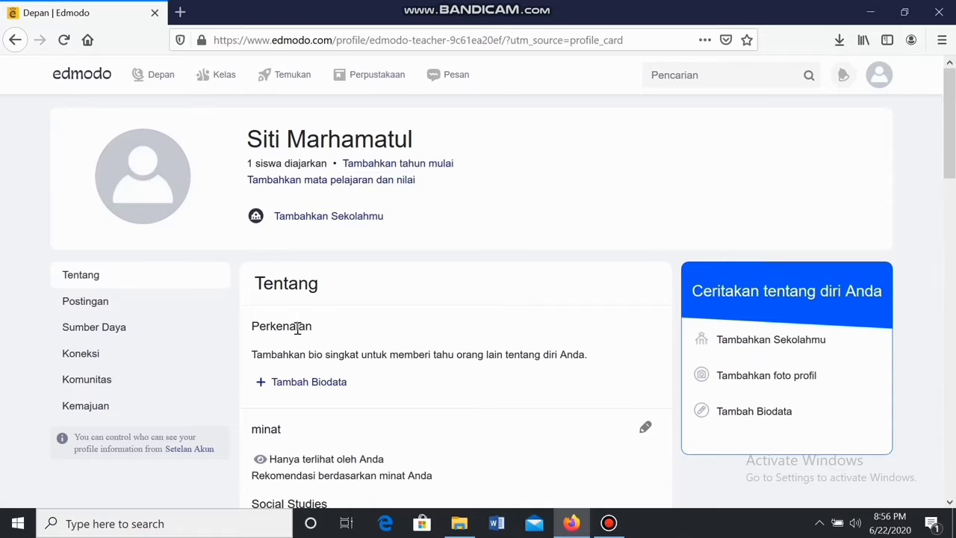
pyautogui.scroll(-3, 300, 322)
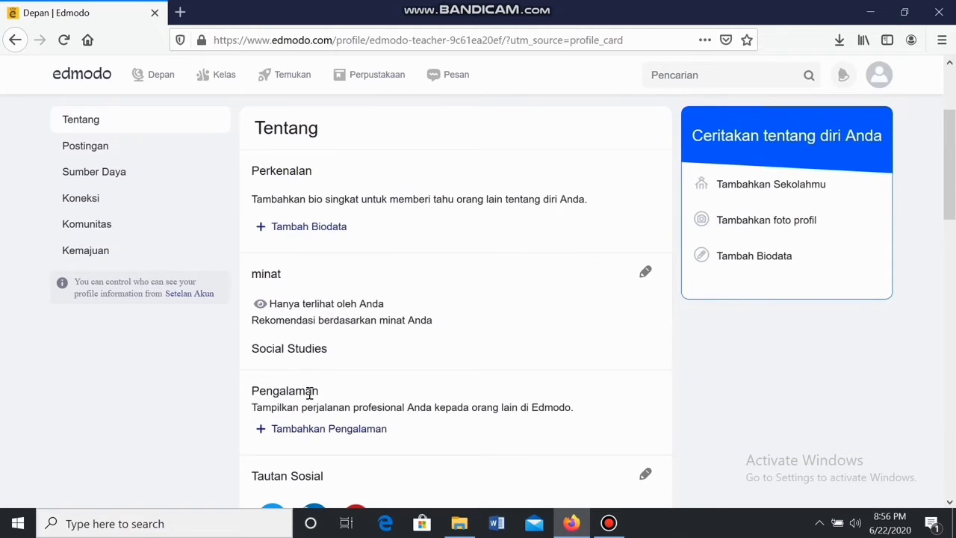
pyautogui.scroll(-2, 309, 394)
pyautogui.scroll(-4, 309, 375)
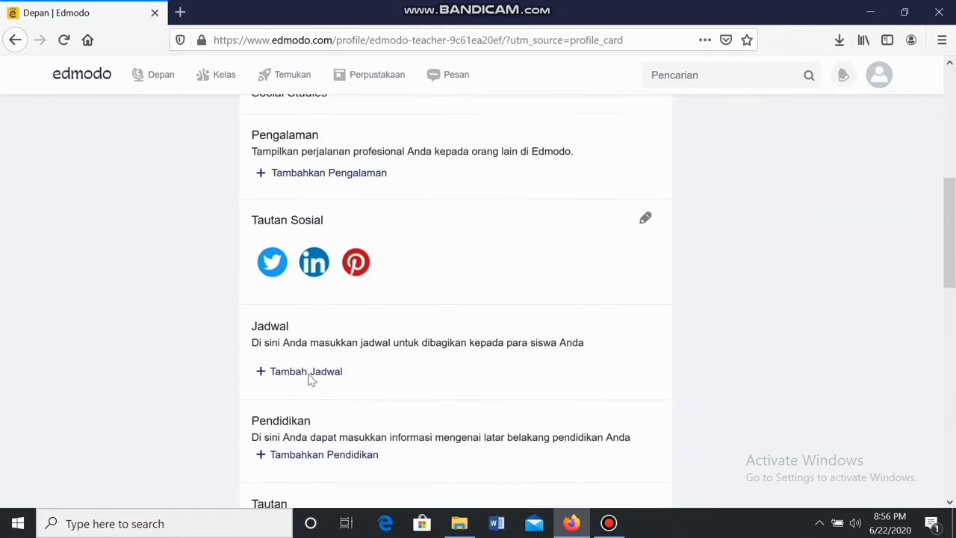
pyautogui.scroll(4, 308, 375)
pyautogui.scroll(3, 310, 380)
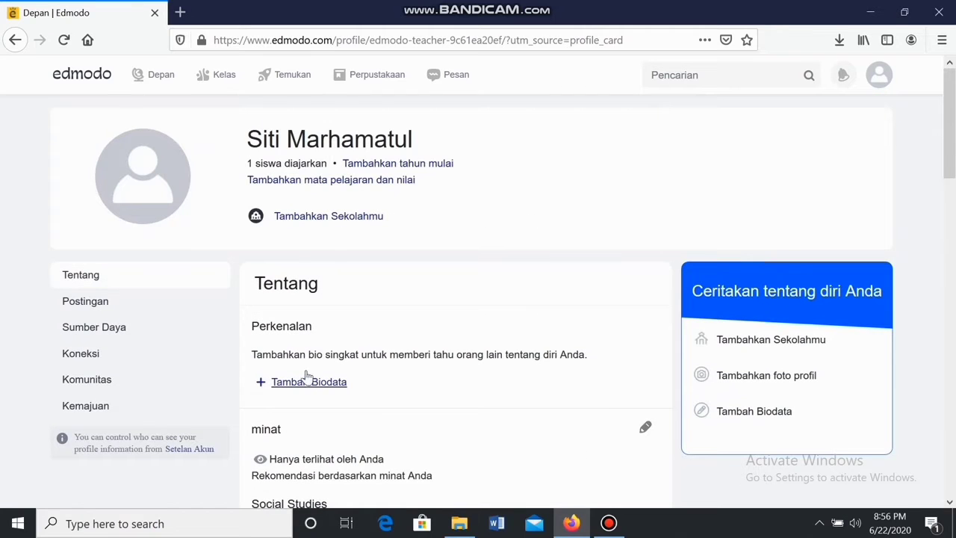
pyautogui.click(152, 88)
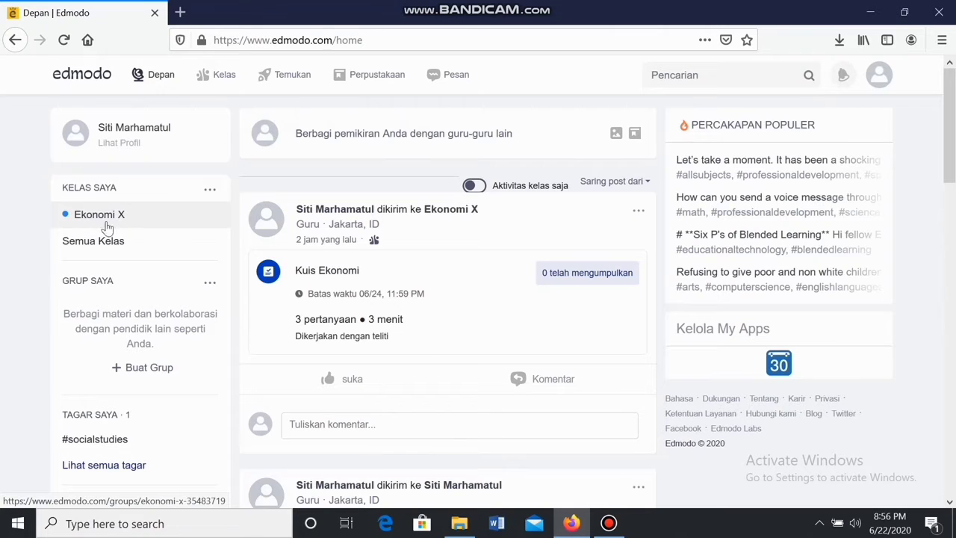
# Open the '...' menu next to KELAS SAYA on the home feed
pyautogui.click(210, 192)
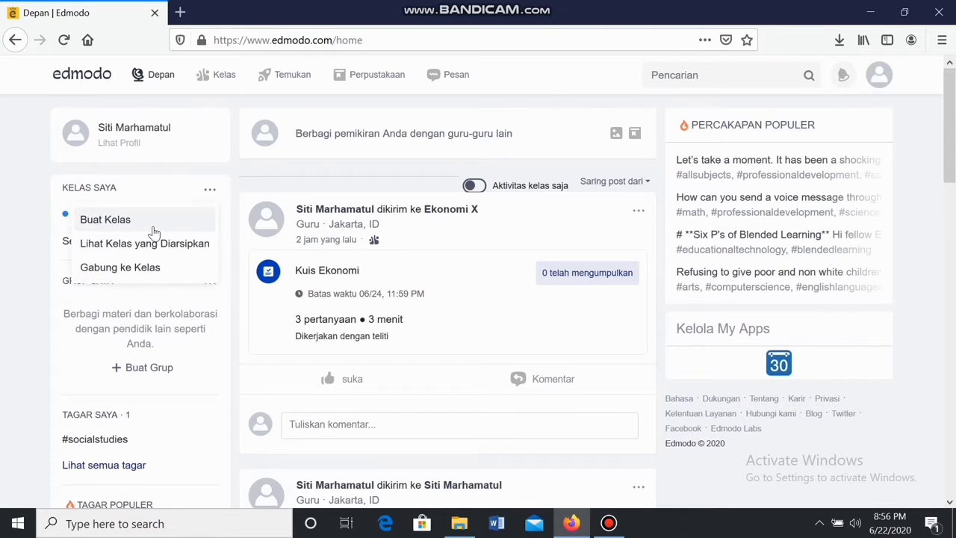
pyautogui.click(120, 219)
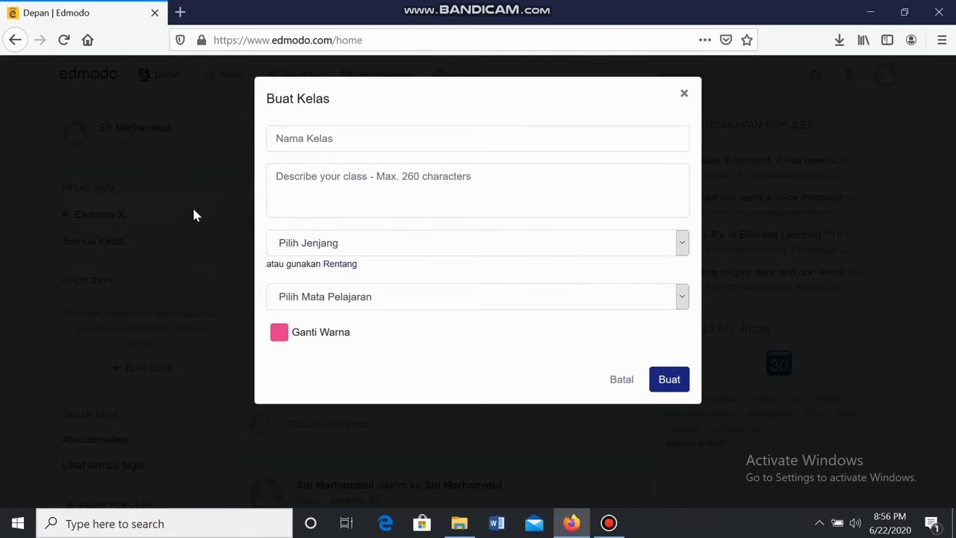
pyautogui.click(287, 143)
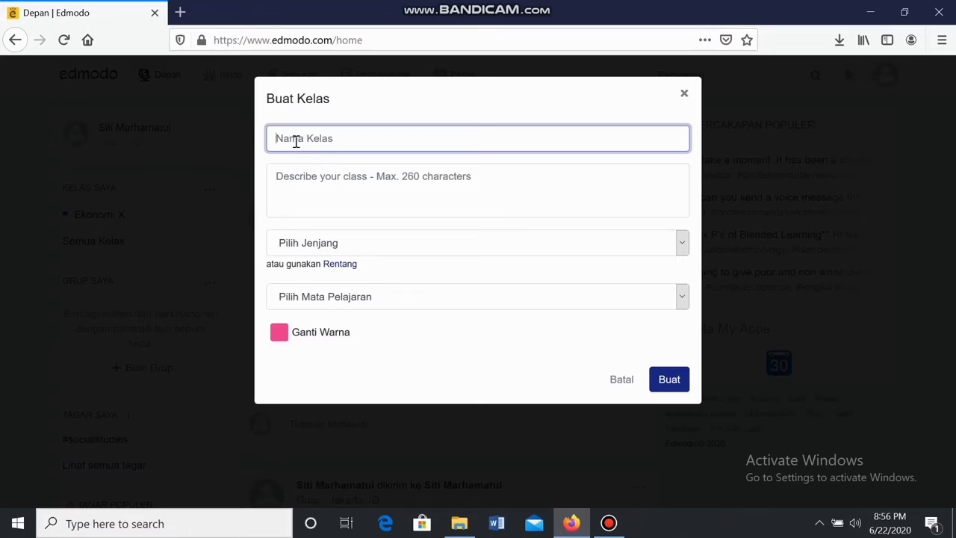
pyautogui.click(297, 173)
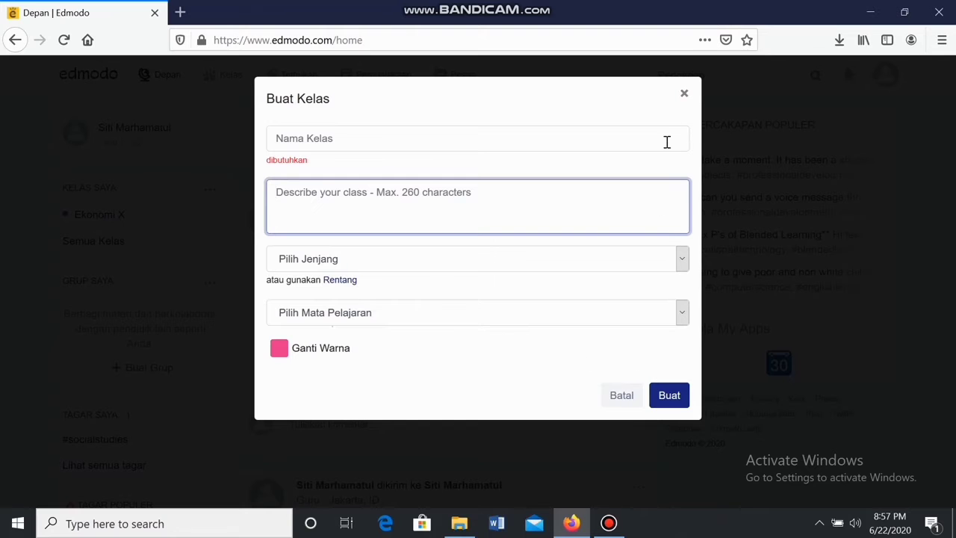
pyautogui.click(684, 94)
pyautogui.scroll(-2, 61, 218)
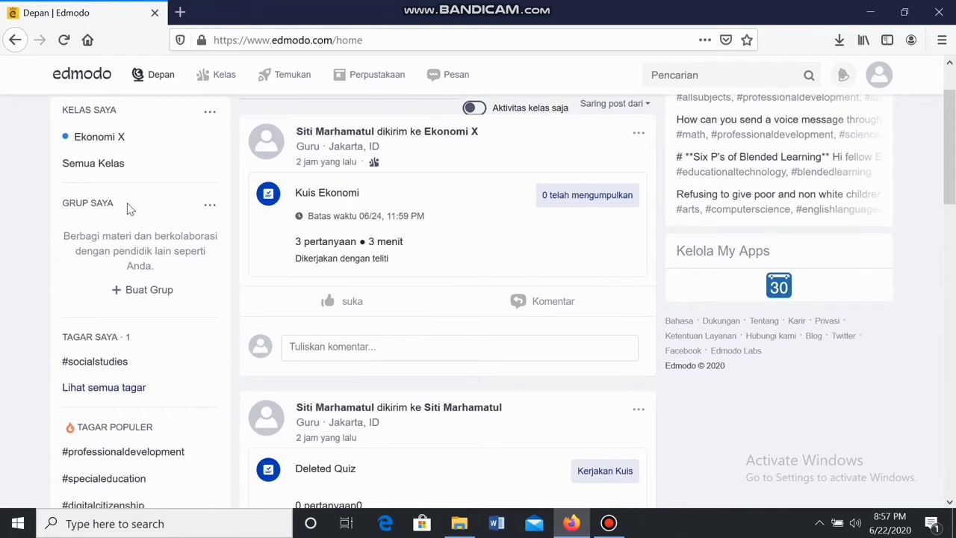
pyautogui.click(163, 288)
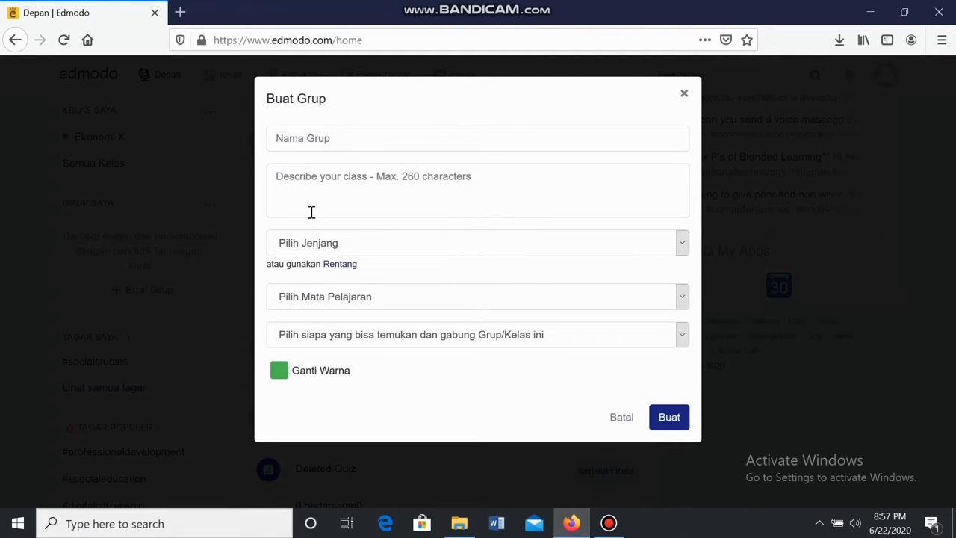
pyautogui.click(684, 93)
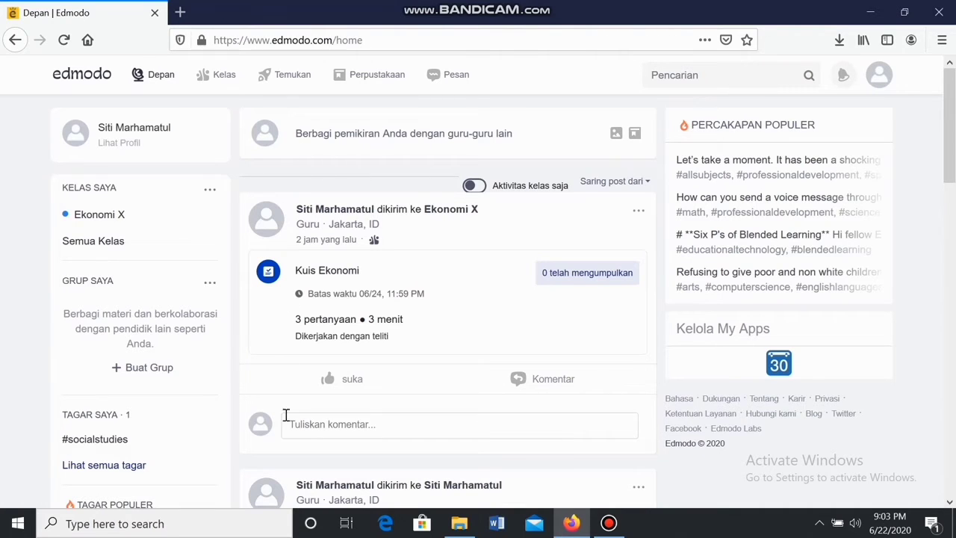
# Post 'Halo semuanya' to the feed, visible to Setiap guru di Edmodo
pyautogui.click(316, 131)
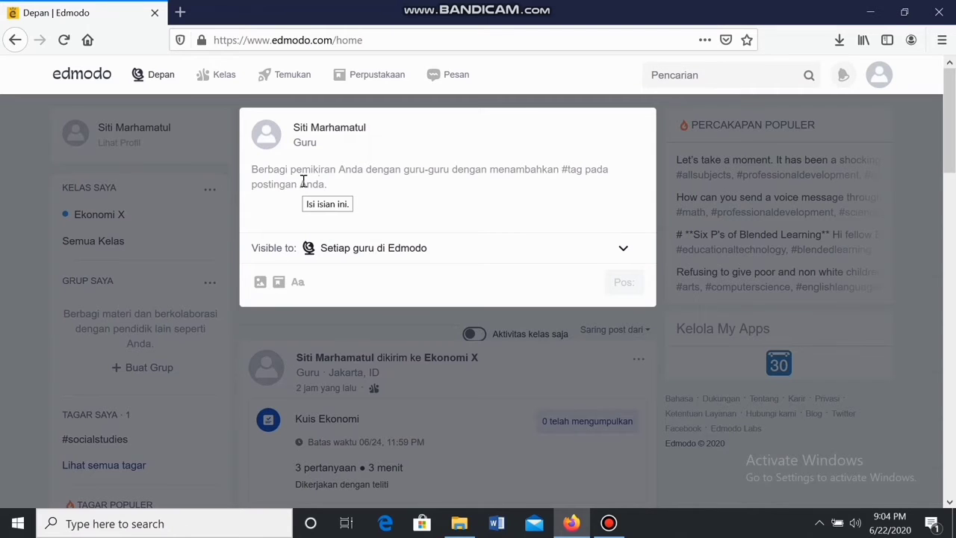
pyautogui.write('Halo semuanya')
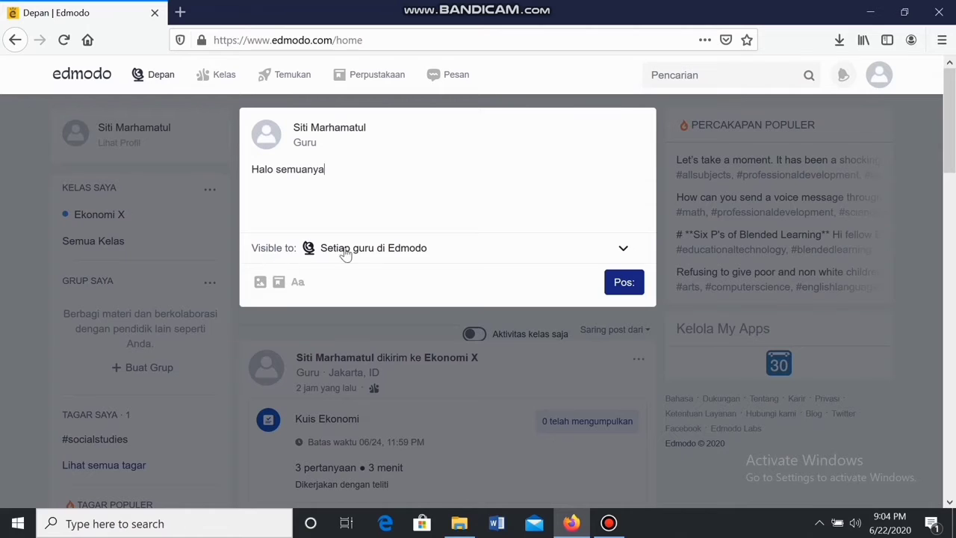
pyautogui.click(380, 254)
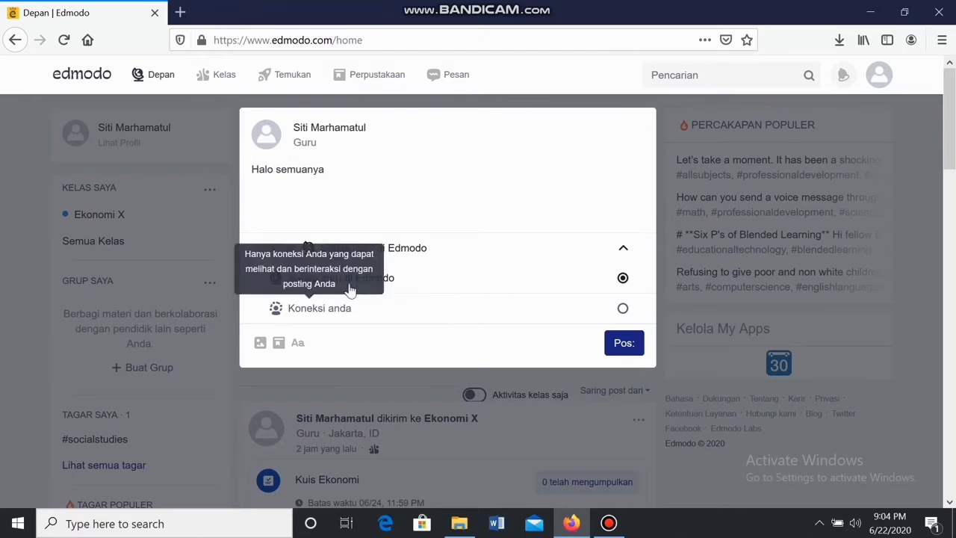
pyautogui.click(365, 259)
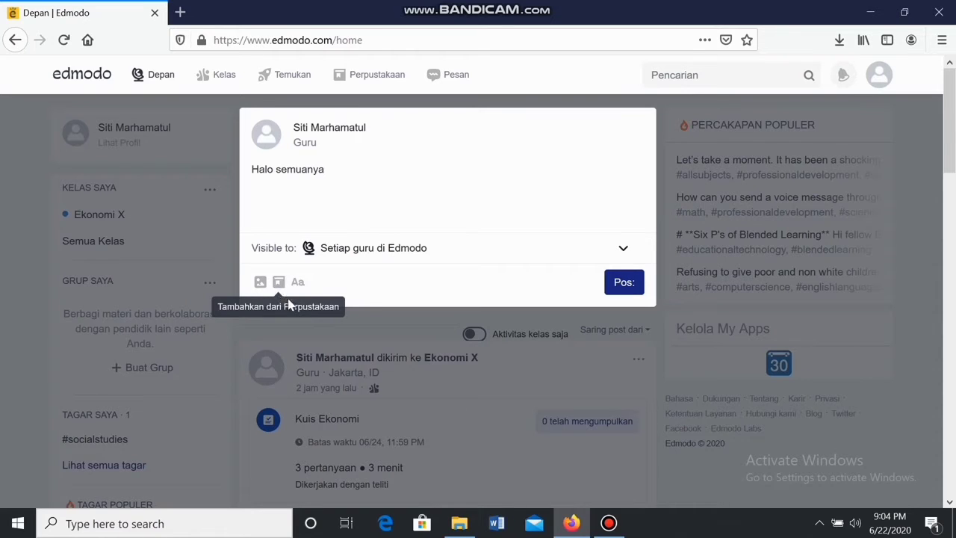
pyautogui.click(617, 286)
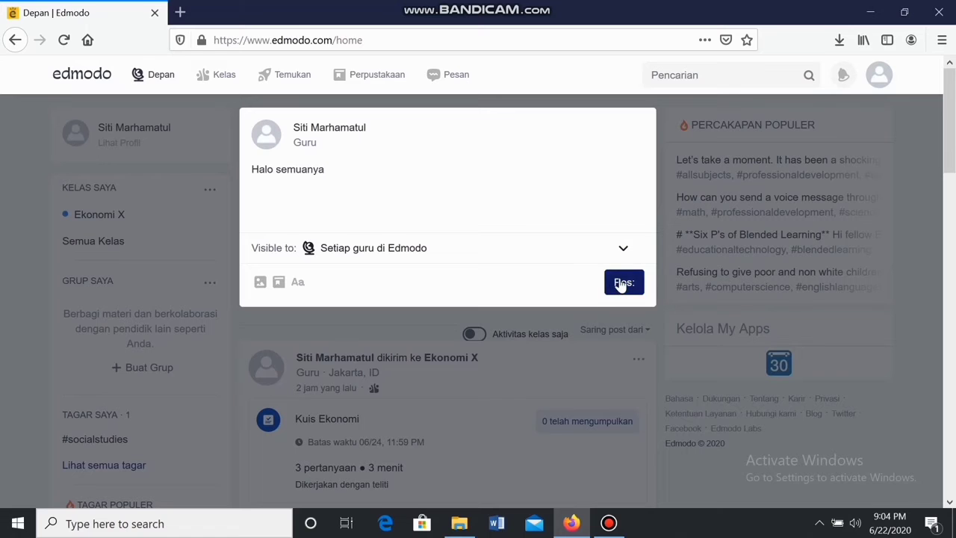
pyautogui.click(620, 286)
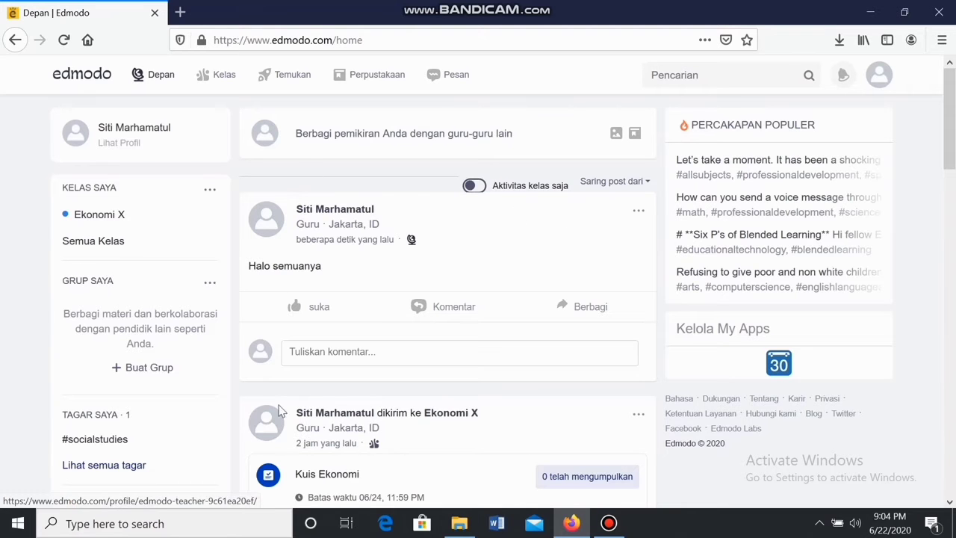
pyautogui.scroll(-2, 277, 404)
pyautogui.scroll(-2, 320, 228)
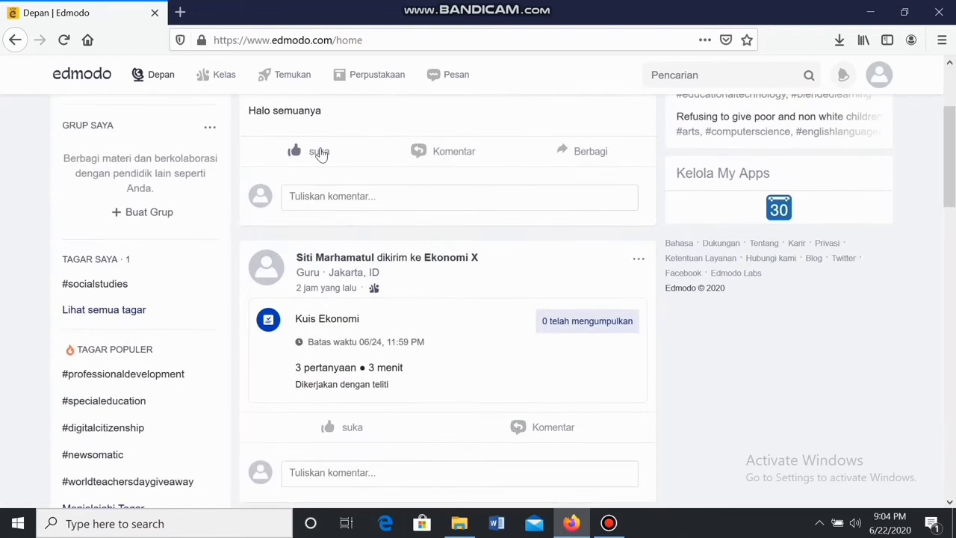
pyautogui.scroll(2, 320, 156)
pyautogui.scroll(-2, 316, 249)
pyautogui.scroll(-5, 335, 340)
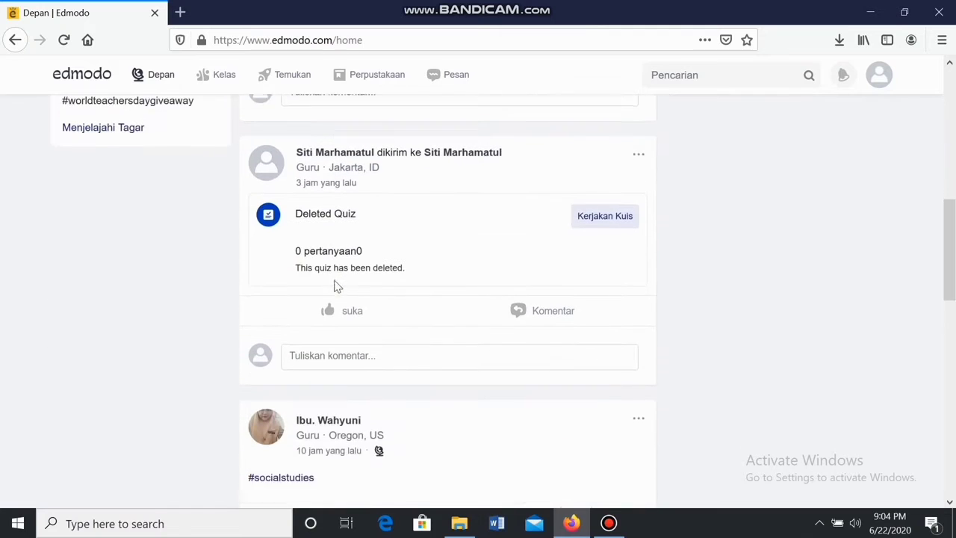
pyautogui.scroll(-2, 335, 286)
pyautogui.scroll(3, 335, 284)
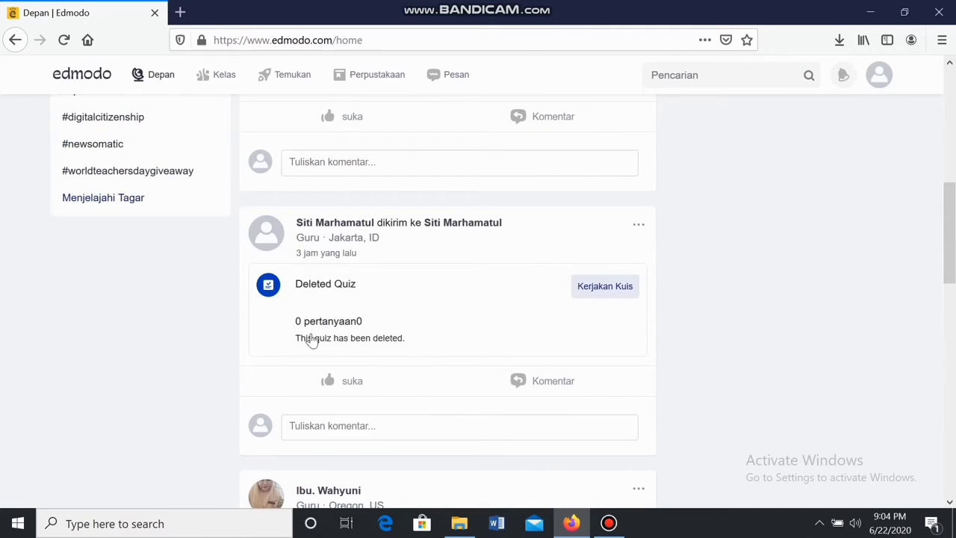
pyautogui.scroll(-2, 331, 350)
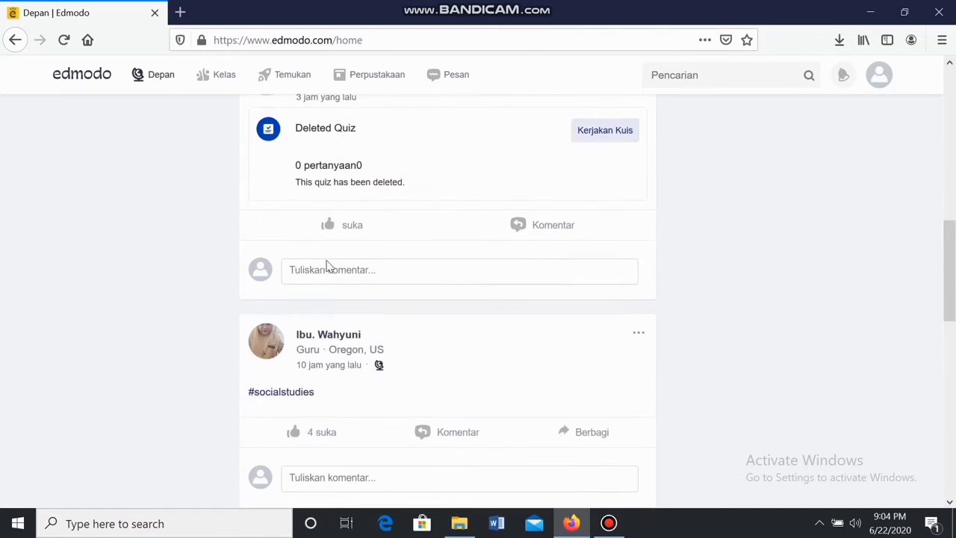
pyautogui.scroll(-2, 325, 263)
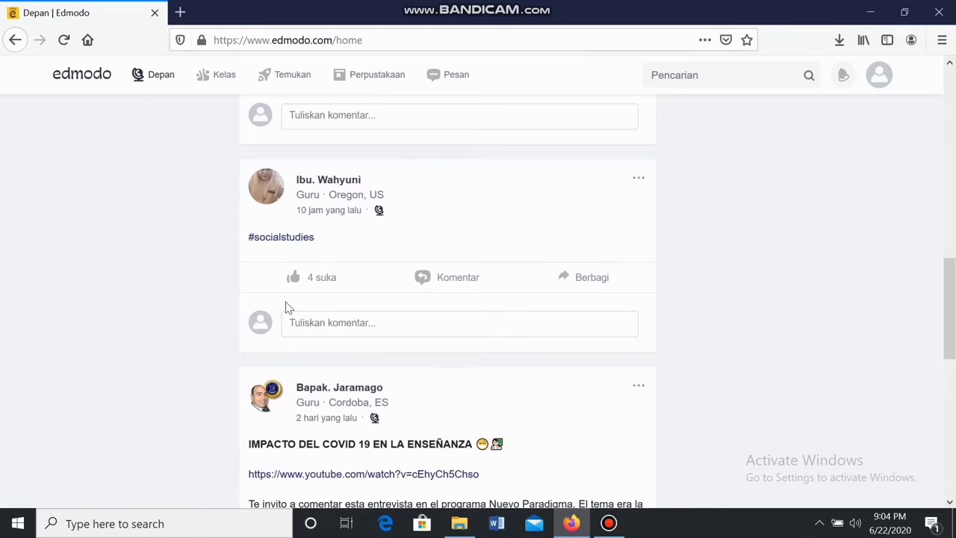
pyautogui.scroll(-4, 336, 393)
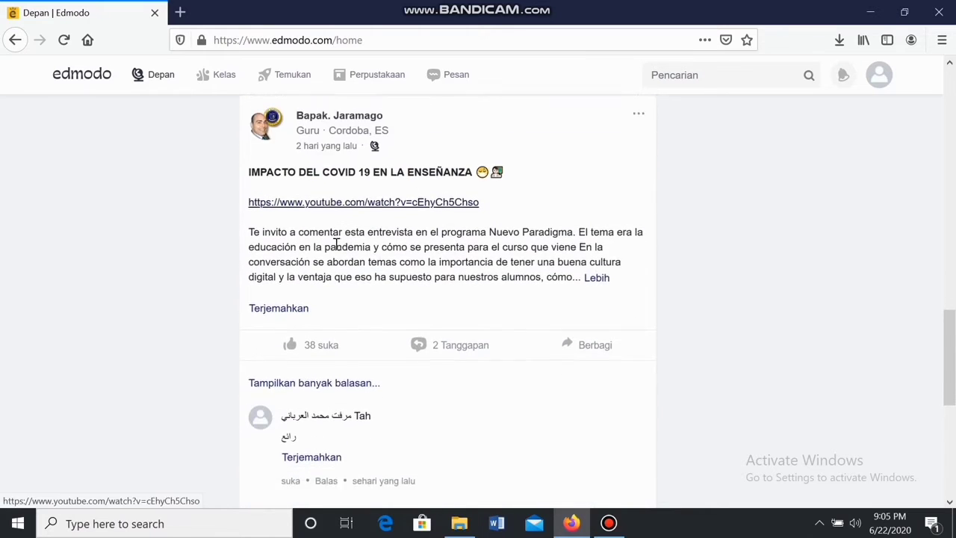
pyautogui.scroll(-2, 336, 246)
pyautogui.scroll(5, 336, 250)
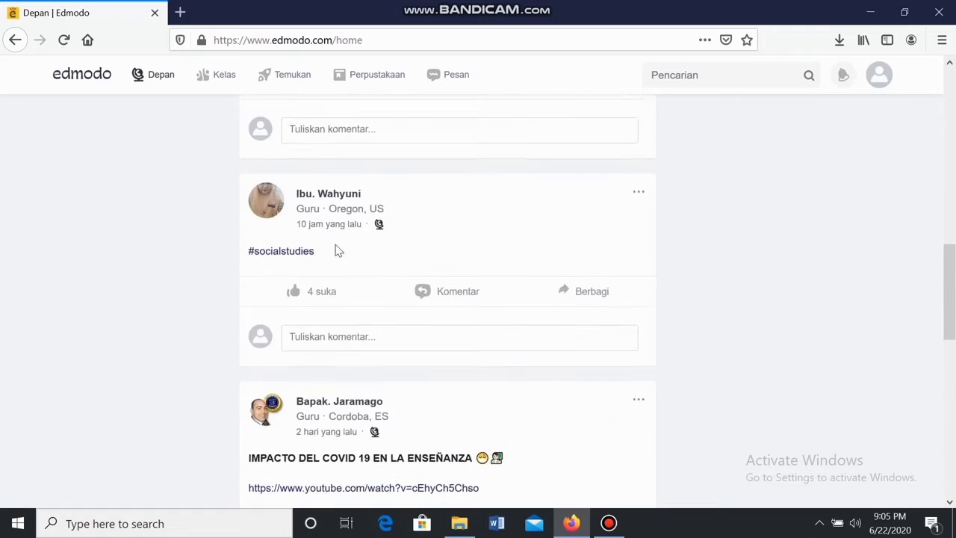
pyautogui.scroll(8, 335, 251)
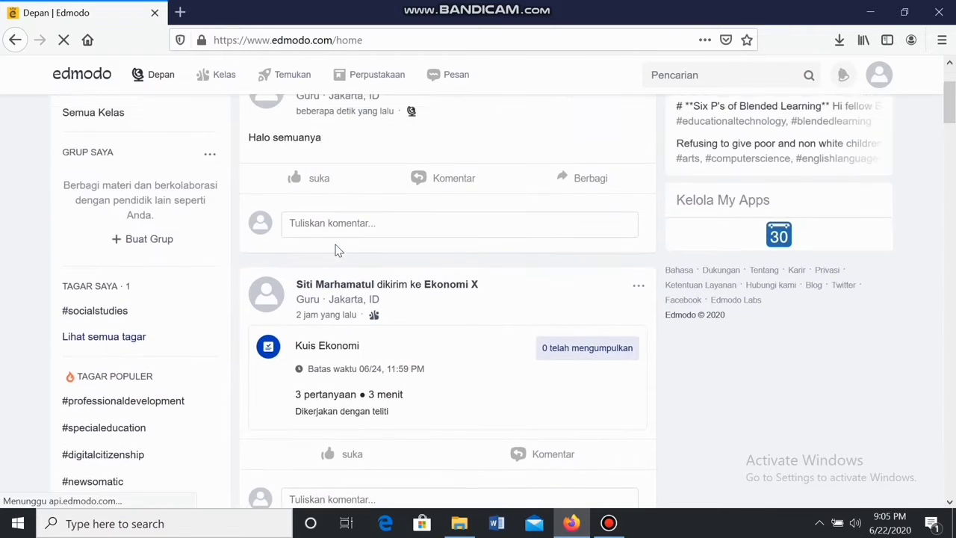
pyautogui.scroll(2, 335, 250)
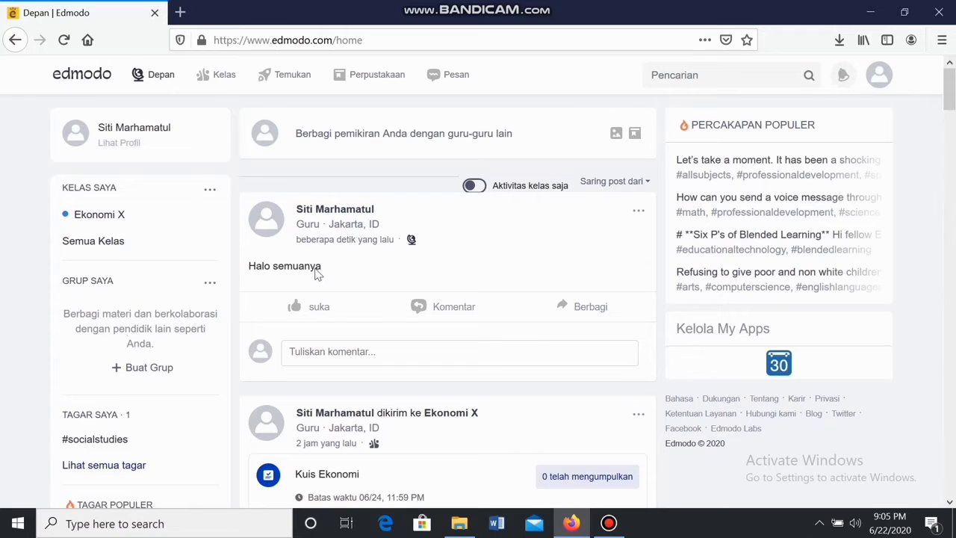
pyautogui.moveTo(198, 71)
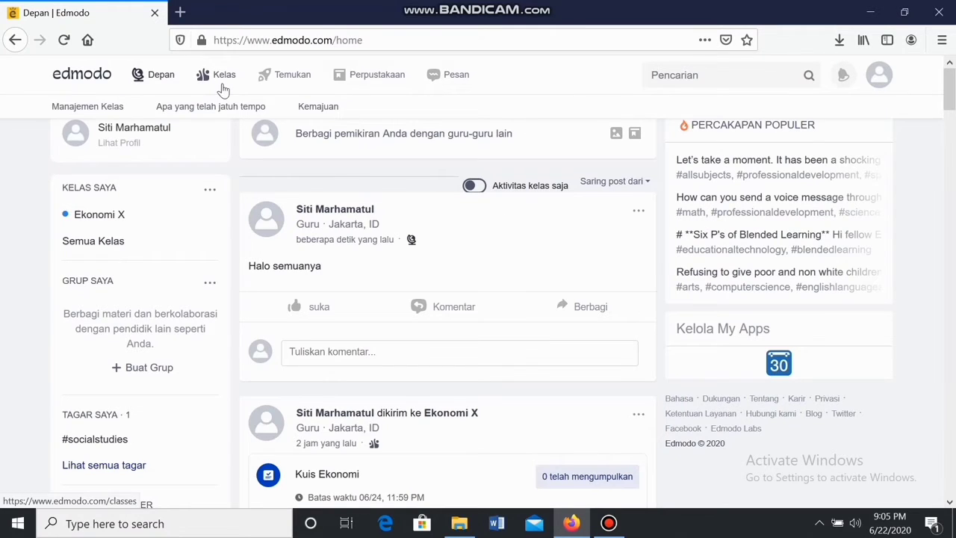
# Go to Kelas and open the Ekonomi X class card
pyautogui.click(223, 81)
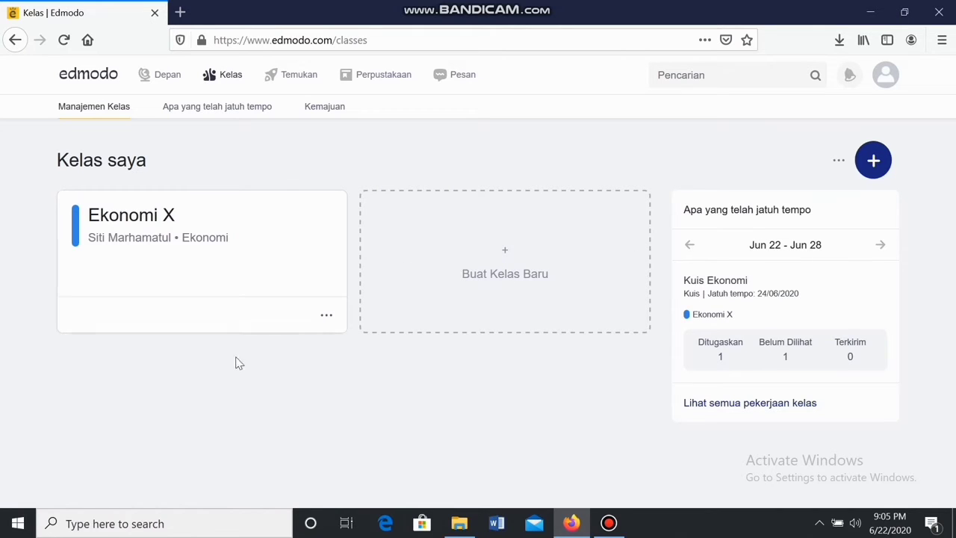
pyautogui.click(323, 320)
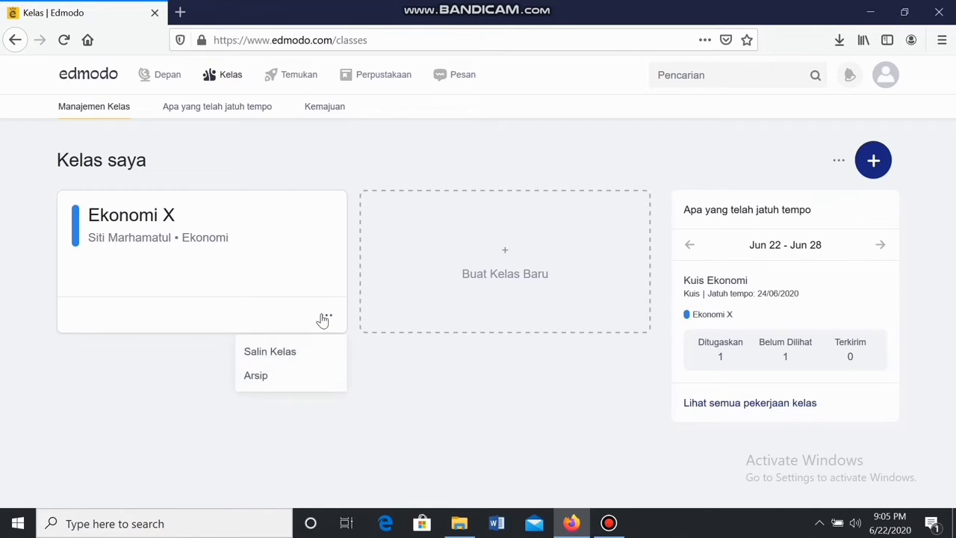
pyautogui.click(314, 276)
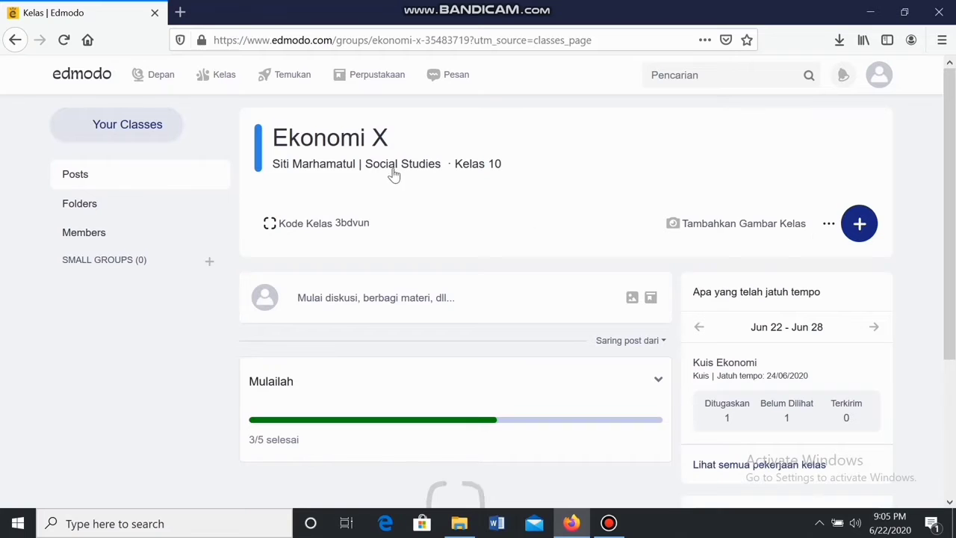
pyautogui.click(828, 234)
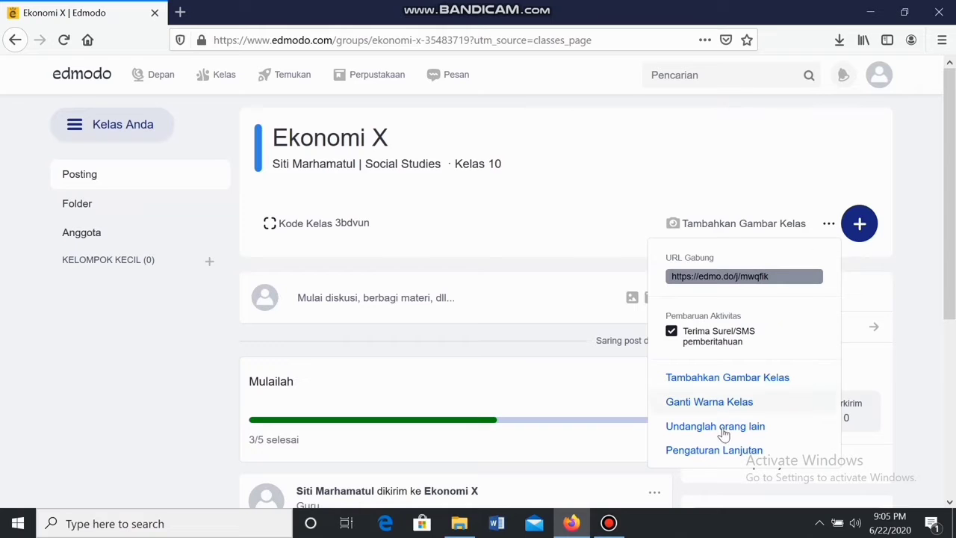
pyautogui.click(715, 450)
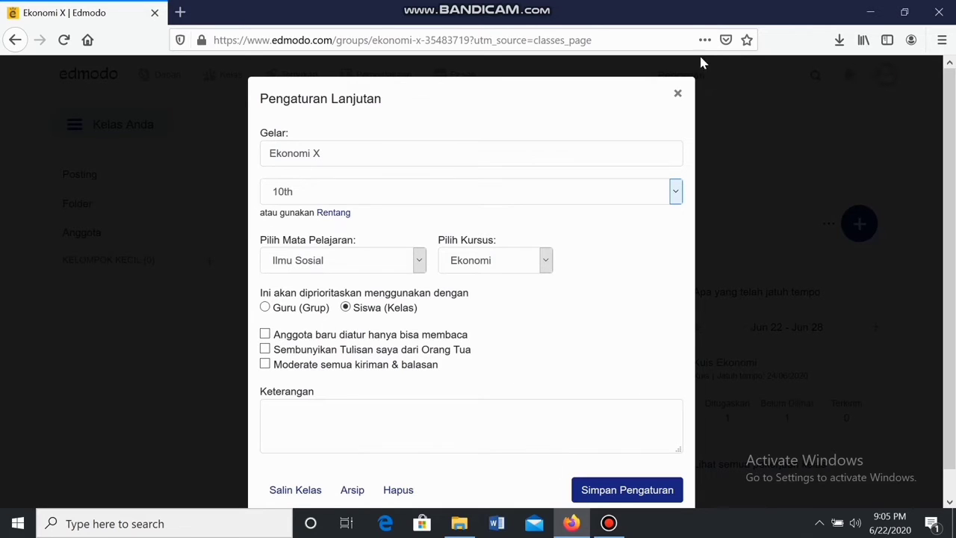
pyautogui.click(677, 94)
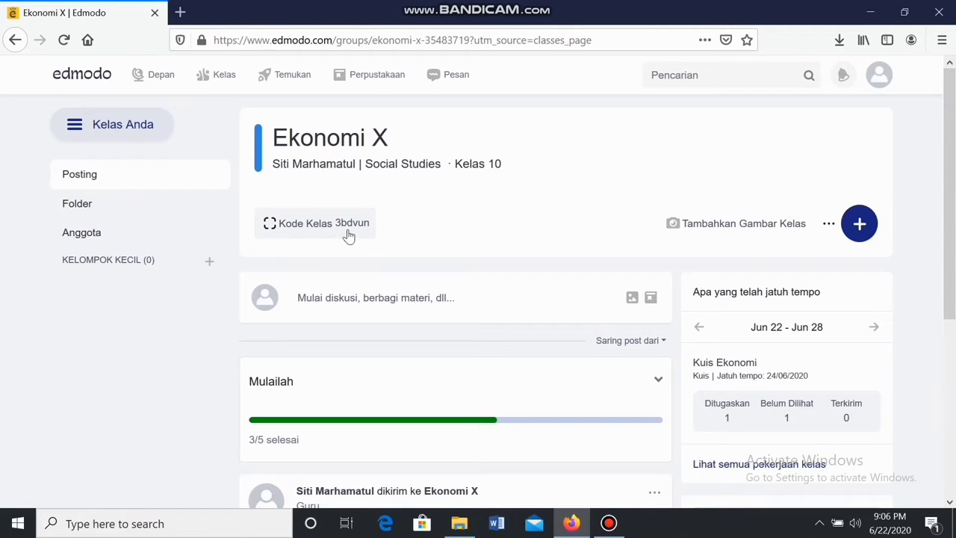
pyautogui.scroll(-2, 348, 236)
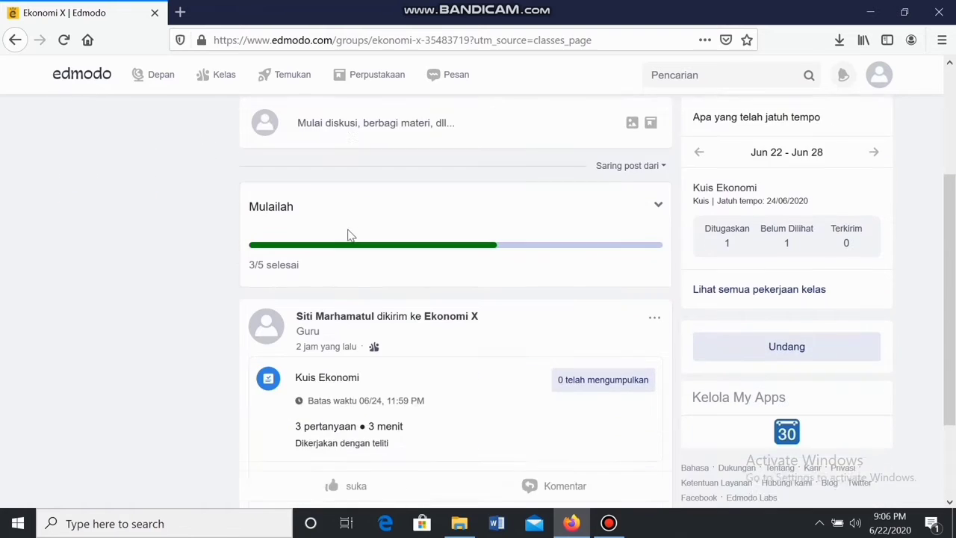
pyautogui.scroll(1, 351, 236)
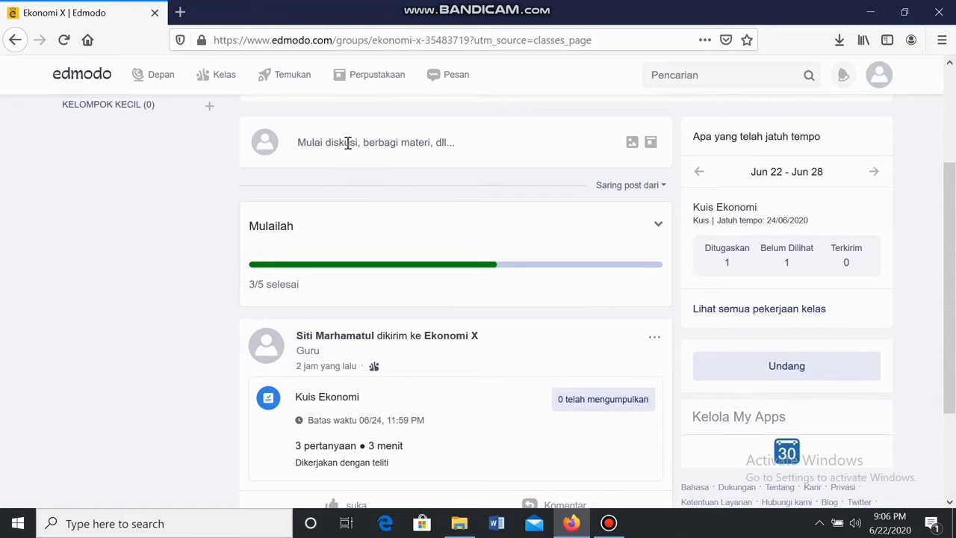
pyautogui.click(347, 143)
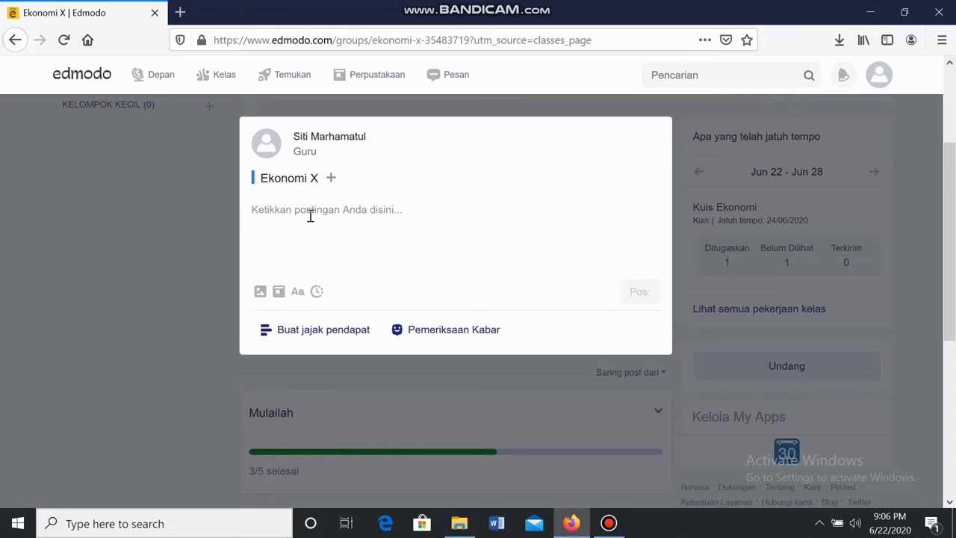
pyautogui.click(198, 224)
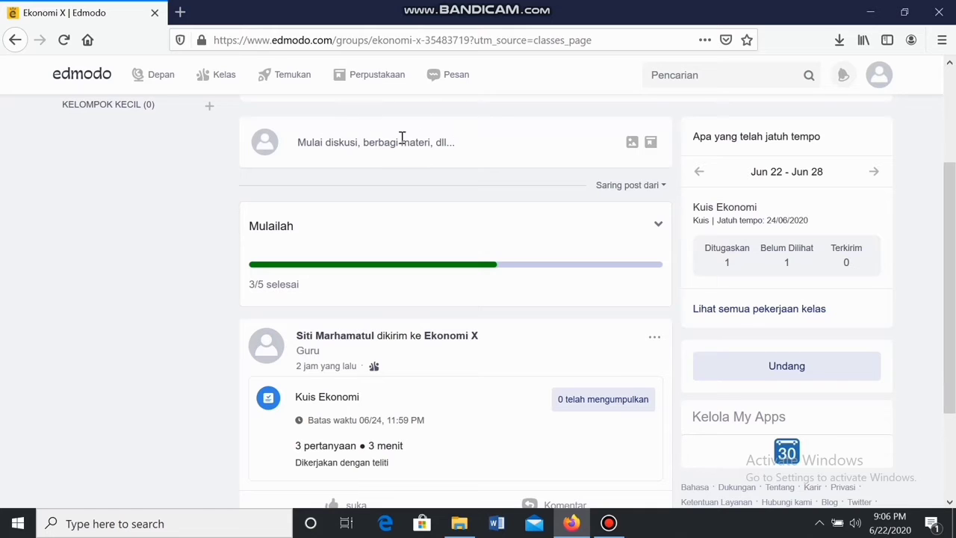
pyautogui.click(342, 150)
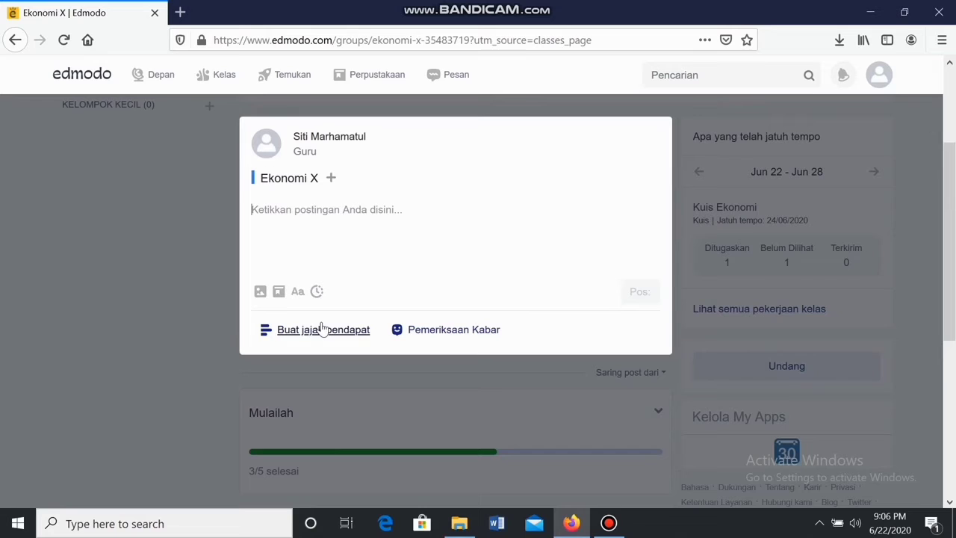
pyautogui.click(416, 335)
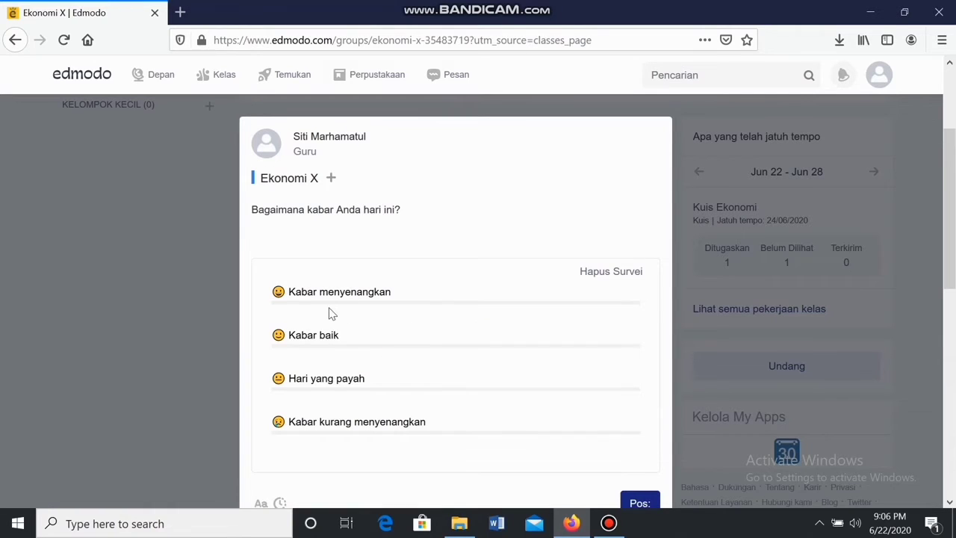
pyautogui.scroll(-2, 332, 310)
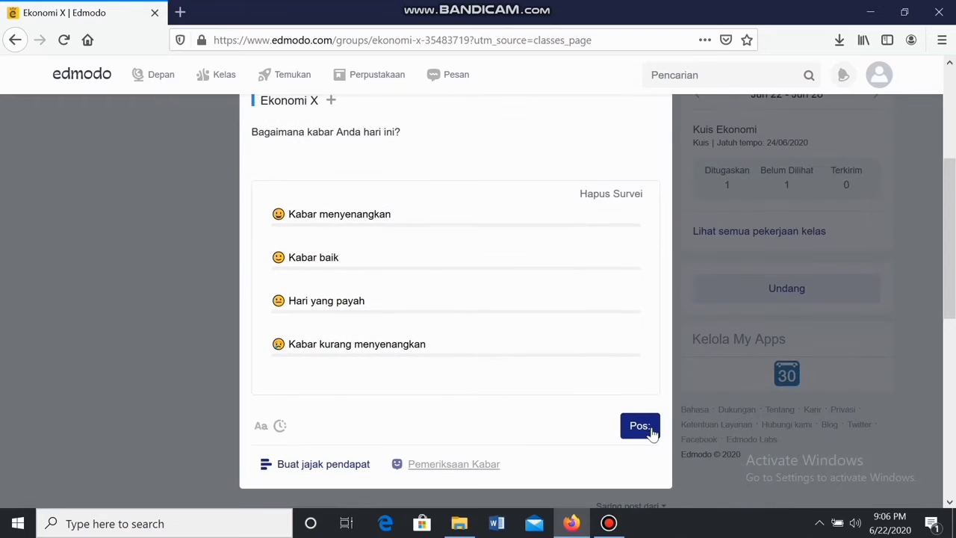
pyautogui.click(206, 334)
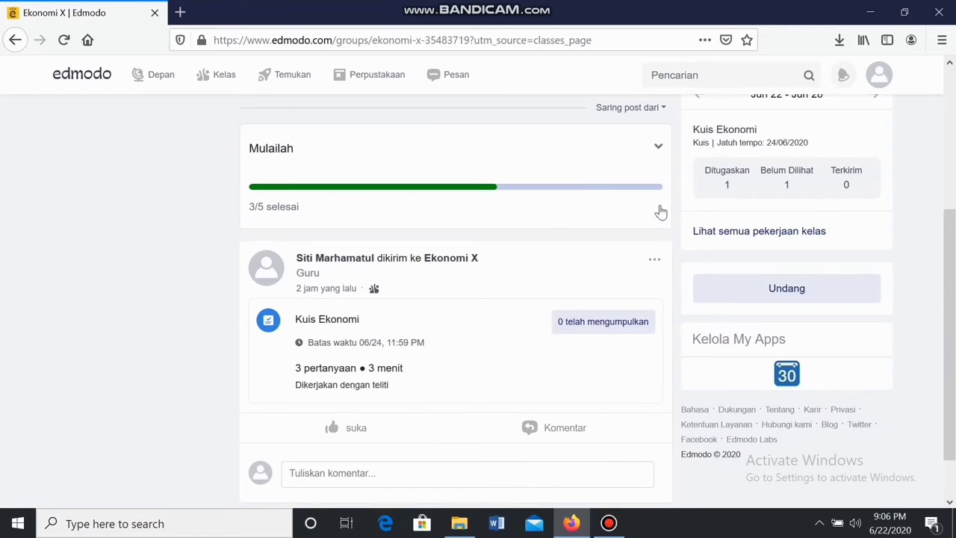
# Check which students have viewed Kuis Ekonomi, then return to the Ekonomi X page
pyautogui.scroll(3, 702, 213)
pyautogui.scroll(1, 742, 217)
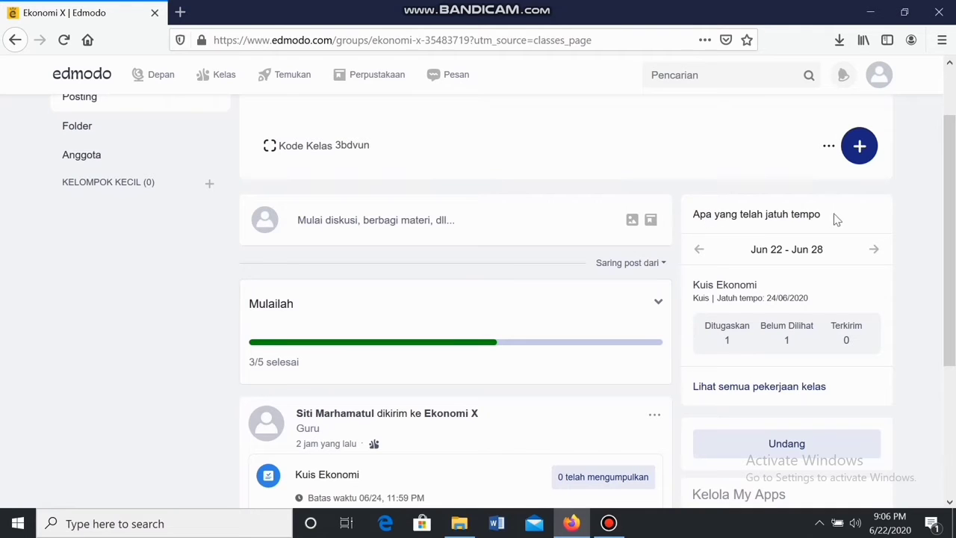
pyautogui.click(727, 336)
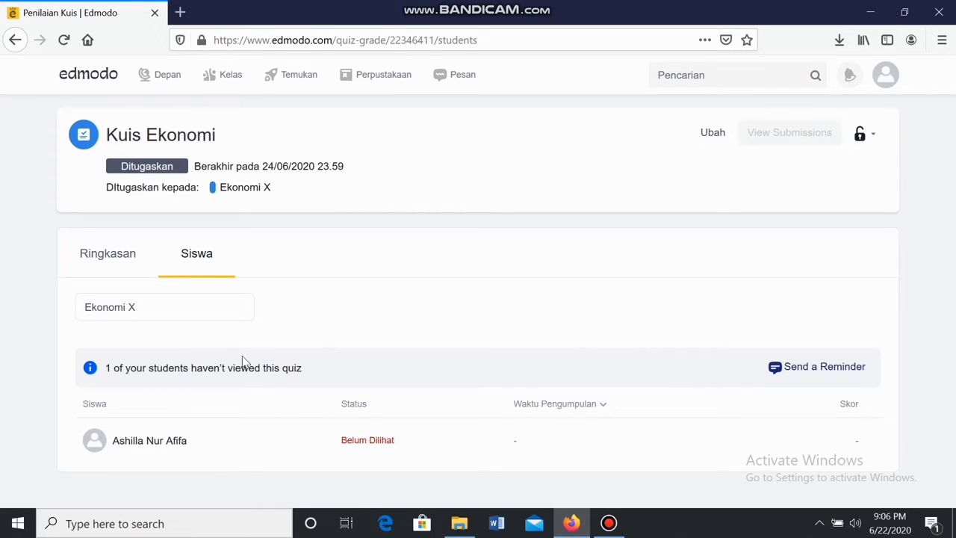
pyautogui.click(14, 41)
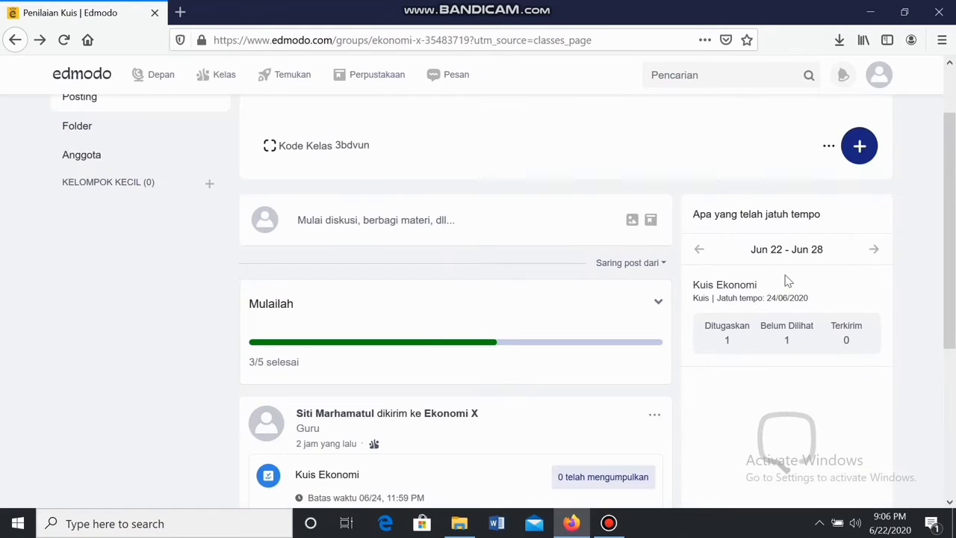
# Show the Ekonomi X posts, then go to the Kelas saya class list
pyautogui.scroll(-5, 786, 281)
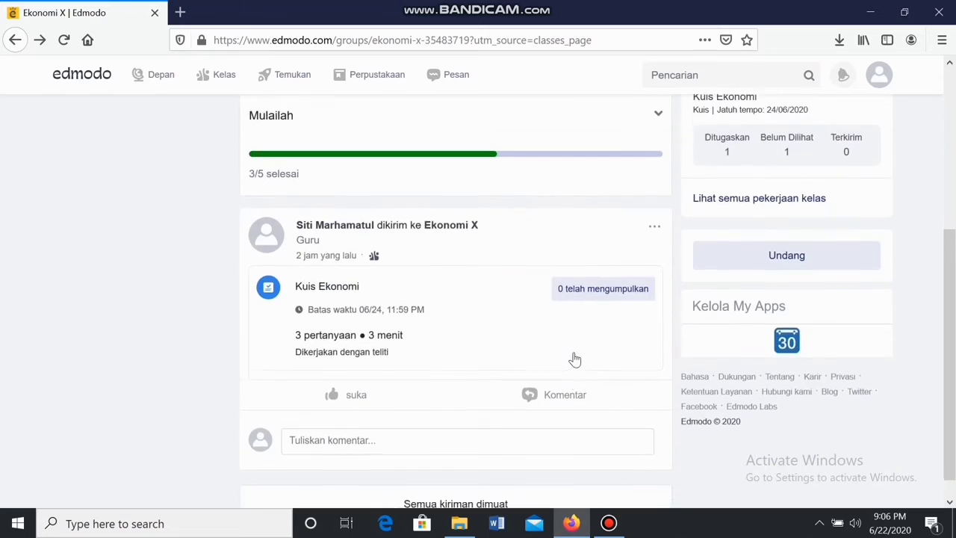
pyautogui.scroll(5, 575, 360)
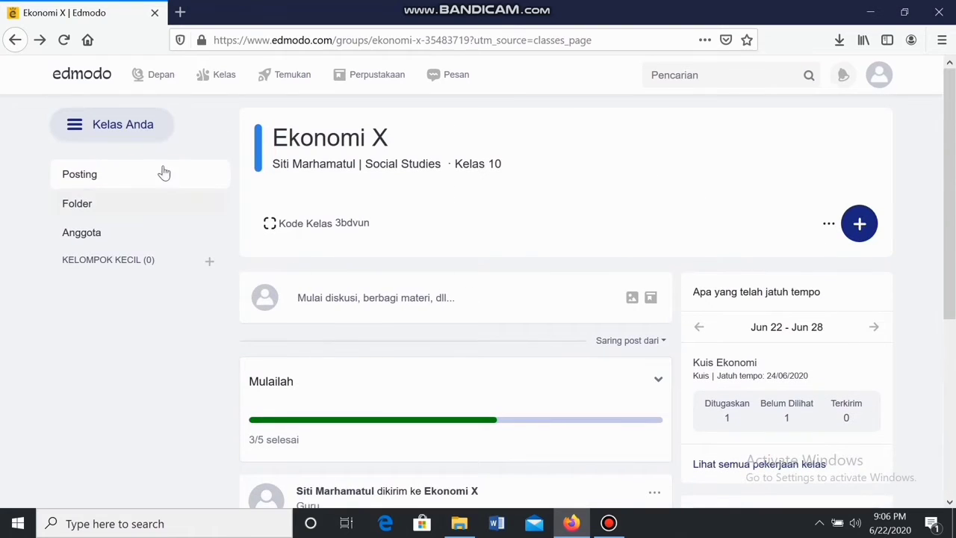
pyautogui.click(96, 175)
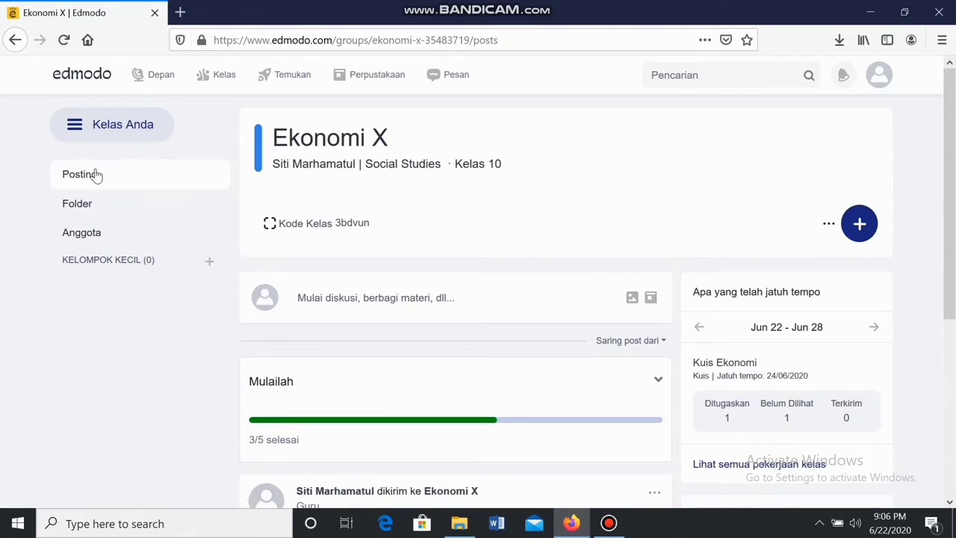
pyautogui.click(223, 85)
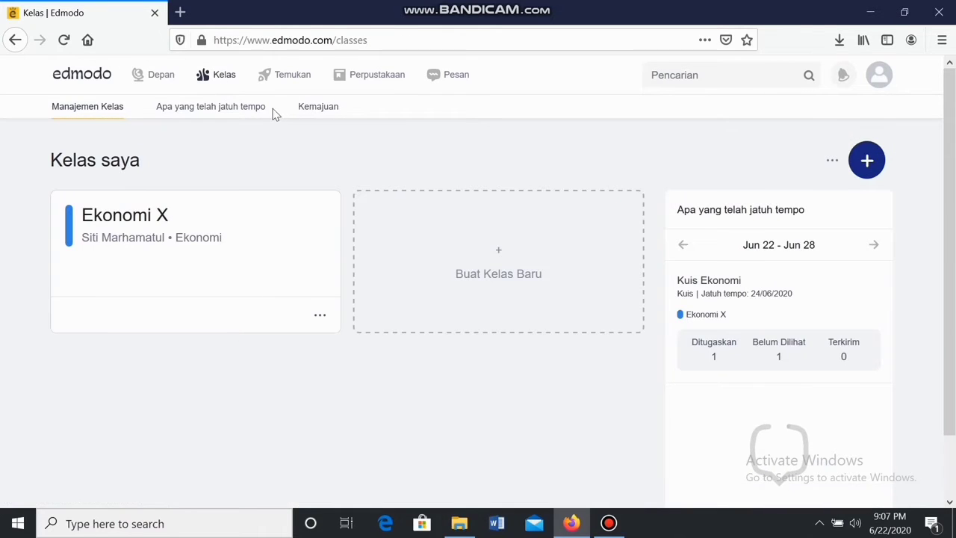
# View the Ekonomi X gradebook under Kemajuan, then go to the Temukan page
pyautogui.click(329, 111)
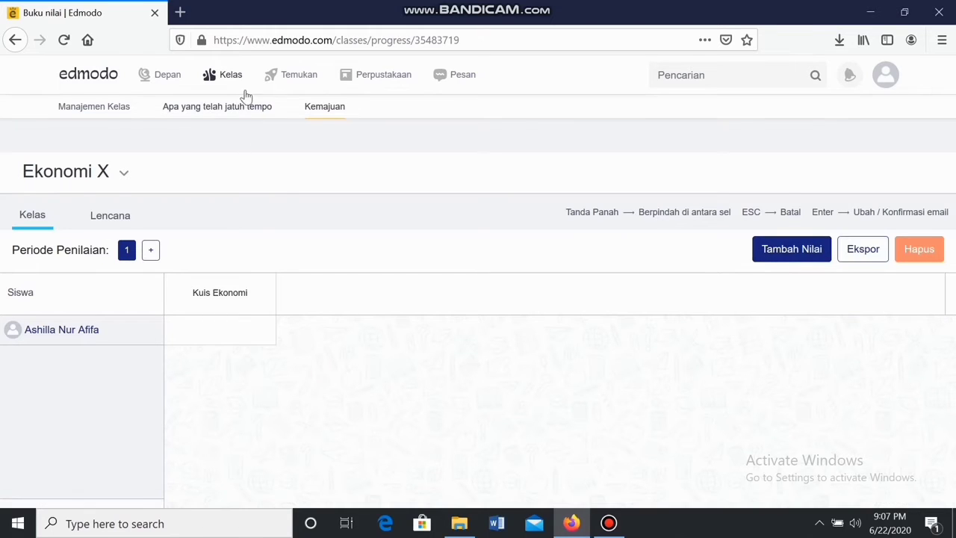
pyautogui.click(303, 81)
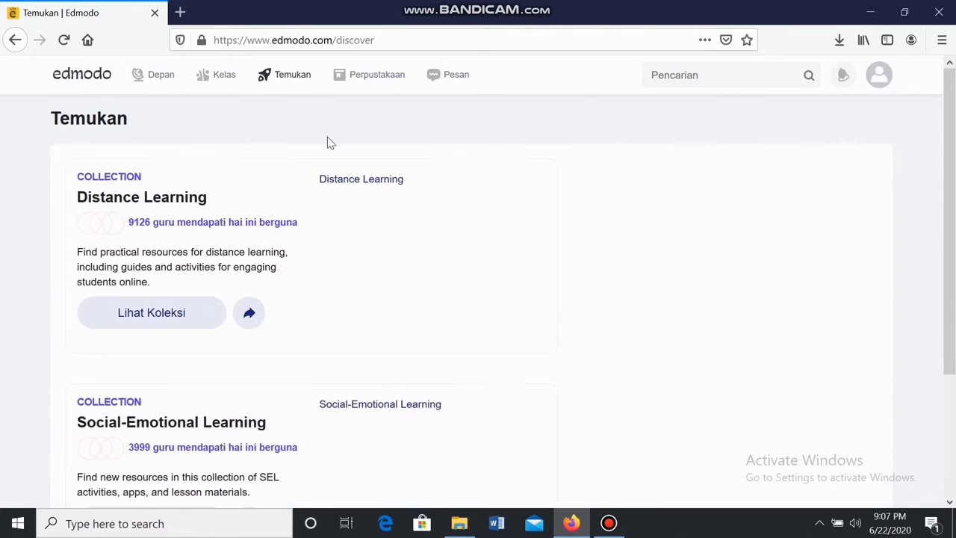
# Scroll the Temukan page, then go to Perpustakaan to see the My Assignments and My Quizzes folders
pyautogui.scroll(-4, 327, 188)
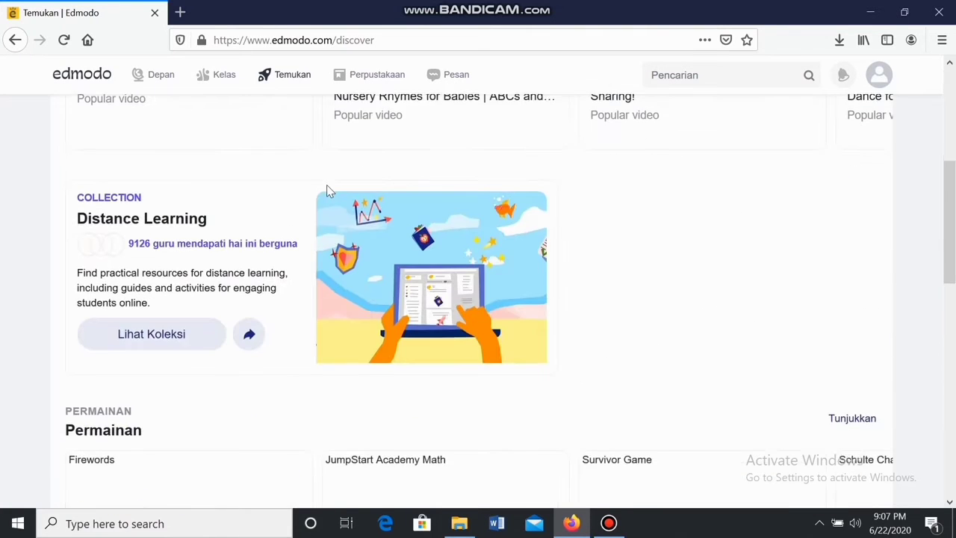
pyautogui.scroll(-12, 326, 189)
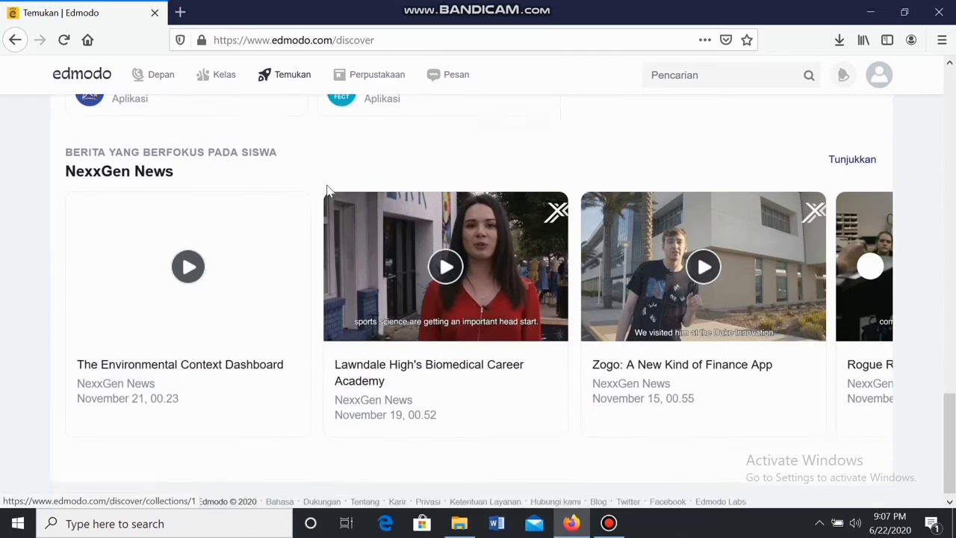
pyautogui.scroll(14, 327, 189)
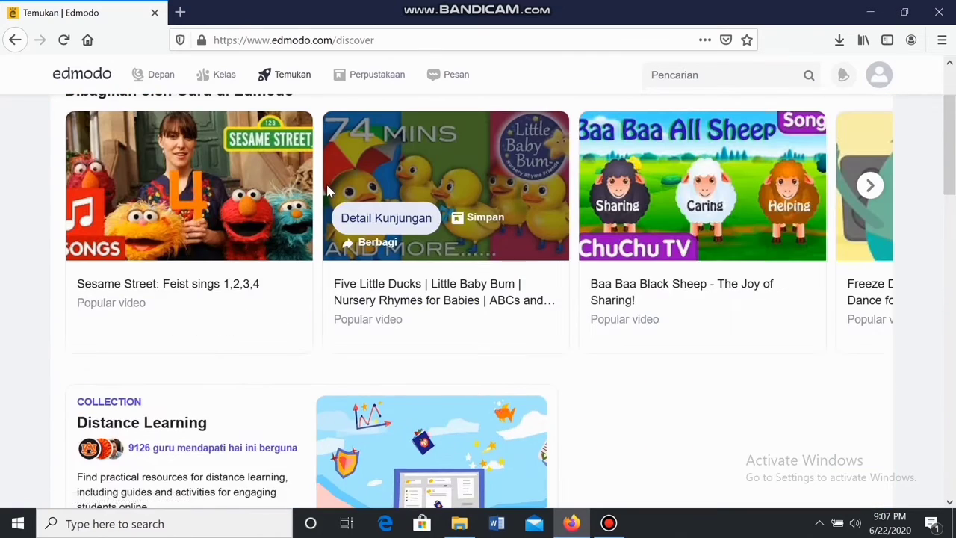
pyautogui.scroll(2, 326, 191)
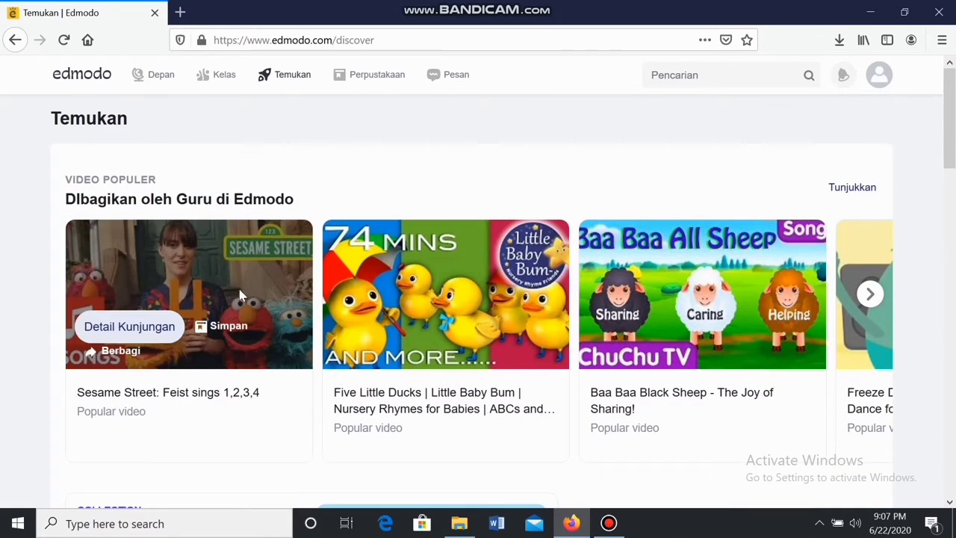
pyautogui.scroll(-1, 214, 292)
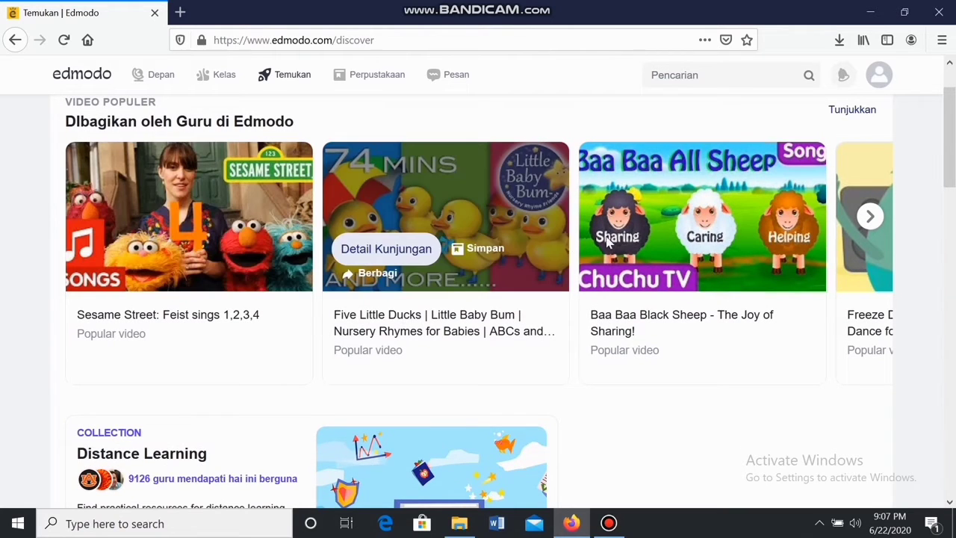
pyautogui.moveTo(954, 177); pyautogui.dragTo(953, 135)
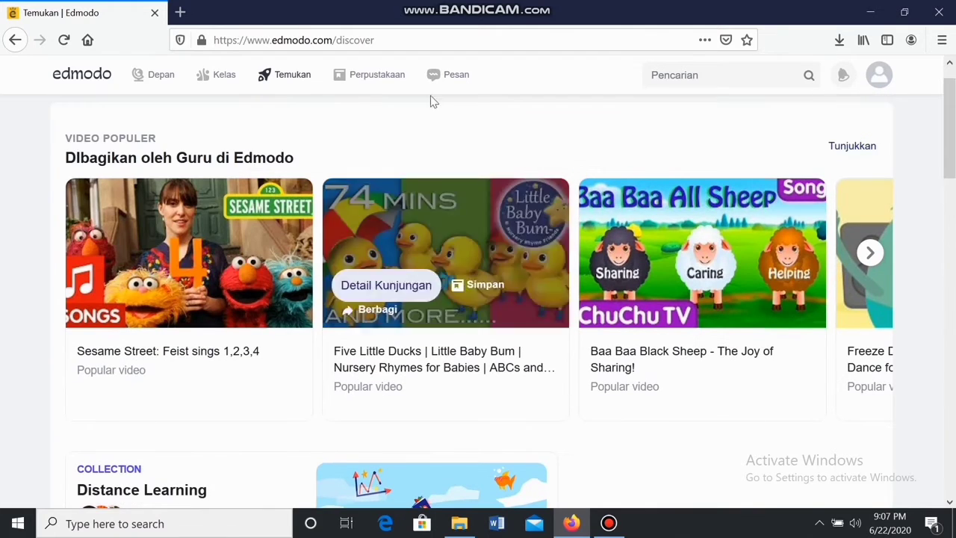
pyautogui.click(366, 79)
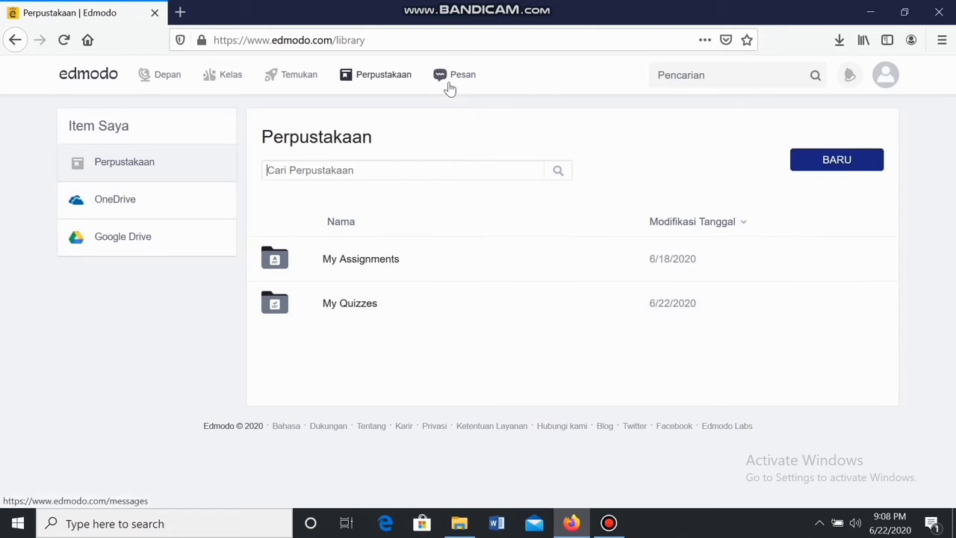
# Go to the Pesan page, which has no conversations yet
pyautogui.click(452, 88)
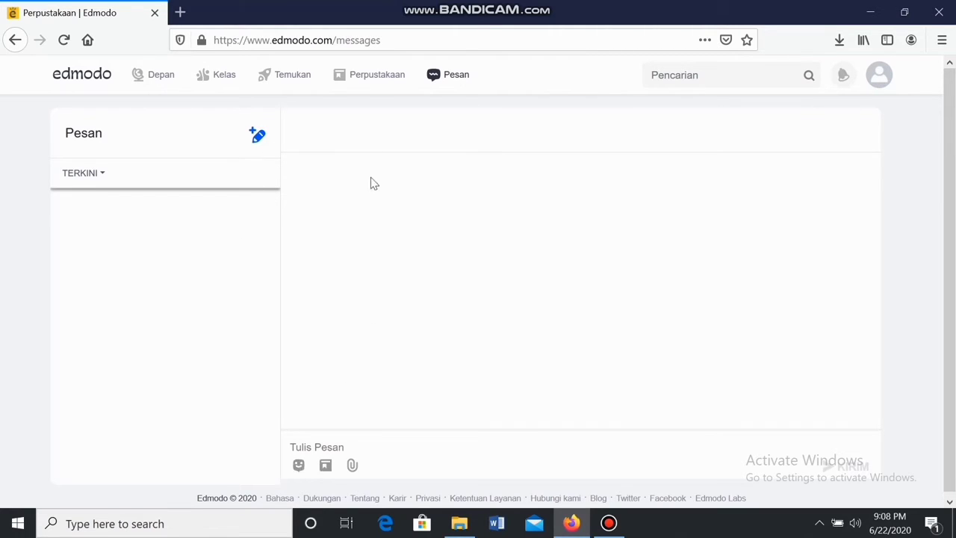
# Check the latest notifications, then return to the Kelas saya list showing Ekonomi X
pyautogui.click(842, 82)
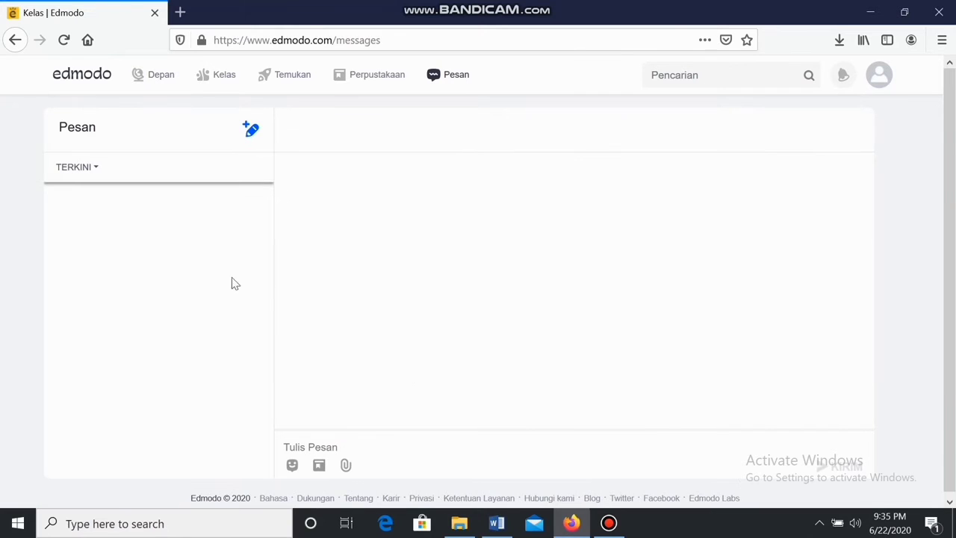
pyautogui.click(200, 82)
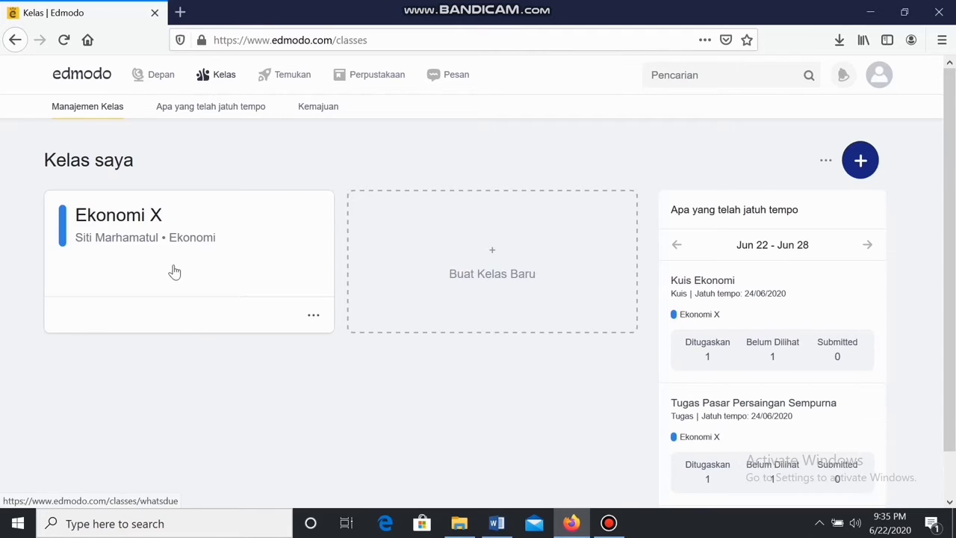
# On the Ekonomi X class page, start a new assignment with Buat Tugas
pyautogui.click(184, 235)
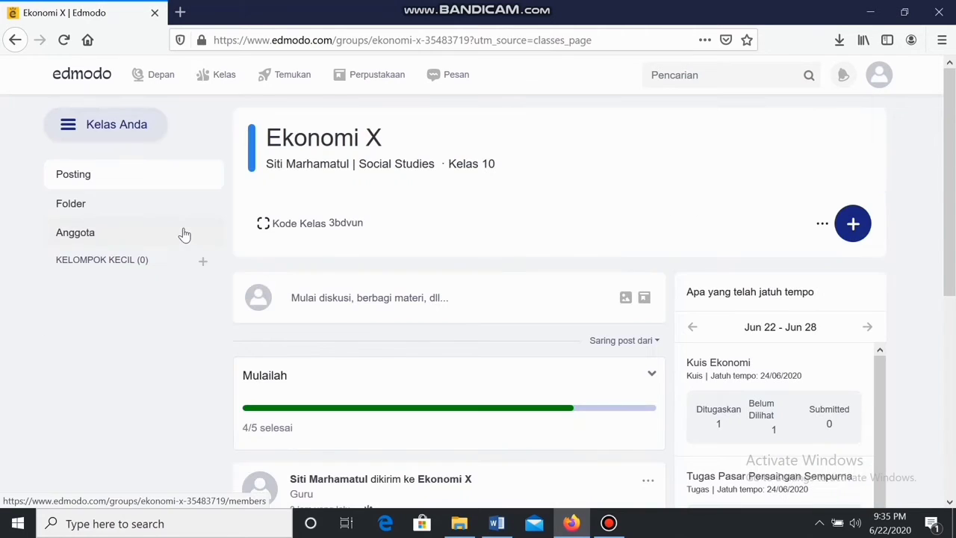
pyautogui.click(854, 225)
pyautogui.click(788, 263)
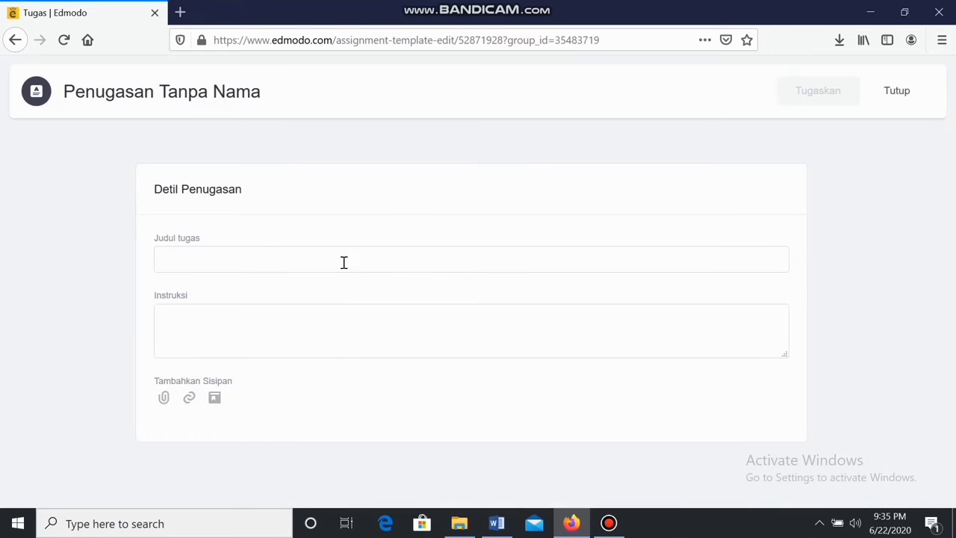
# Title the assignment 'Tugas Indivu', add the summary instructions, and pick the pasar persaingan sempurna file to attach
pyautogui.click(344, 263)
pyautogui.write('Tugas Indivu')
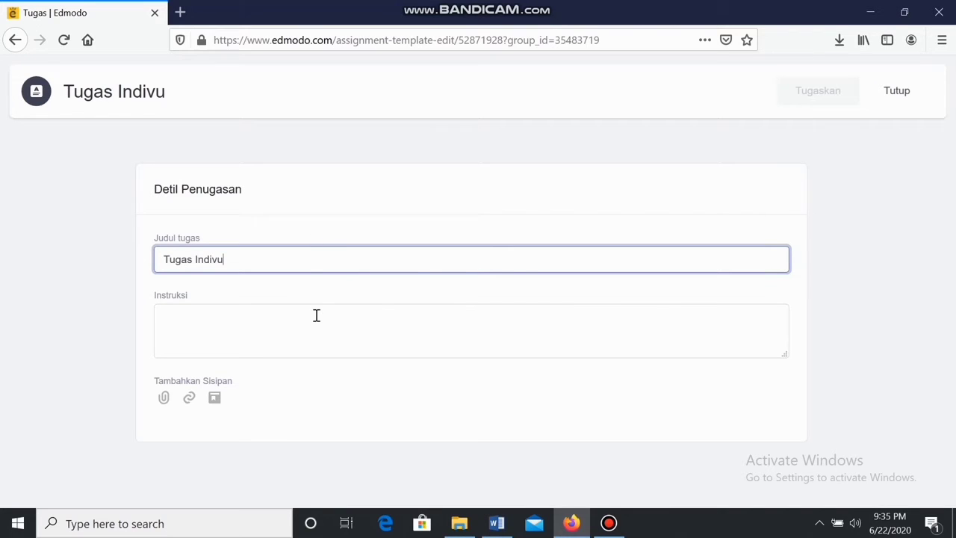
pyautogui.click(316, 315)
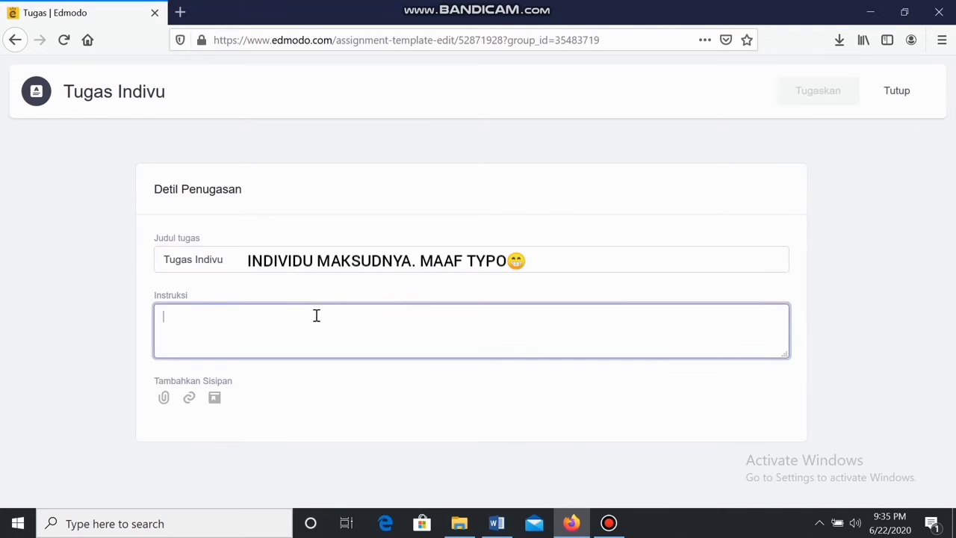
pyautogui.write('Buat')
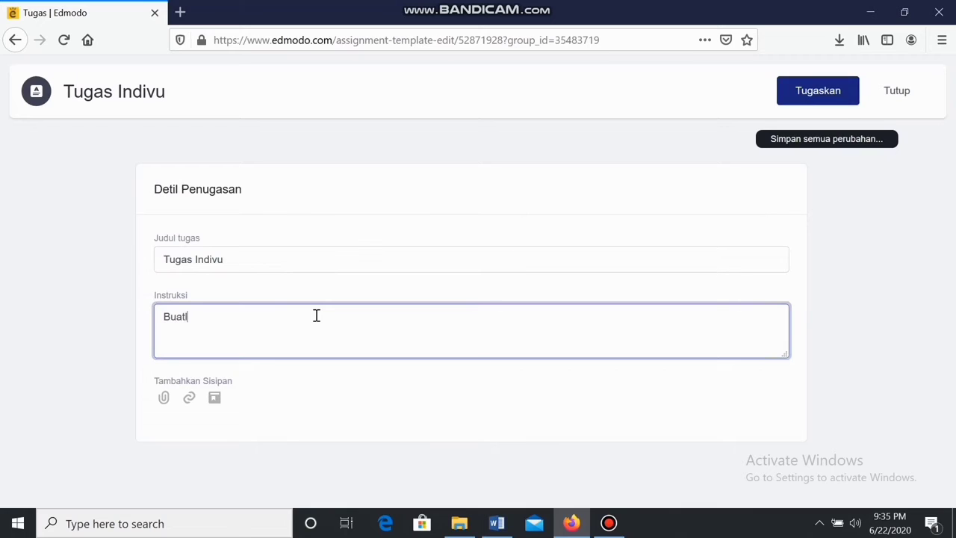
pyautogui.write('lah')
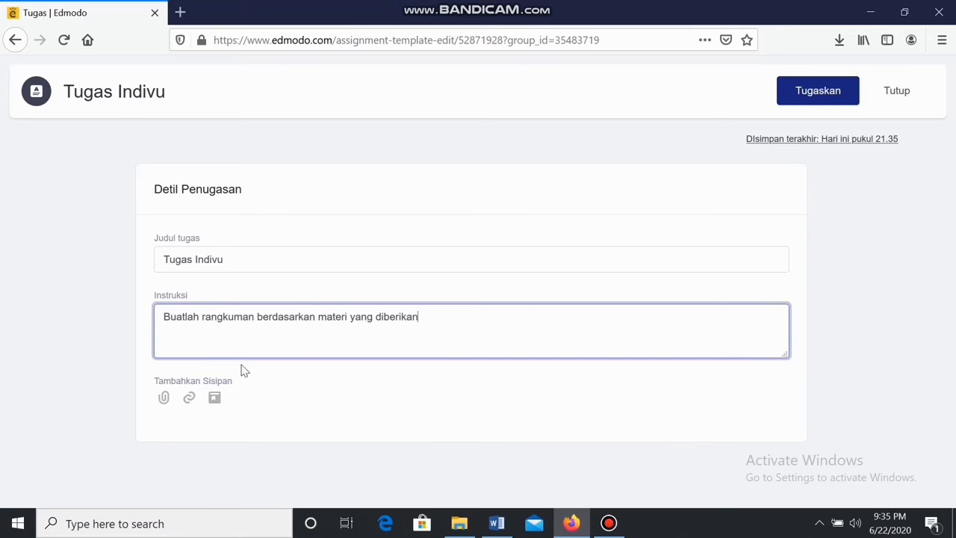
pyautogui.click(170, 403)
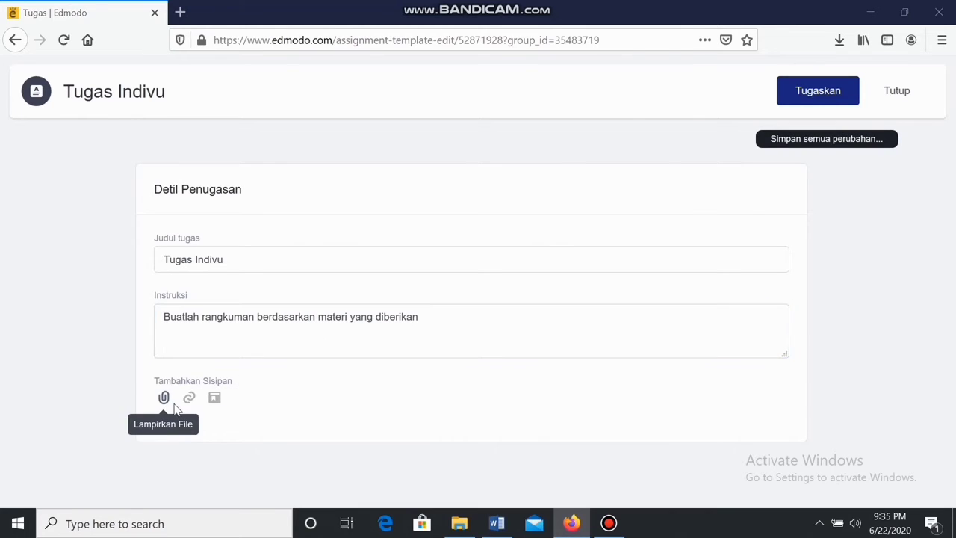
pyautogui.click(193, 111)
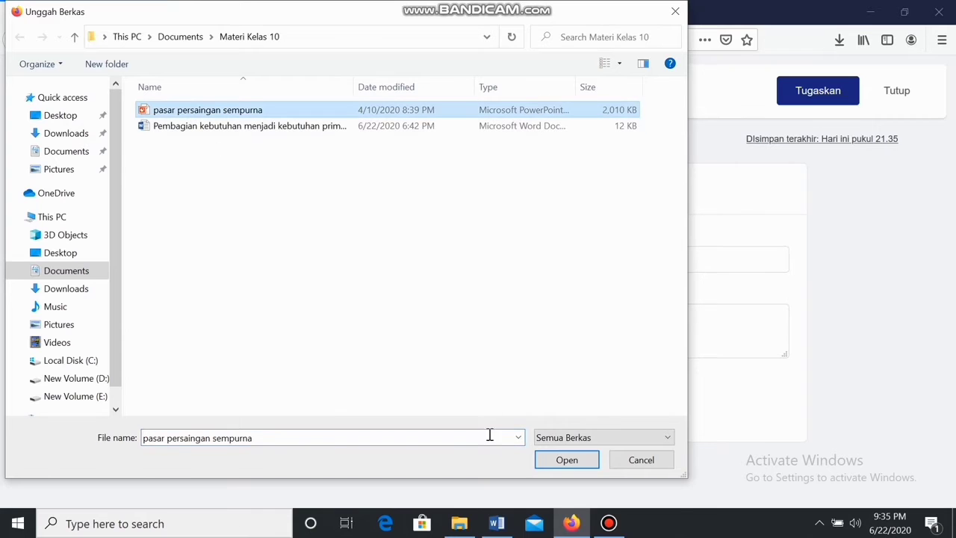
# Upload pasar persaingan sempurna.ppt (1.96MB) and bring up the assign dialog for Ekonomi X
pyautogui.click(566, 460)
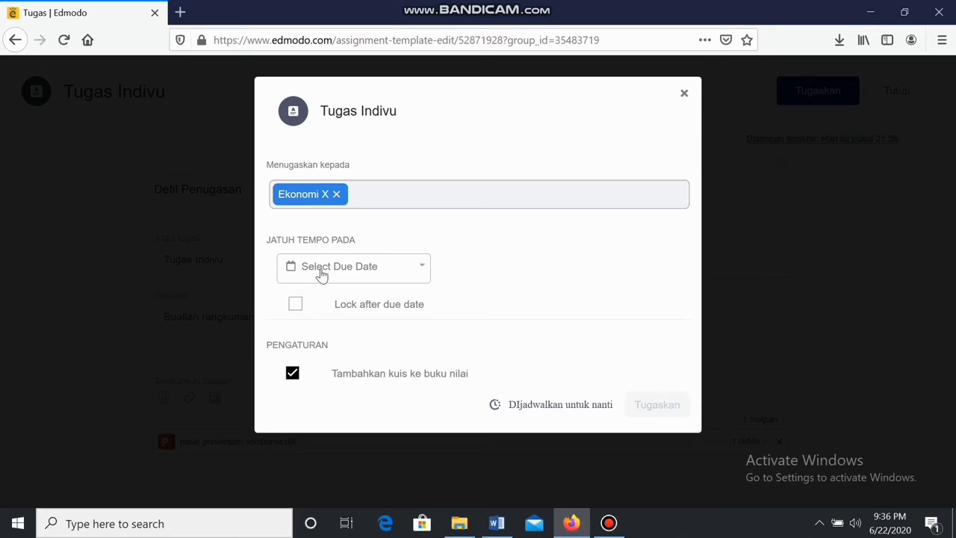
# Send Tugas Indivu to Ekonomi X now, due 06/24/2020 at 11:59 PM, locked after the due date
pyautogui.click(322, 274)
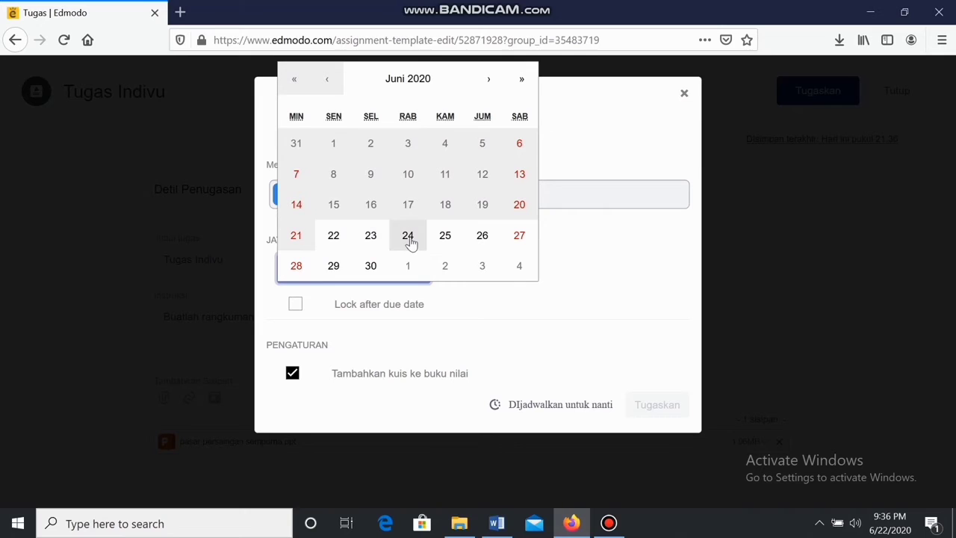
pyautogui.click(408, 241)
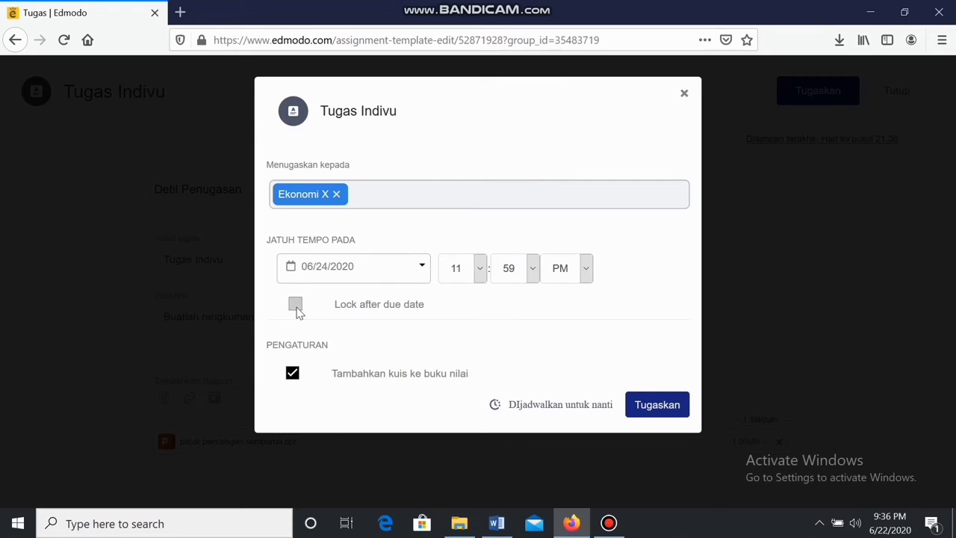
pyautogui.click(296, 309)
pyautogui.click(532, 408)
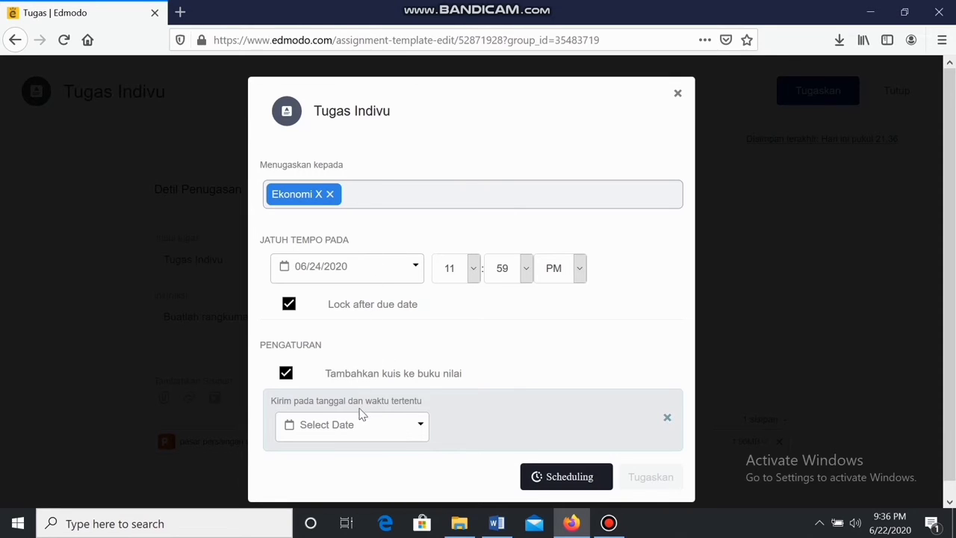
pyautogui.click(392, 426)
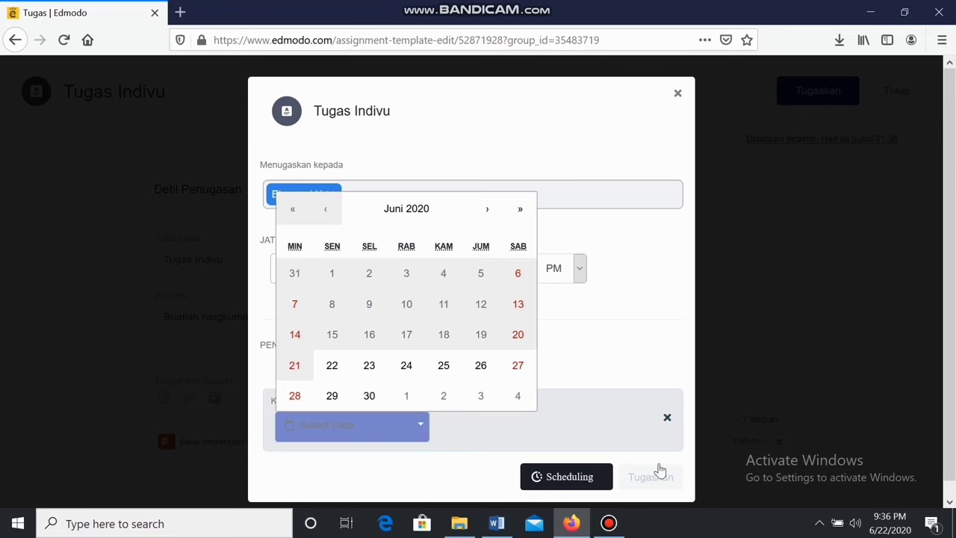
pyautogui.click(667, 418)
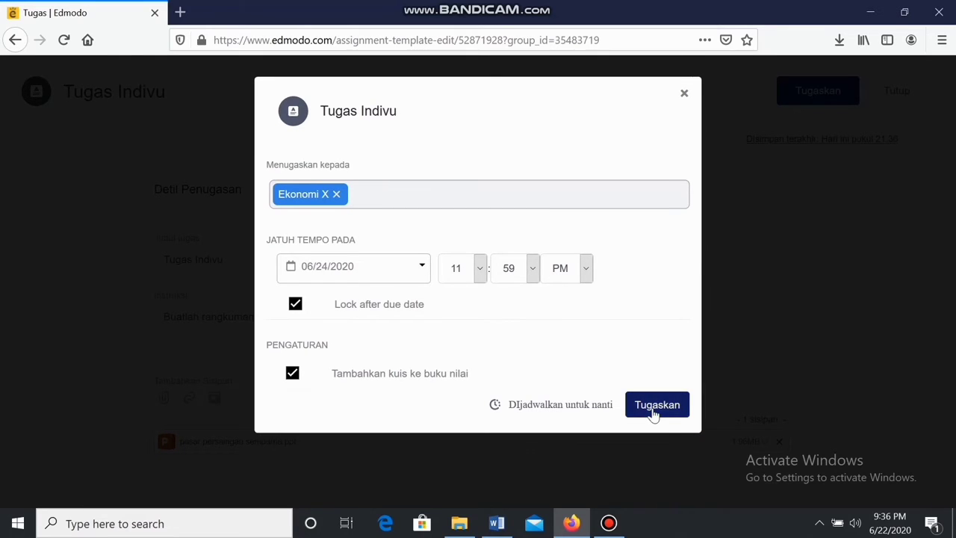
pyautogui.click(653, 413)
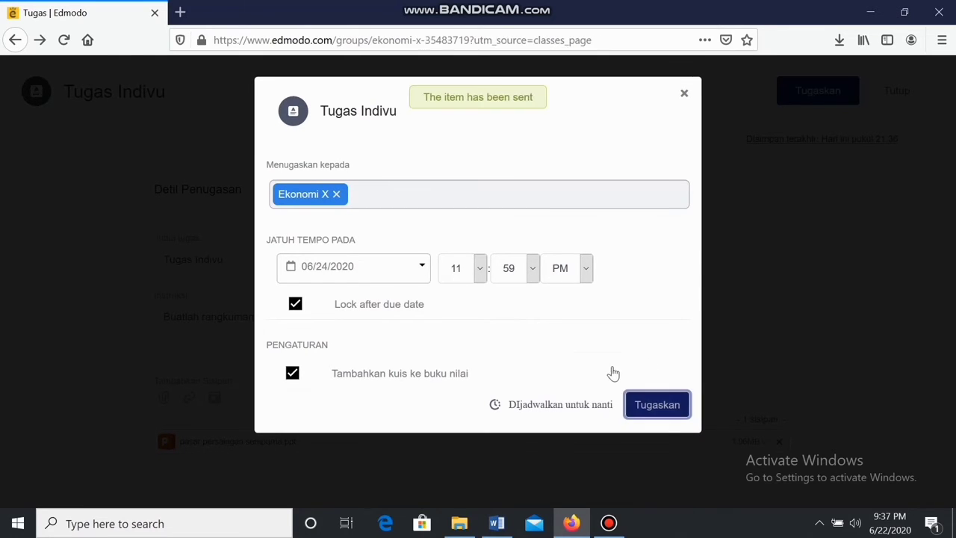
# Close the assign dialog and scroll the Ekonomi X feed to check the Tugas Indivu post
pyautogui.click(697, 92)
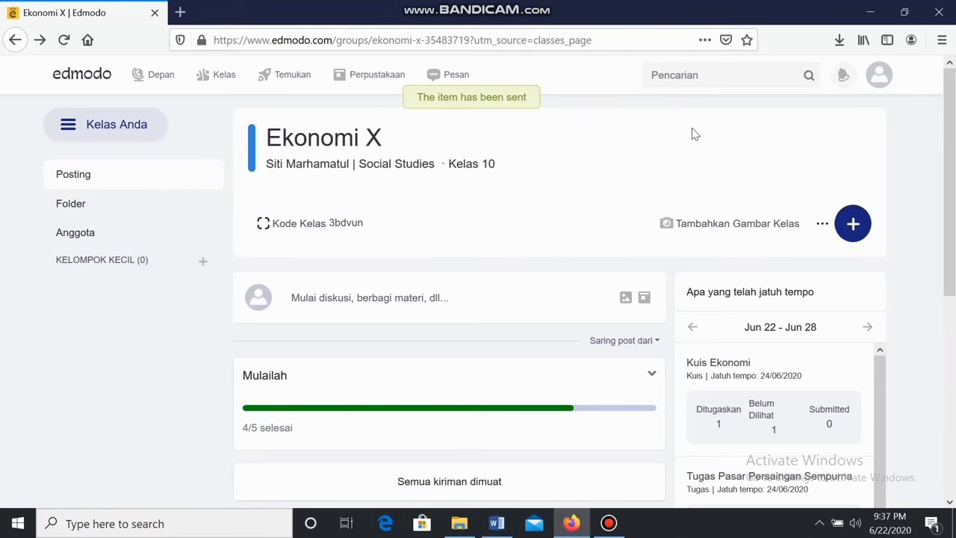
pyautogui.scroll(-4, 457, 297)
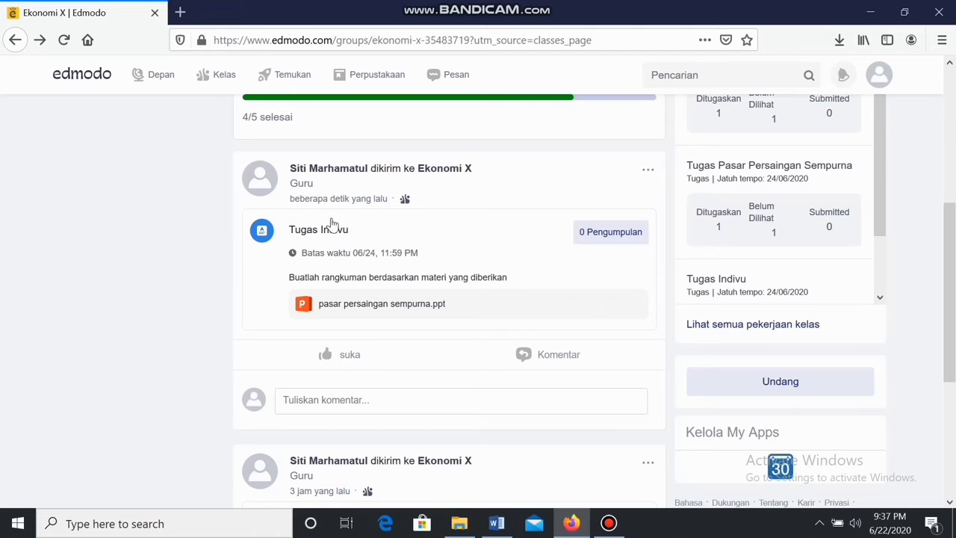
pyautogui.scroll(2, 511, 284)
pyautogui.scroll(-1, 794, 192)
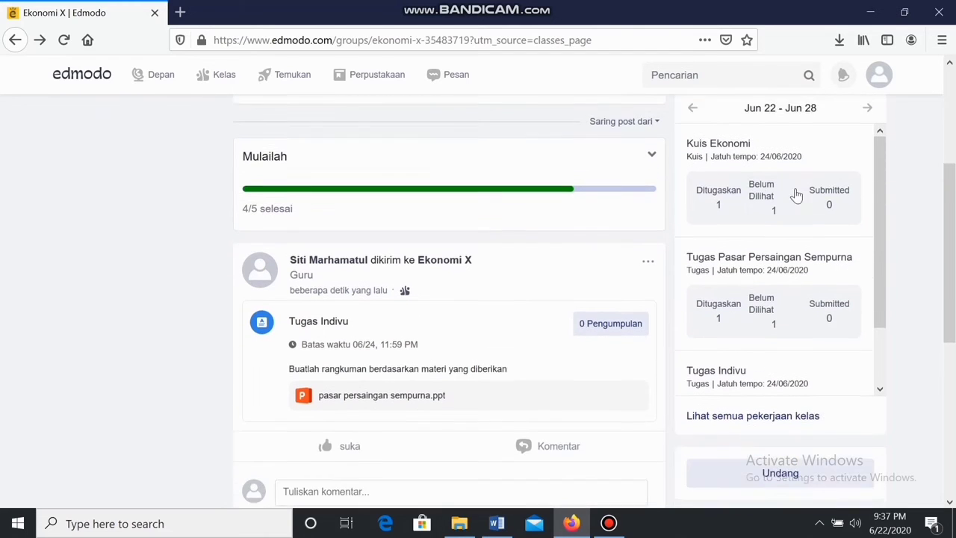
pyautogui.scroll(2, 737, 367)
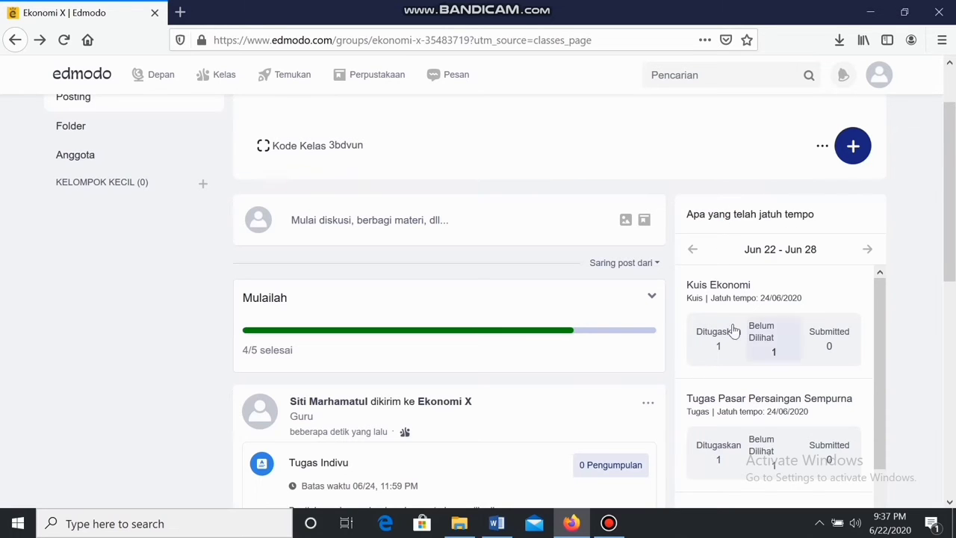
pyautogui.scroll(-2, 723, 419)
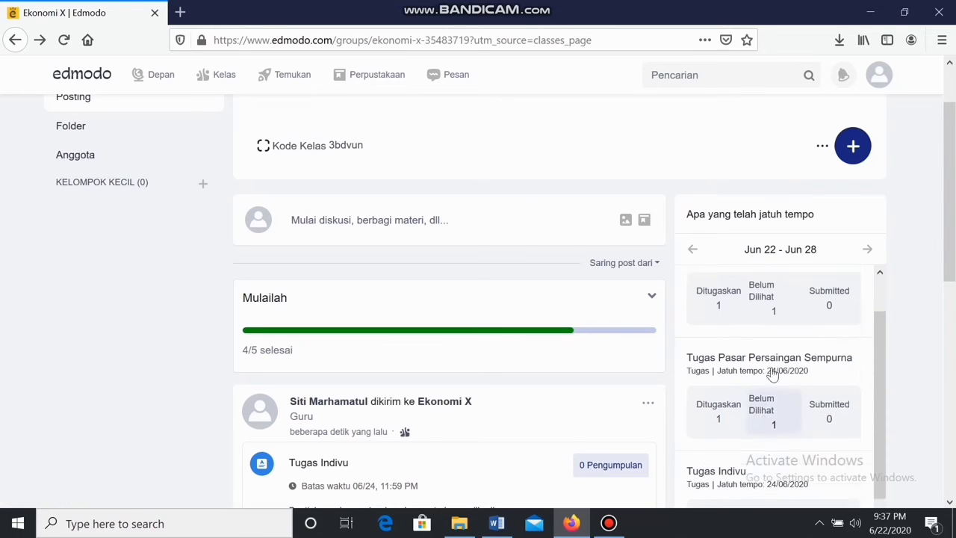
pyautogui.scroll(-3, 737, 384)
pyautogui.scroll(3, 737, 381)
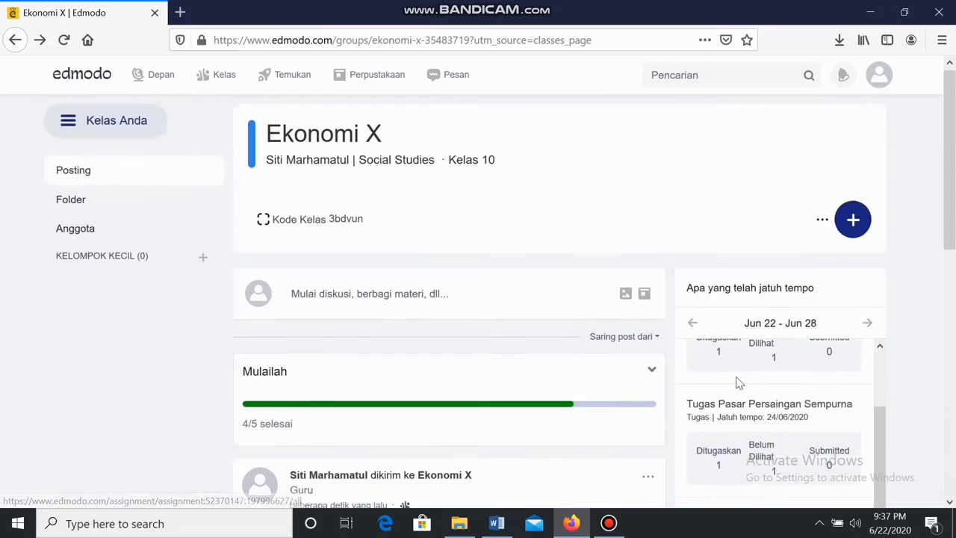
pyautogui.scroll(-5, 737, 382)
pyautogui.scroll(3, 736, 367)
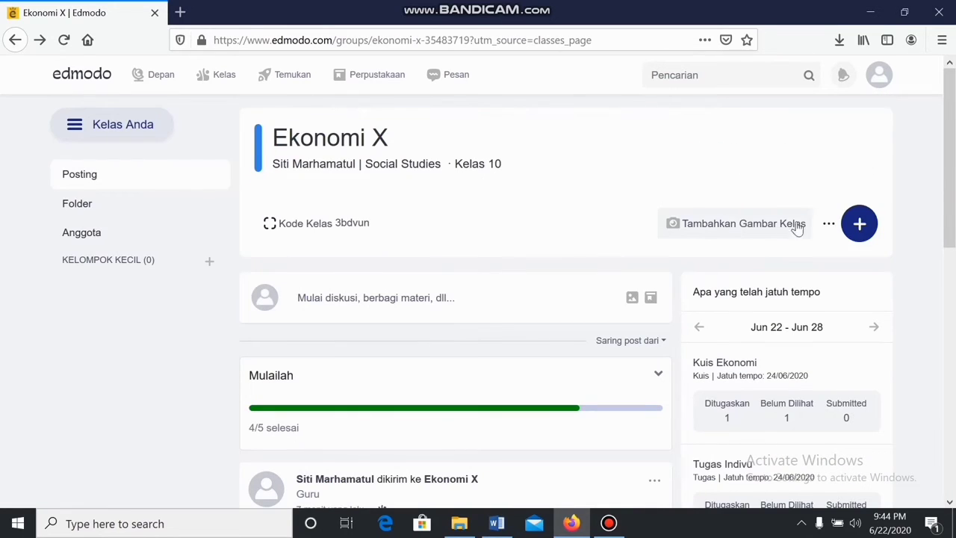
# Create a new quiz for Ekonomi X titled 'Kuis Ekonomi X' with instruction 'kerjakan dengan teliti'
pyautogui.click(863, 227)
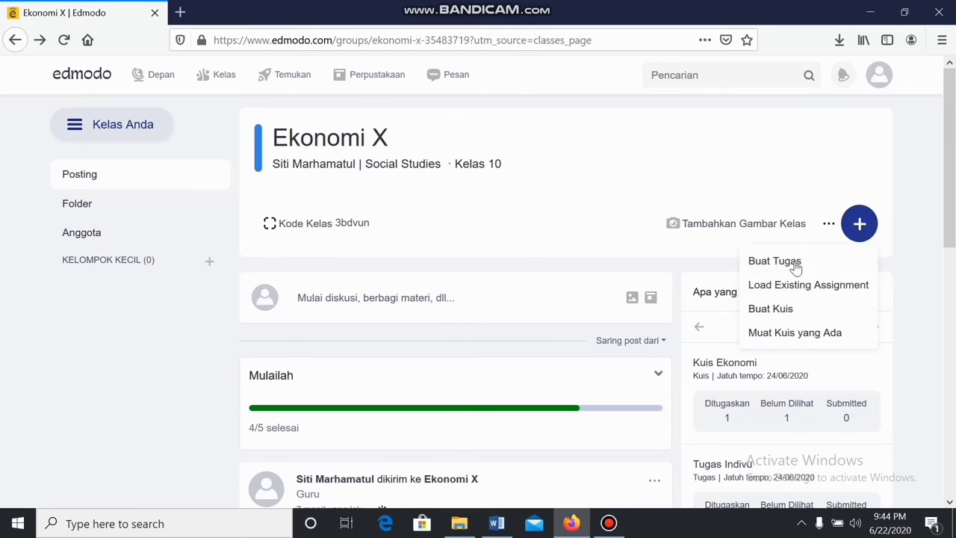
pyautogui.click(770, 309)
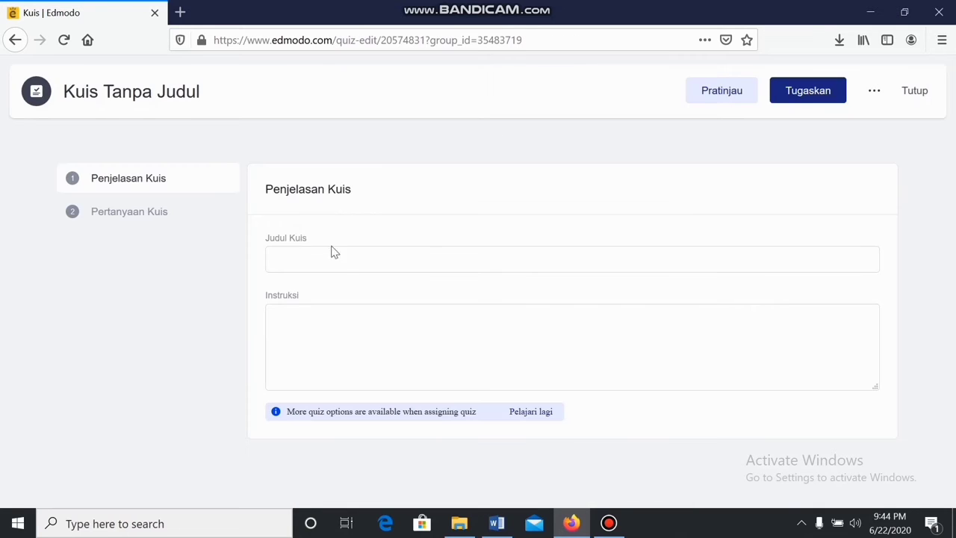
pyautogui.click(347, 261)
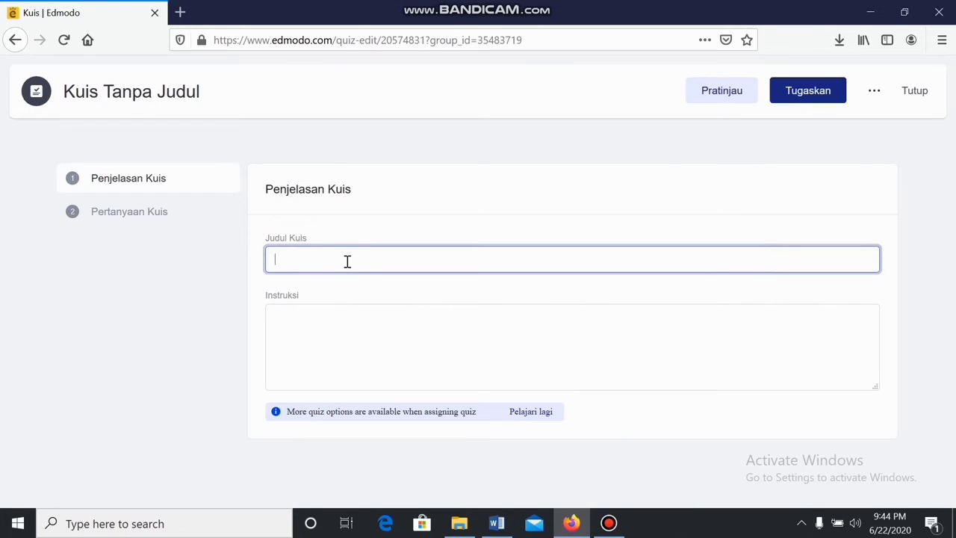
pyautogui.write('Kuis ')
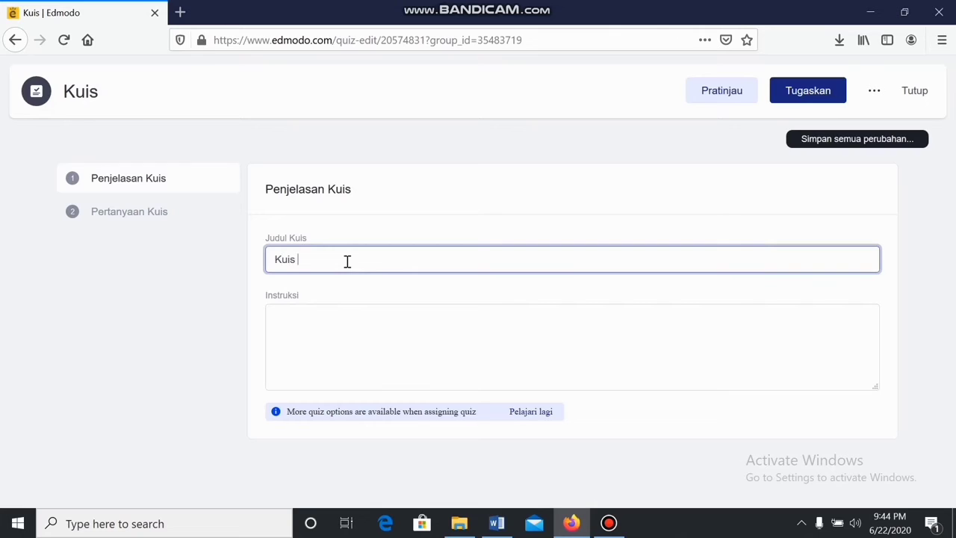
pyautogui.write('Ekonomi X')
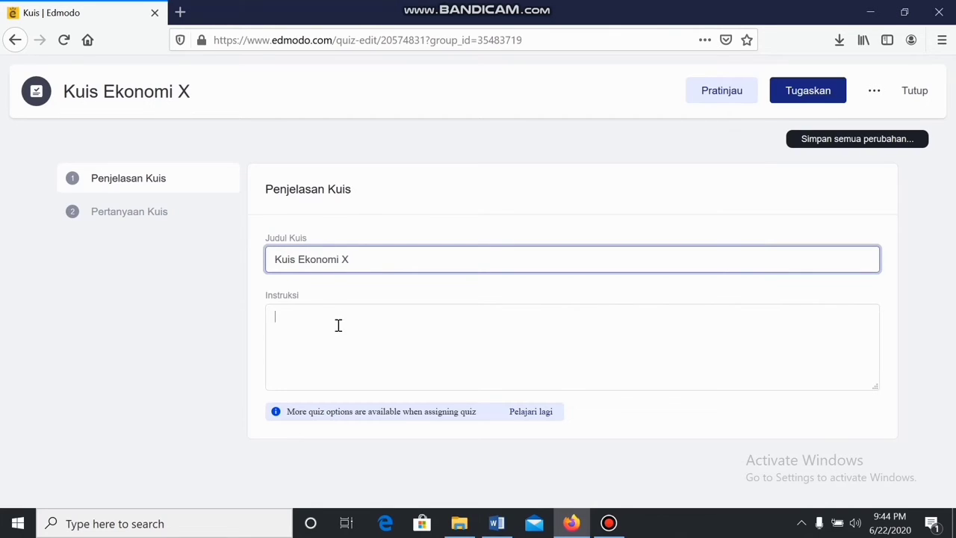
pyautogui.write('kerjaka')
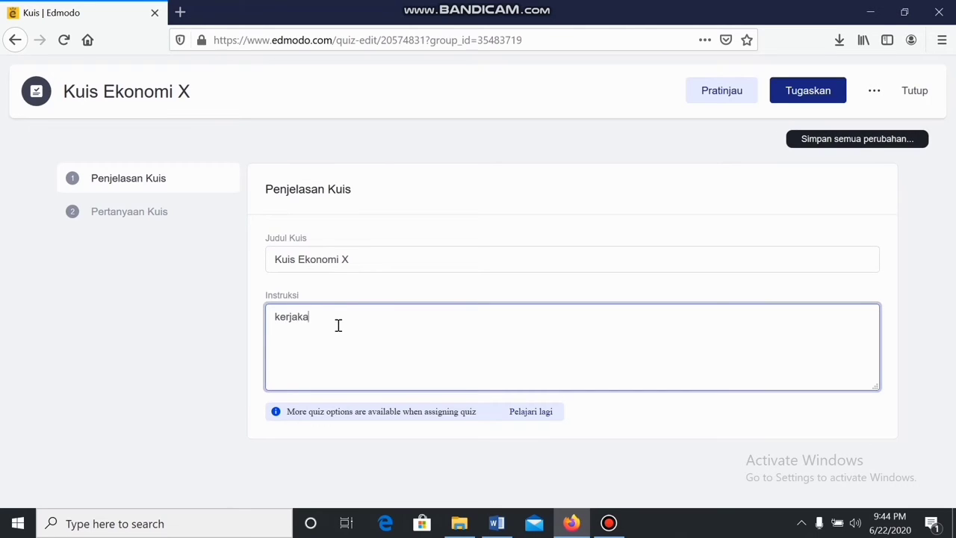
pyautogui.write('n dengan teliti')
# In Pertanyaan Kuis, choose Benar/Salah as question 1's type and select its text field
pyautogui.click(159, 215)
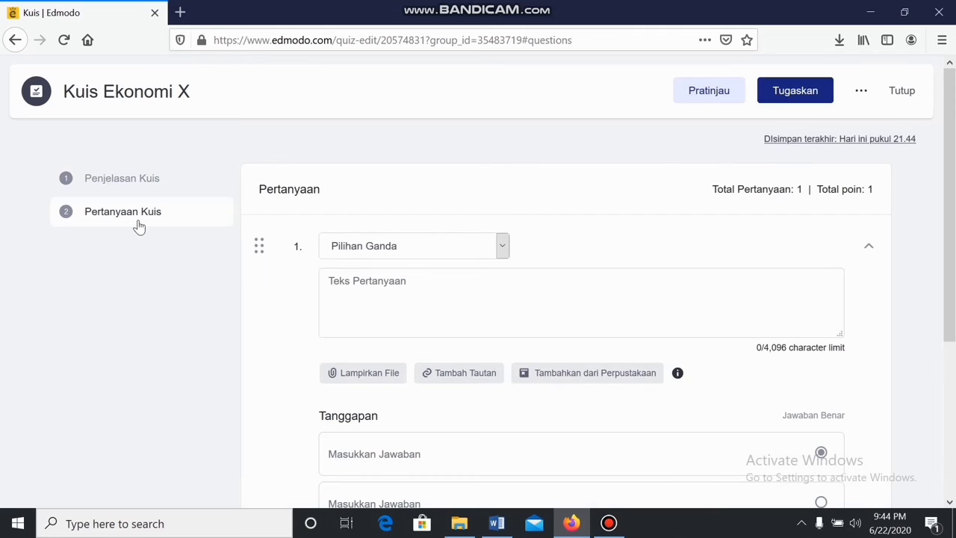
pyautogui.click(367, 247)
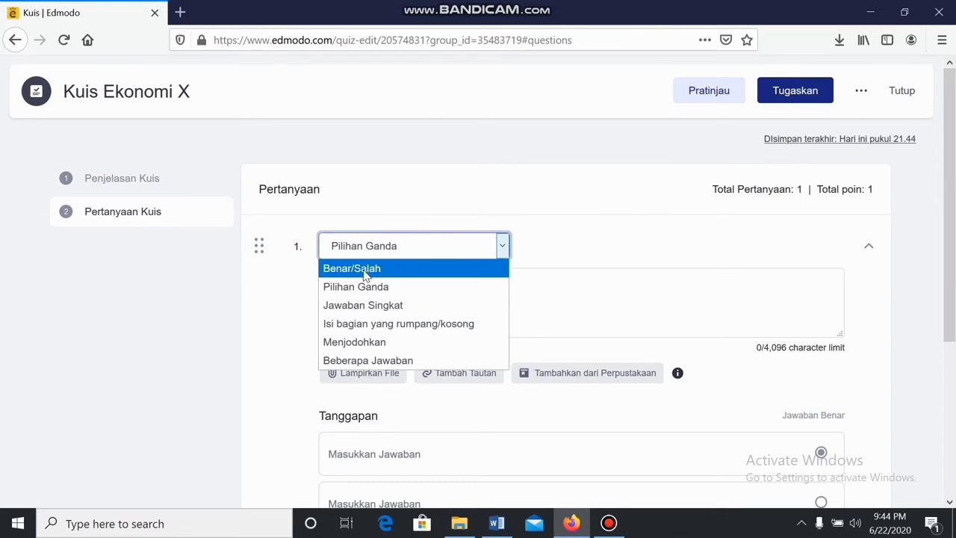
pyautogui.click(338, 273)
pyautogui.click(348, 284)
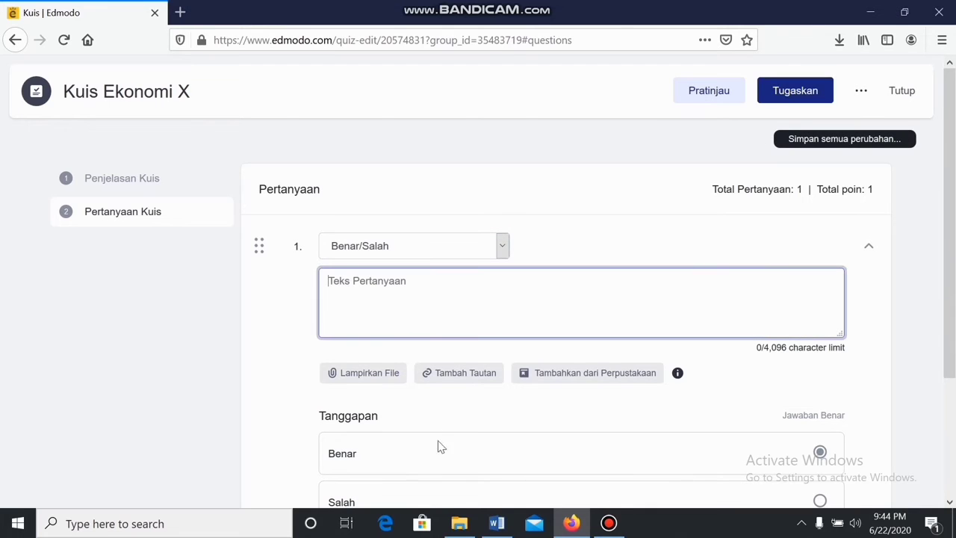
# Copy the 'Kegiatan menghabiskan suatu barang…' statement from Word into question 1's text
pyautogui.click(497, 523)
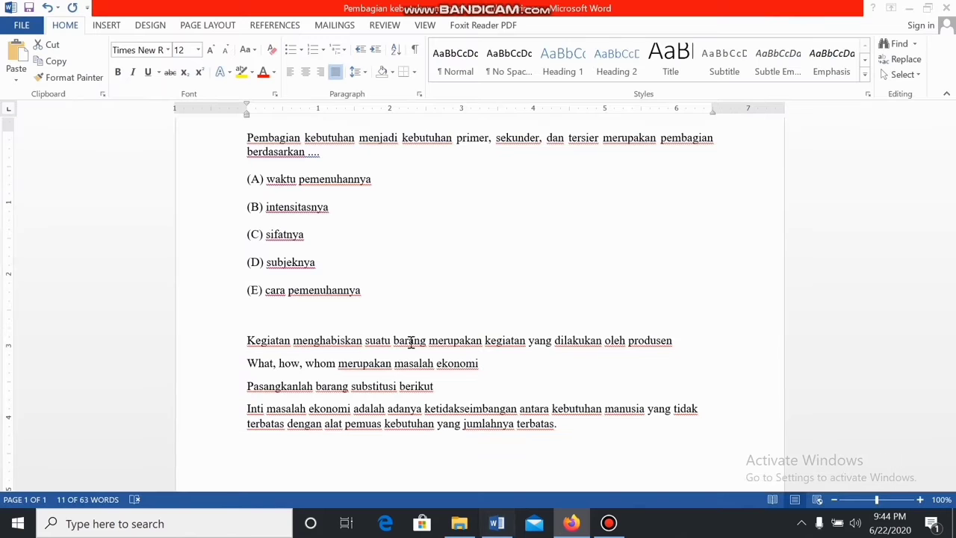
pyautogui.moveTo(683, 342); pyautogui.dragTo(216, 344)
pyautogui.hotkey('ctrl', 'c')
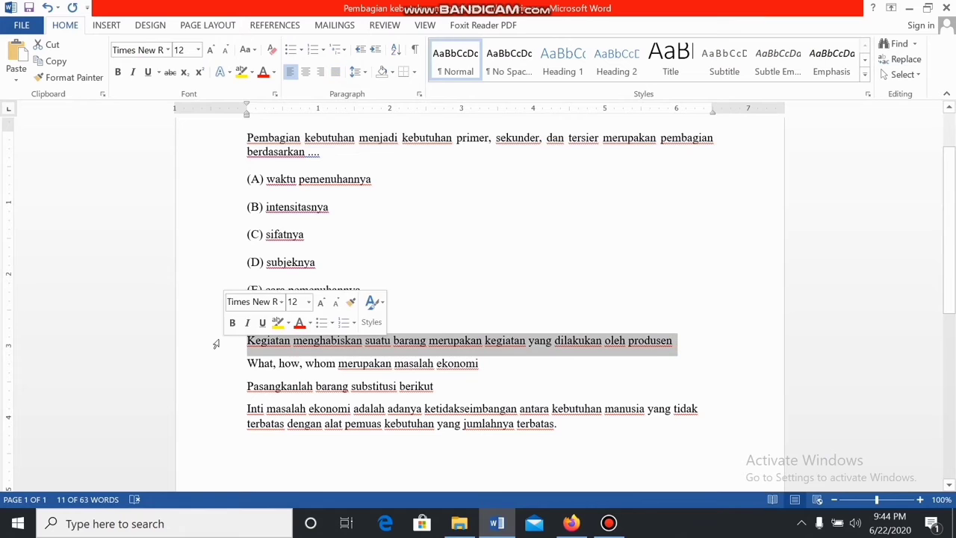
pyautogui.click(571, 523)
pyautogui.hotkey('ctrl', 'v')
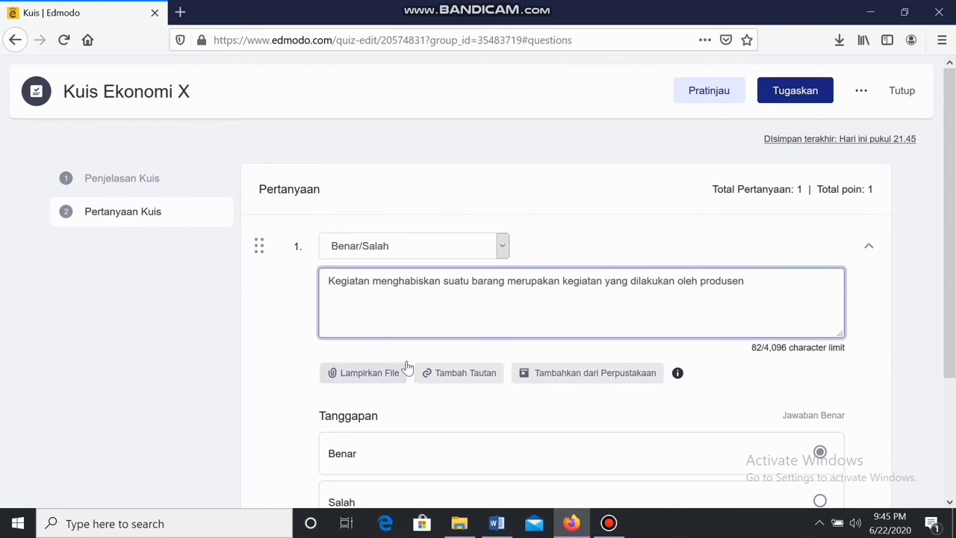
# Mark Salah as the correct answer, give question 1 20 points, and add another question
pyautogui.scroll(-2, 396, 377)
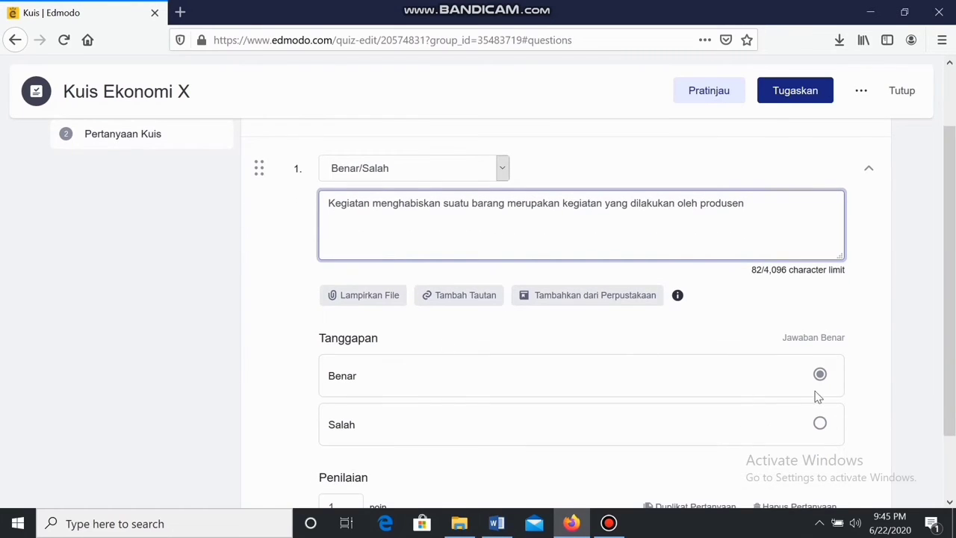
pyautogui.click(821, 378)
pyautogui.click(822, 426)
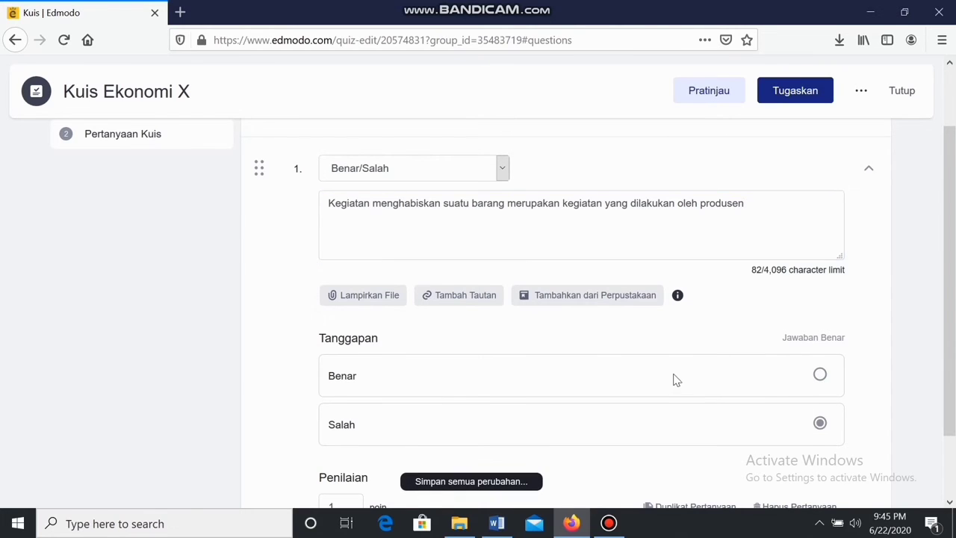
pyautogui.scroll(-2, 673, 380)
pyautogui.moveTo(356, 429); pyautogui.dragTo(287, 438)
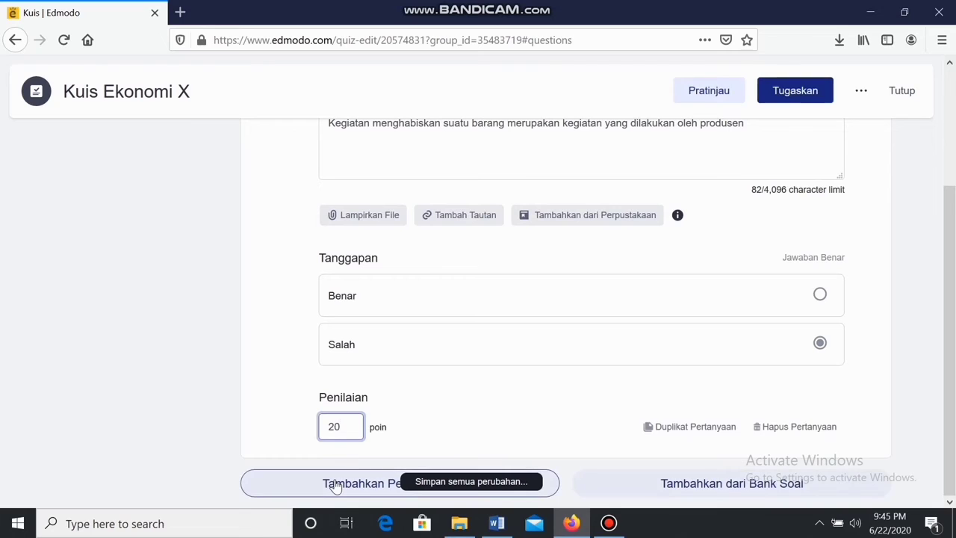
pyautogui.click(335, 486)
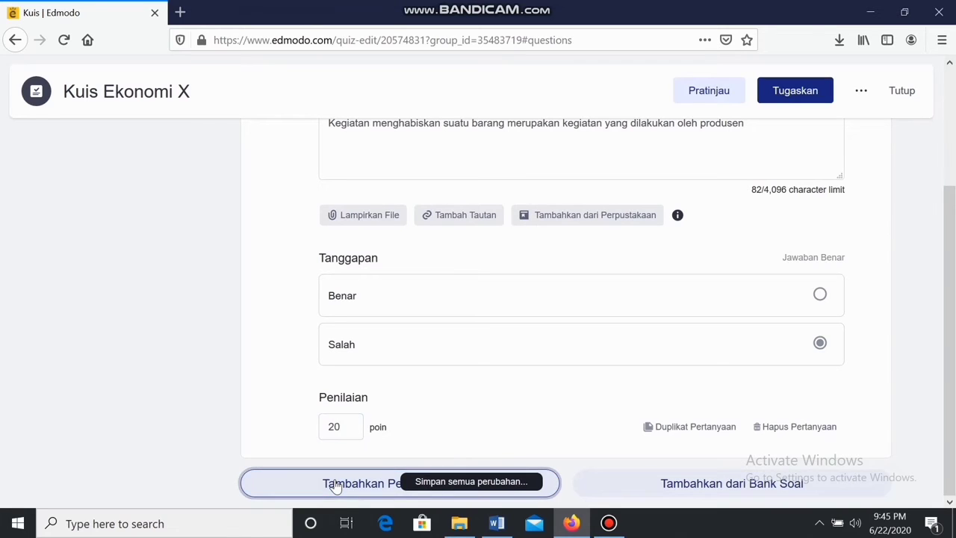
# Make question 2 Pilihan Ganda and paste the dividing-needs question from Word as its text
pyautogui.scroll(-2, 347, 449)
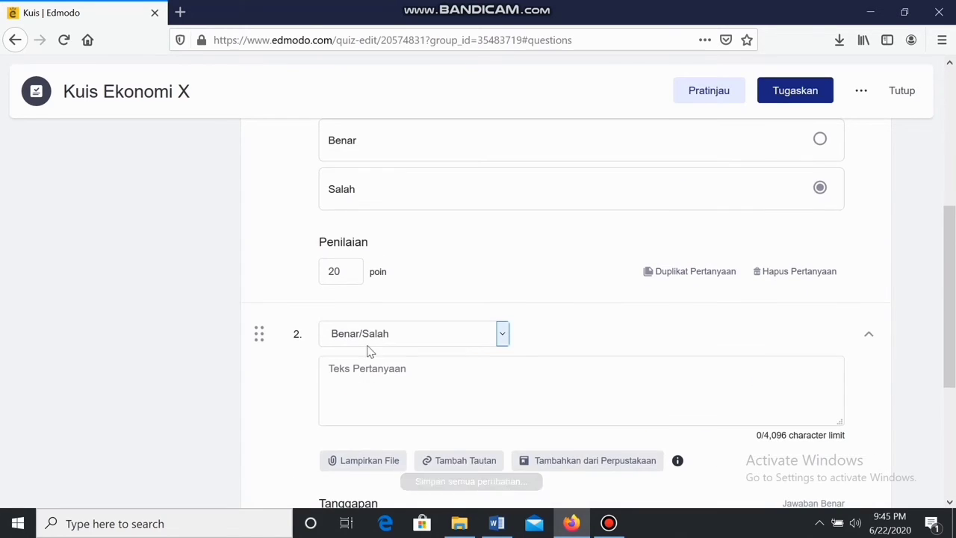
pyautogui.click(373, 338)
pyautogui.click(370, 383)
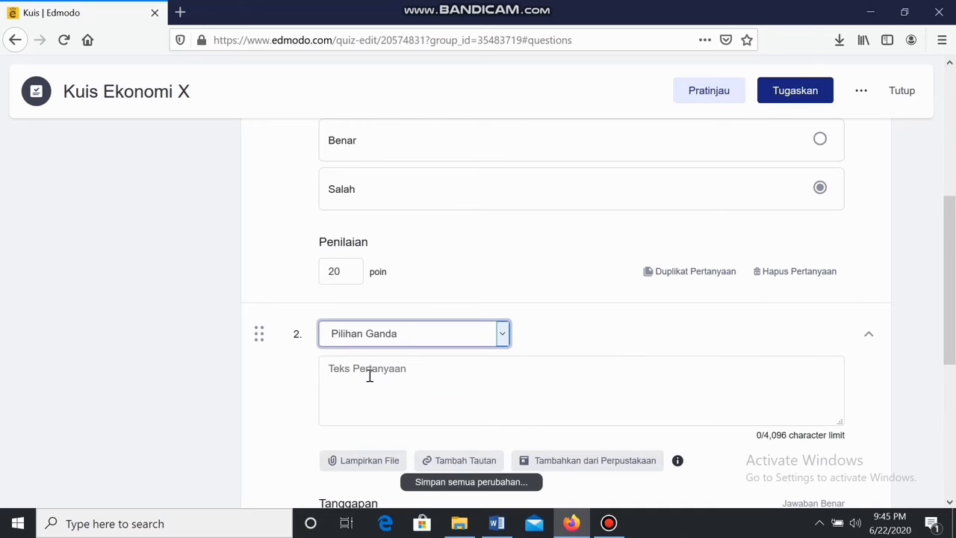
pyautogui.click(497, 523)
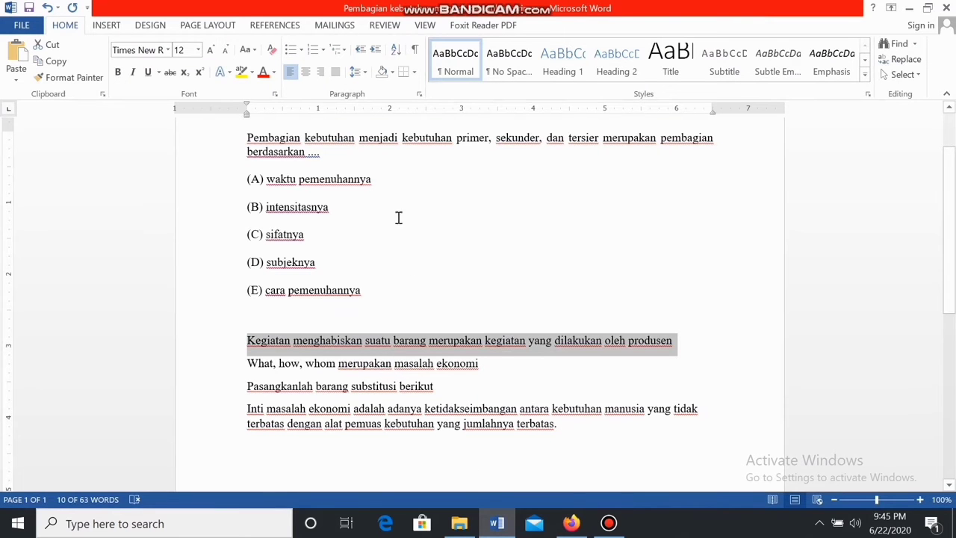
pyautogui.moveTo(291, 152); pyautogui.dragTo(225, 153)
pyautogui.hotkey('ctrl', 'c')
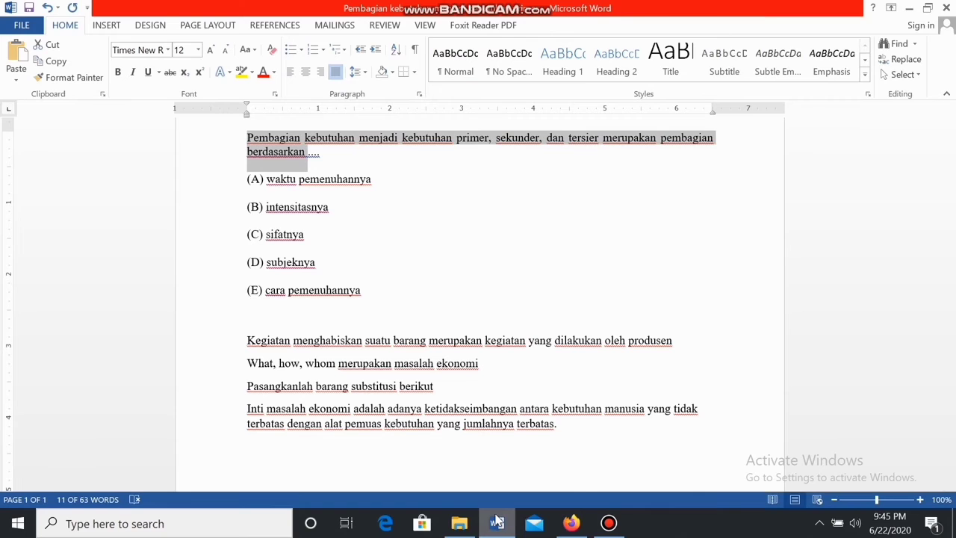
pyautogui.click(572, 522)
pyautogui.click(423, 366)
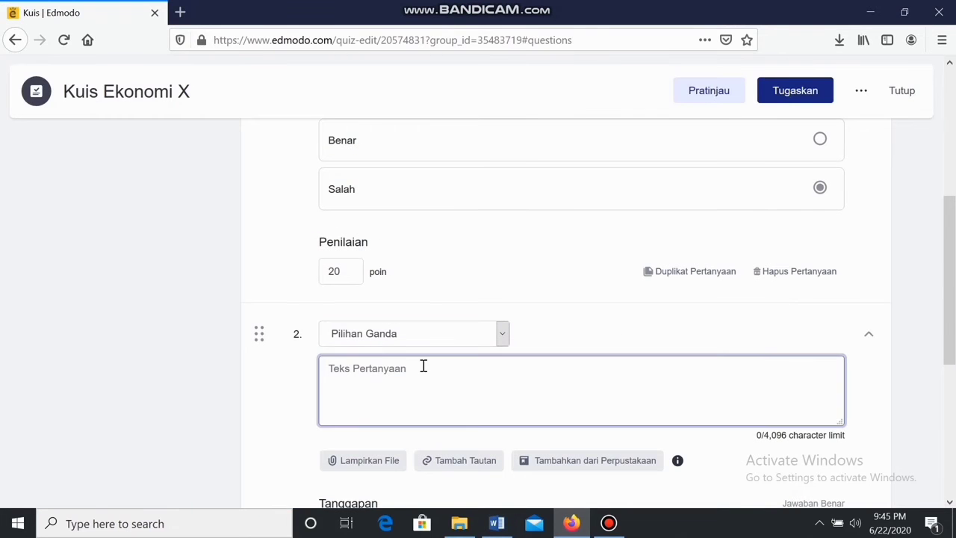
pyautogui.hotkey('ctrl', 'v')
# Enter the answers Sifatnya, subyeknya, intensitasnya and cara pemenuhannya for question 2
pyautogui.scroll(-3, 423, 367)
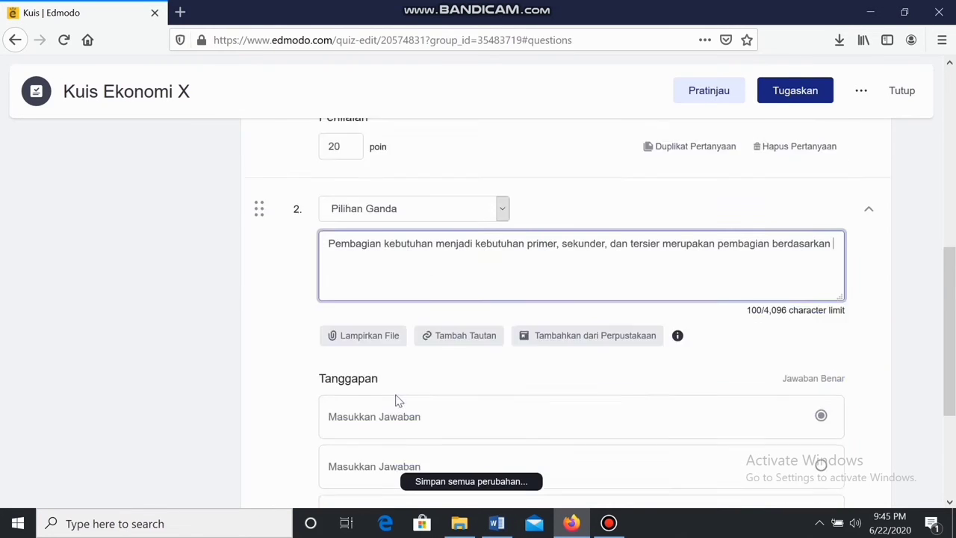
pyautogui.click(426, 309)
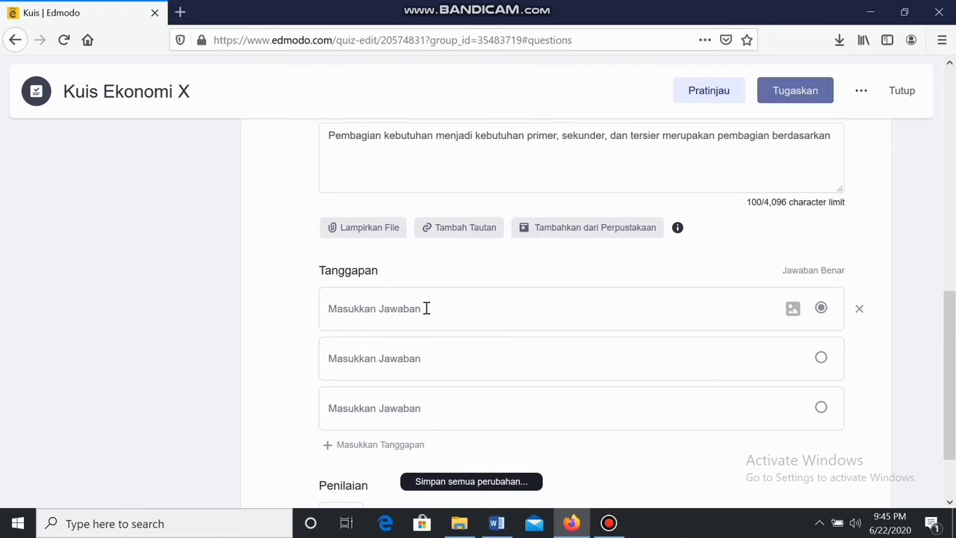
pyautogui.write('s')
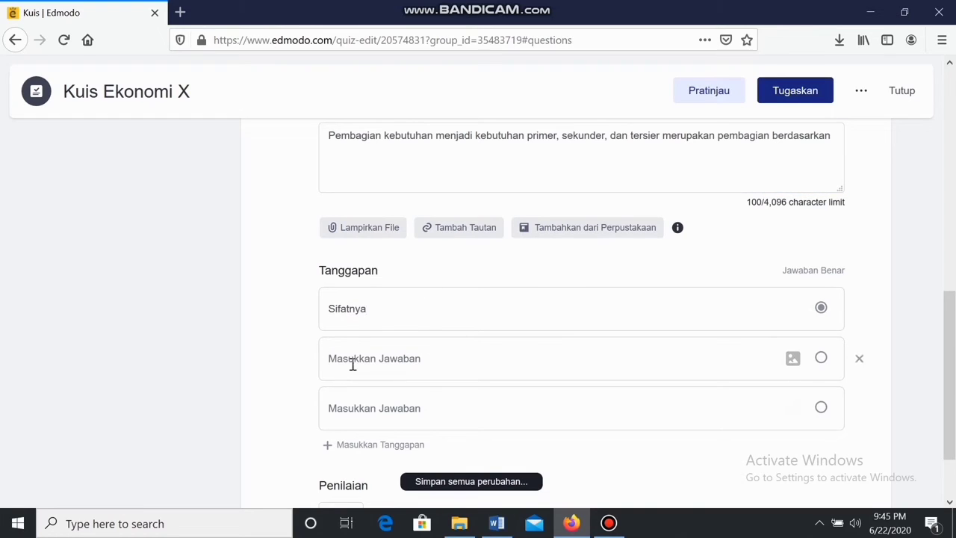
pyautogui.write('syb')
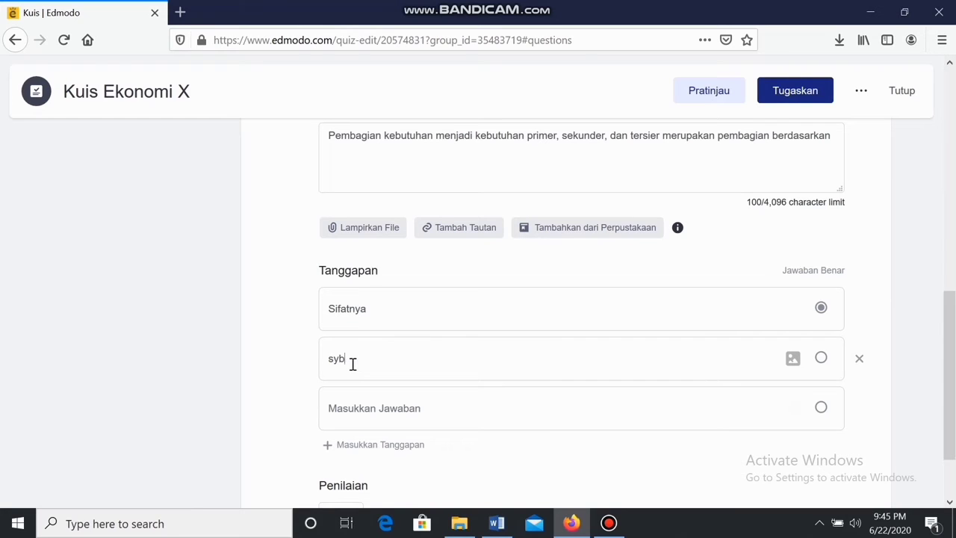
pyautogui.press('BackSpace')
pyautogui.press('BackSpace')
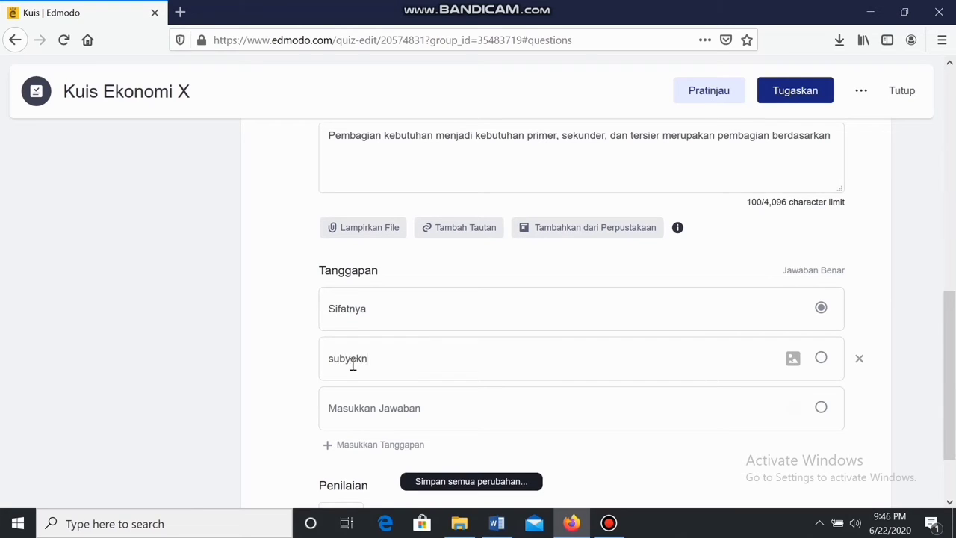
pyautogui.click(421, 414)
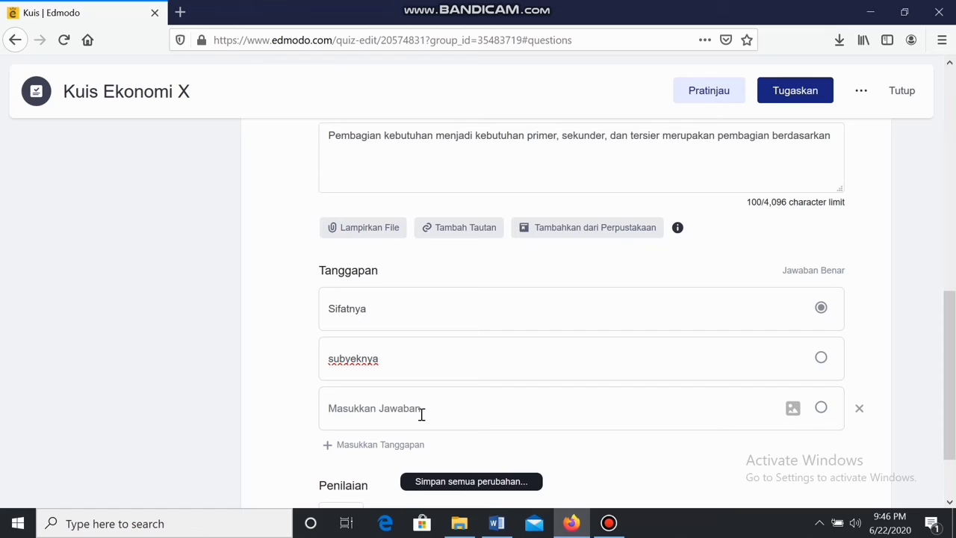
pyautogui.write('intensitasnya')
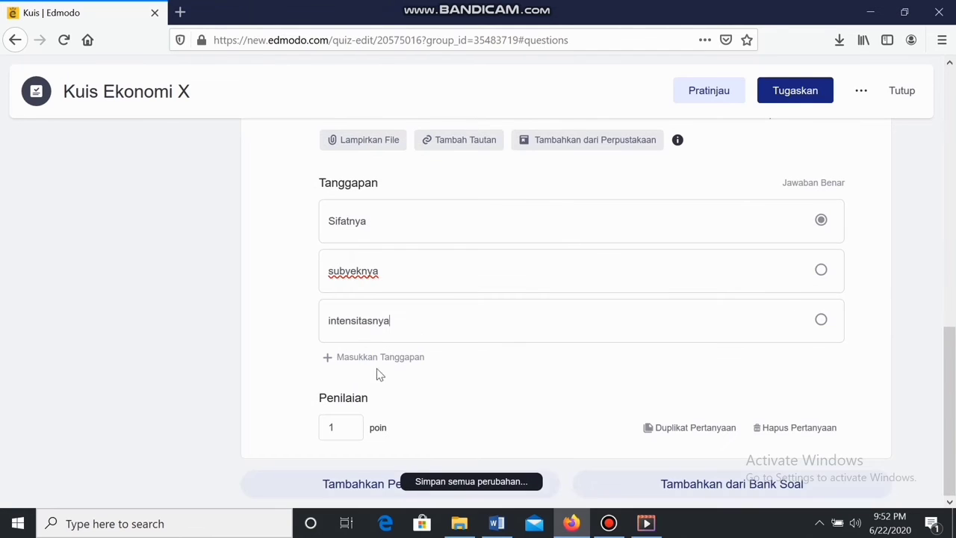
pyautogui.click(382, 358)
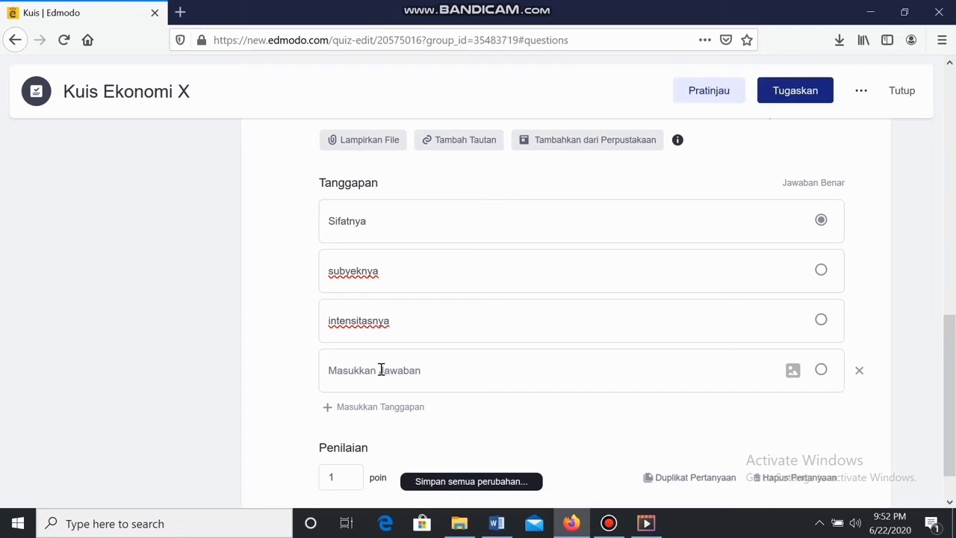
pyautogui.write('cara')
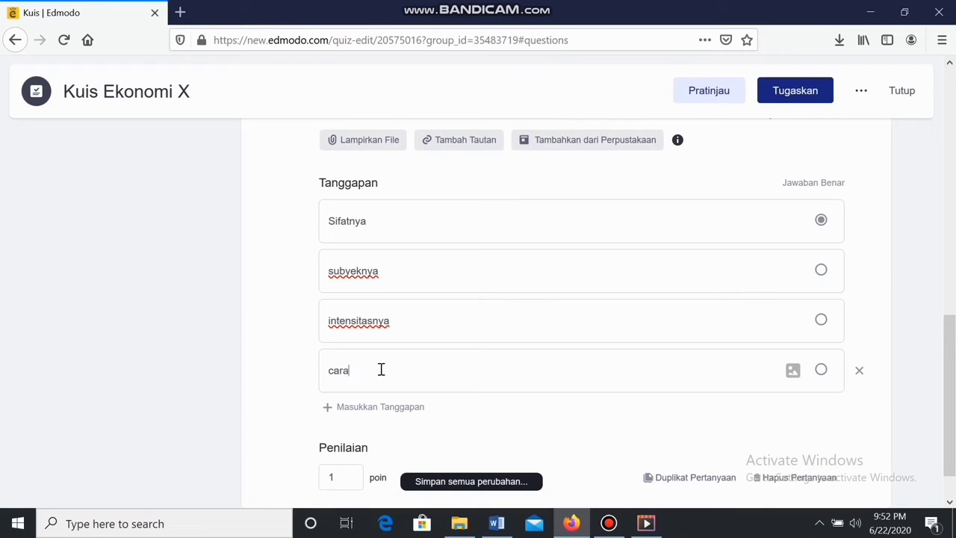
pyautogui.write(' pemenuhannya')
# Set question 2 to 20 points and add question 3
pyautogui.scroll(-1, 351, 419)
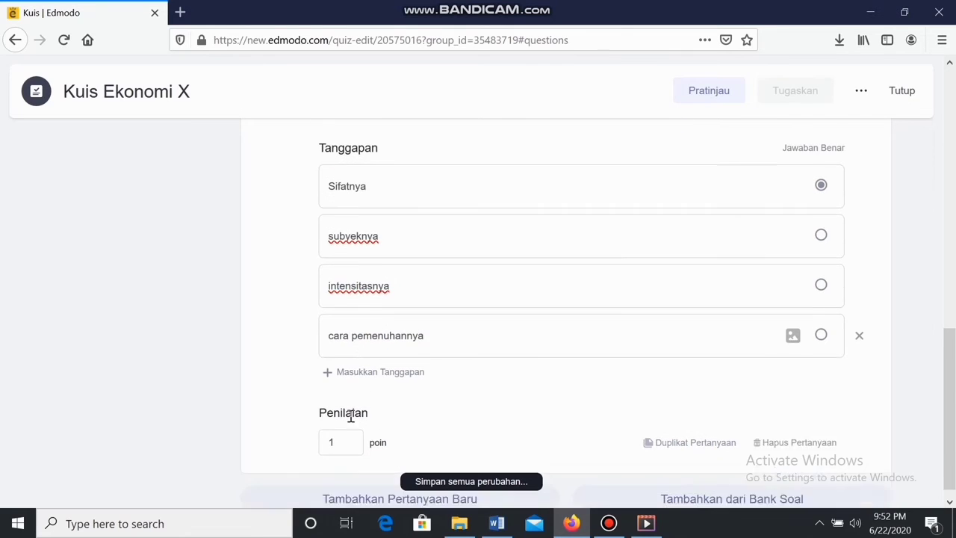
pyautogui.doubleClick(338, 428)
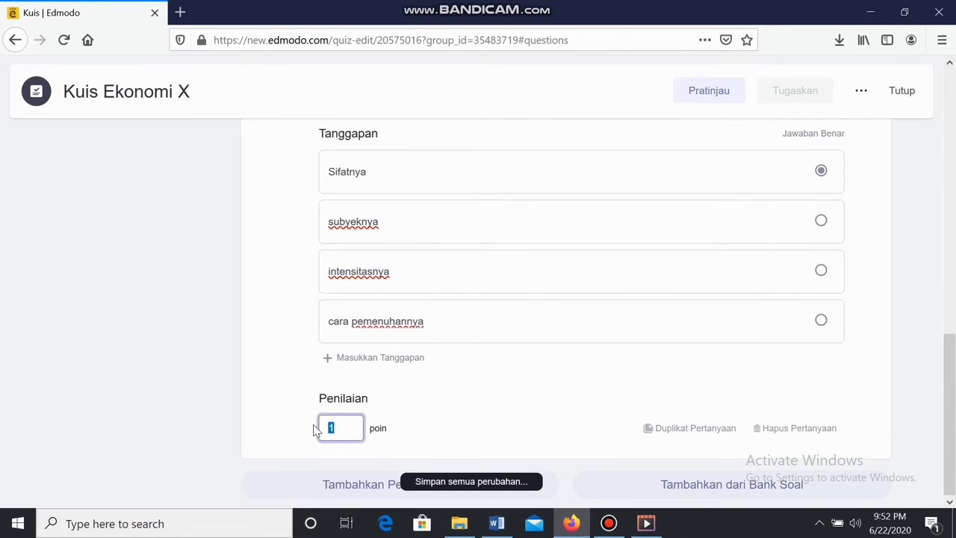
pyautogui.click(345, 488)
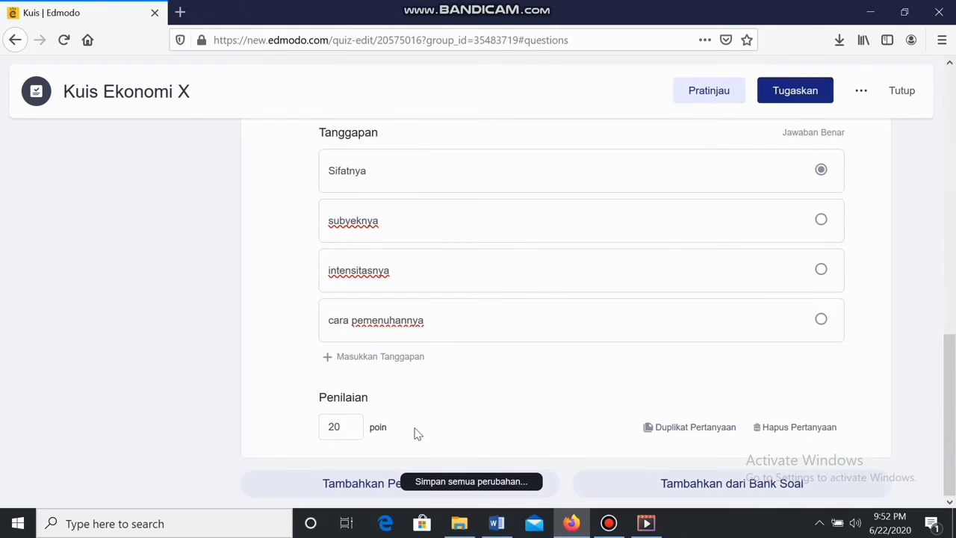
pyautogui.click(391, 486)
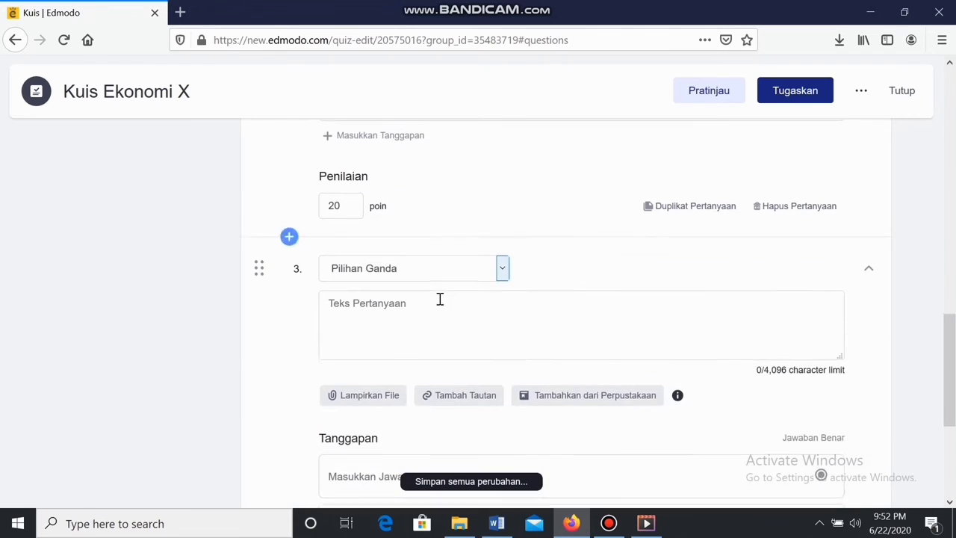
# Make question 3 Jawaban Singkat with the text 'Sebutkan barang komplementer'
pyautogui.click(446, 263)
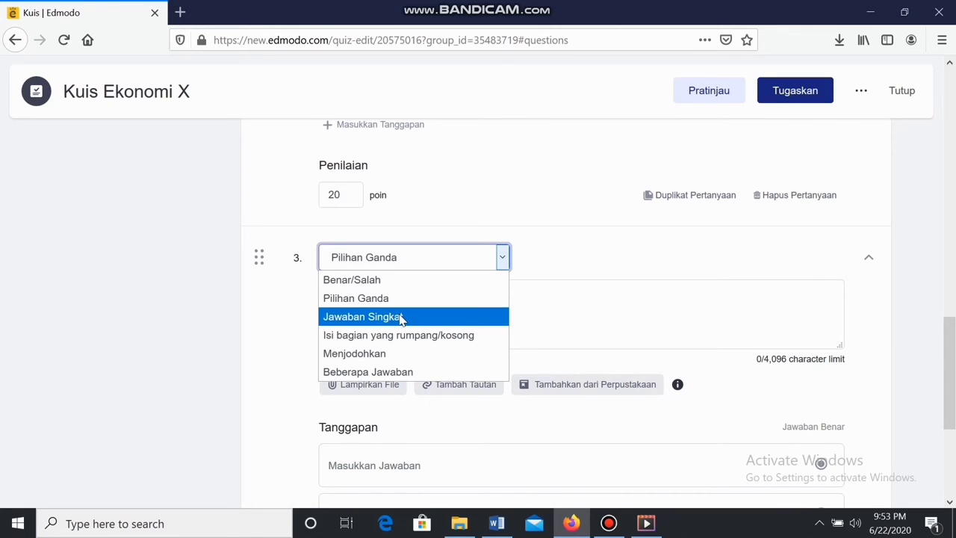
pyautogui.click(402, 319)
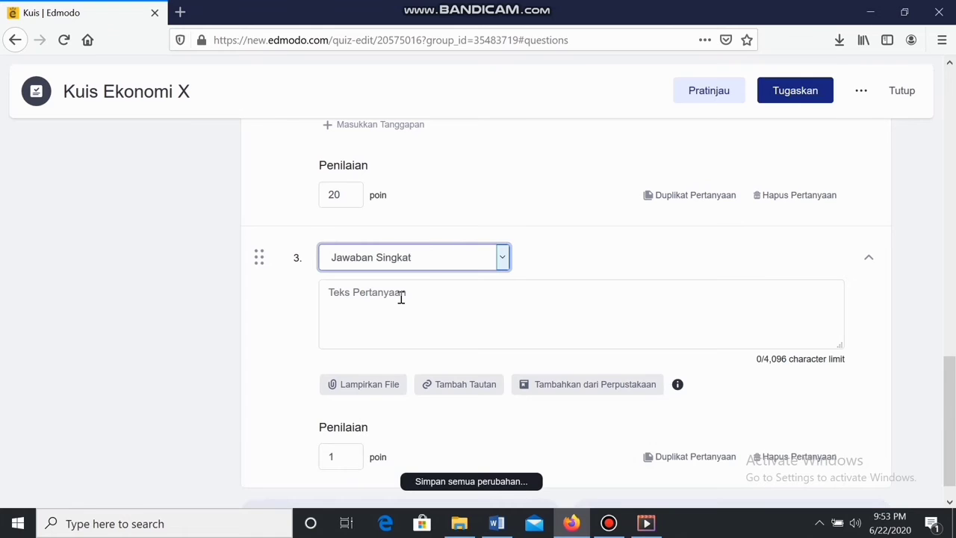
pyautogui.click(400, 297)
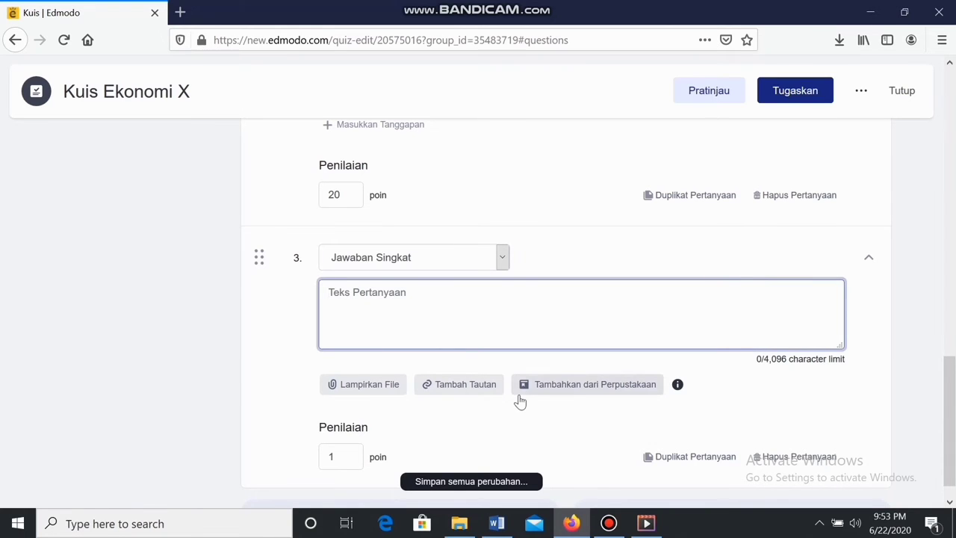
pyautogui.scroll(-1, 431, 297)
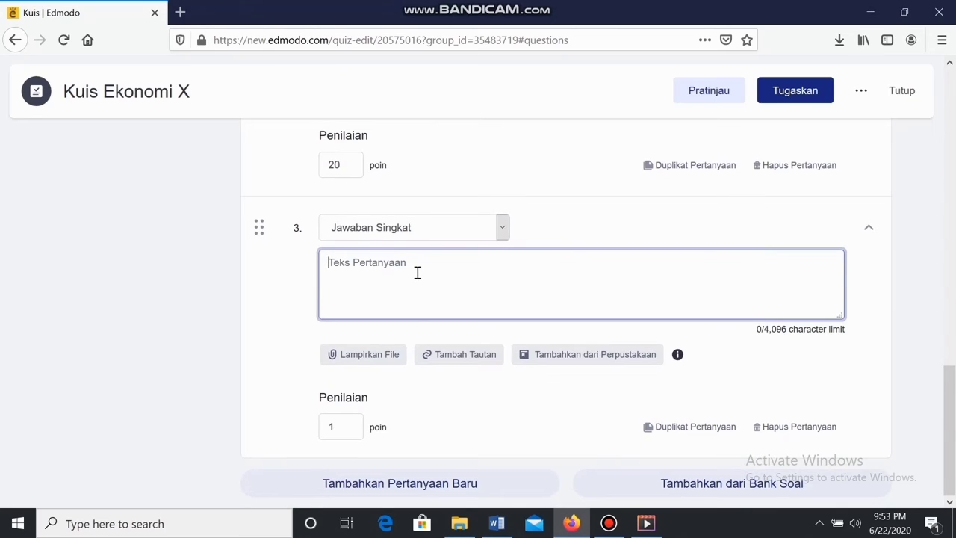
pyautogui.write('Sebut')
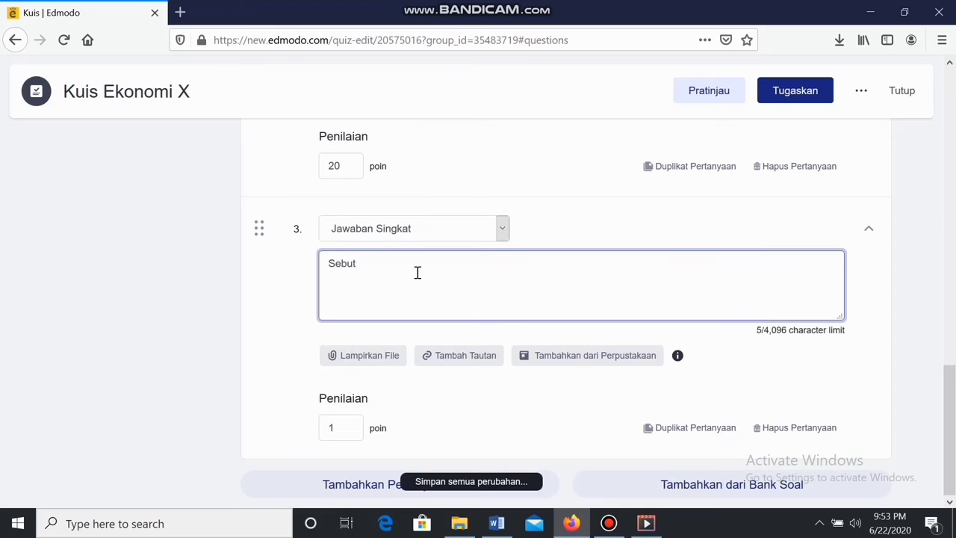
pyautogui.write('kan barang komplementer')
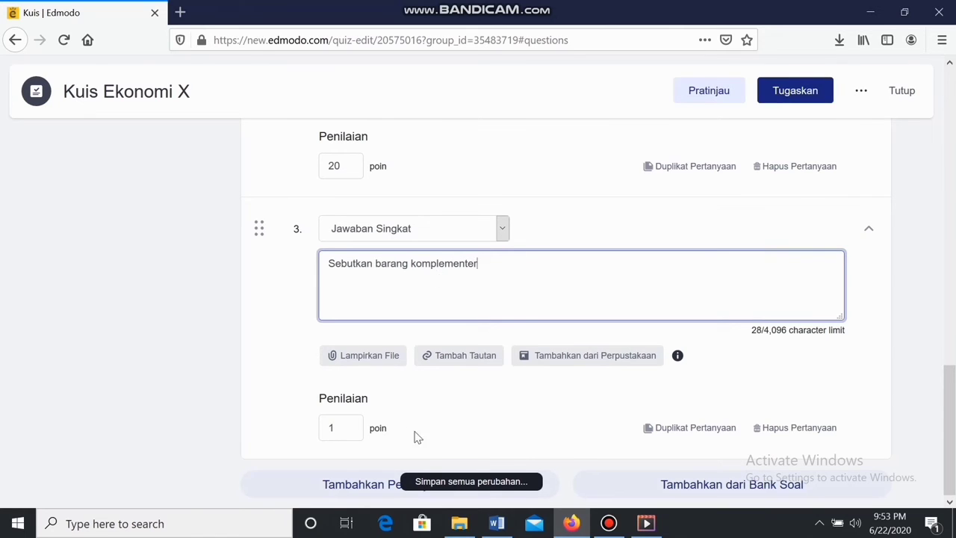
# Enter 20 in question 3's Penilaian and add question 4
pyautogui.moveTo(342, 425); pyautogui.dragTo(312, 437)
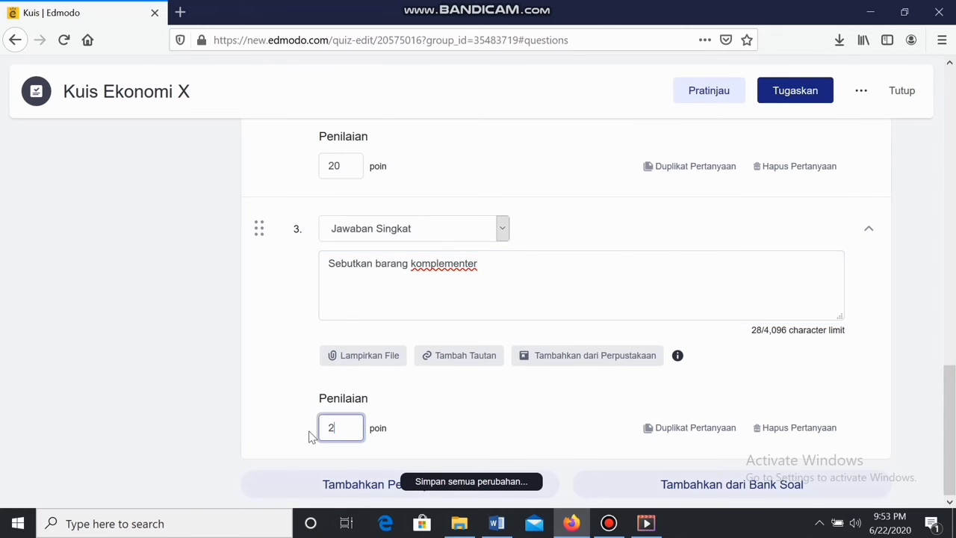
pyautogui.write('20')
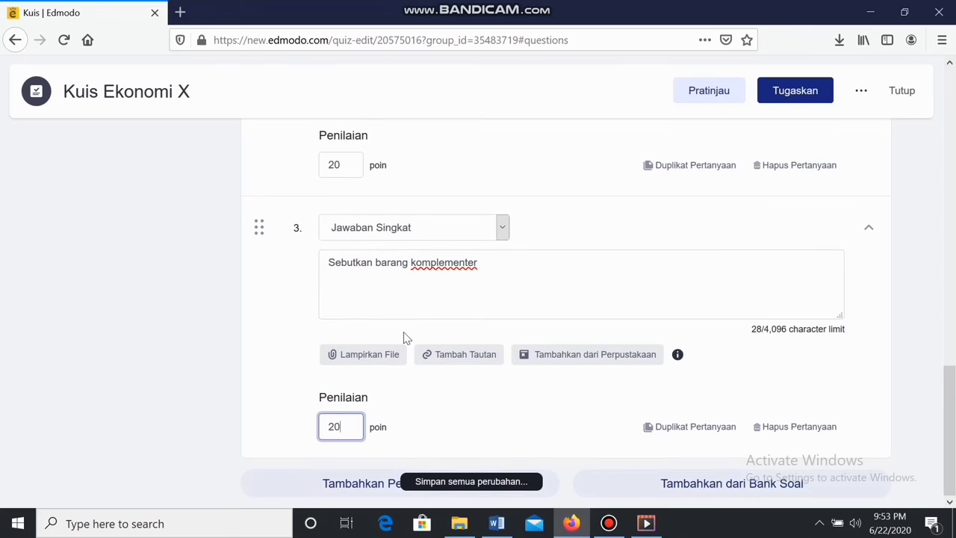
pyautogui.click(372, 486)
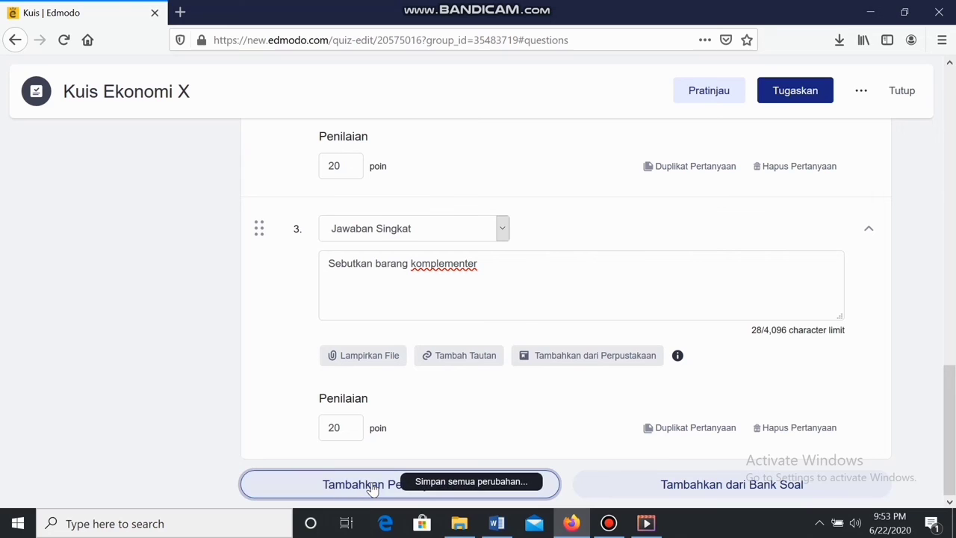
pyautogui.scroll(-3, 410, 316)
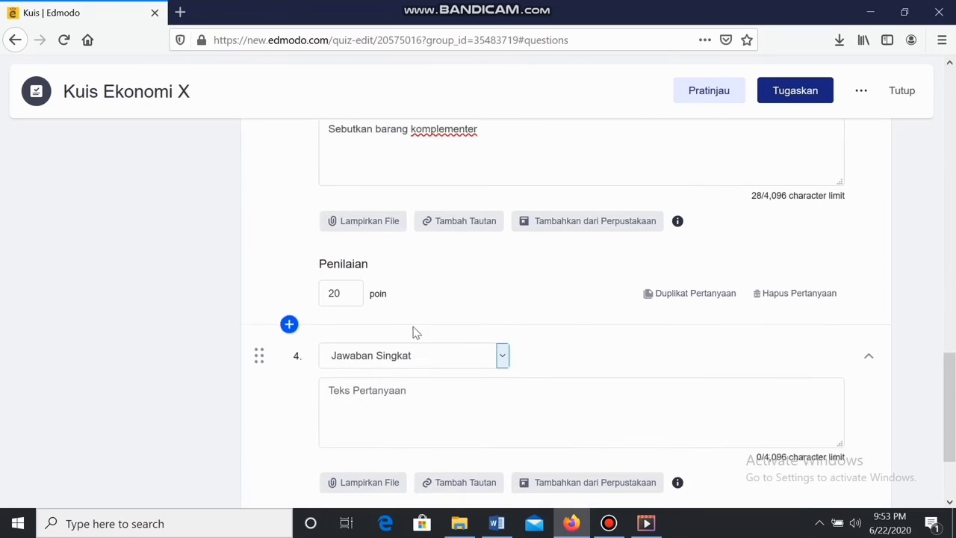
# Switch question 4 to the Isi bagian yang rumpang/kosong type
pyautogui.click(411, 336)
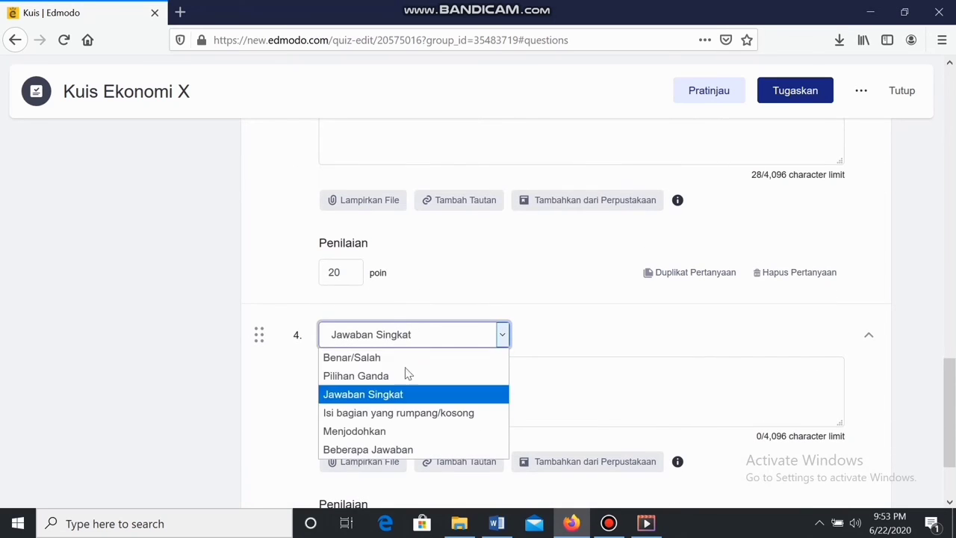
pyautogui.click(382, 413)
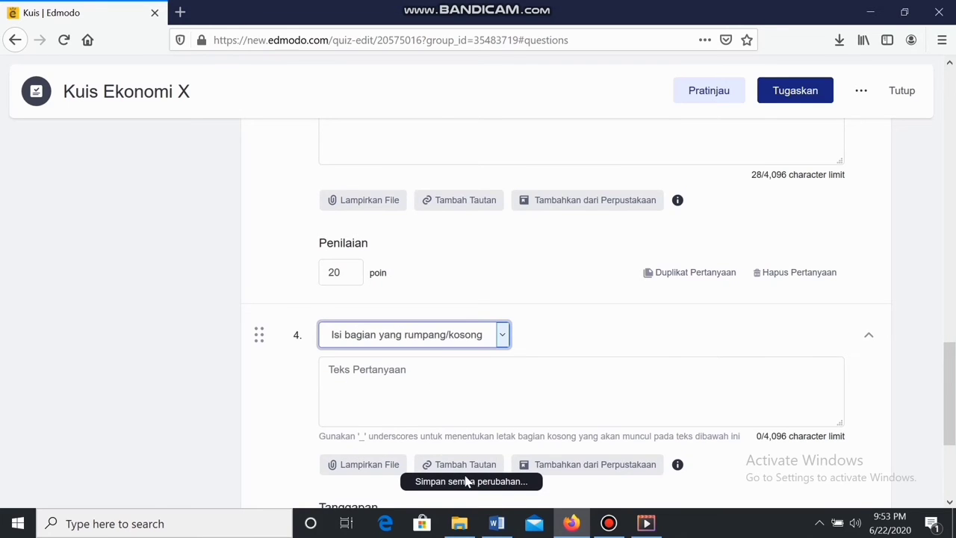
pyautogui.scroll(-2, 418, 434)
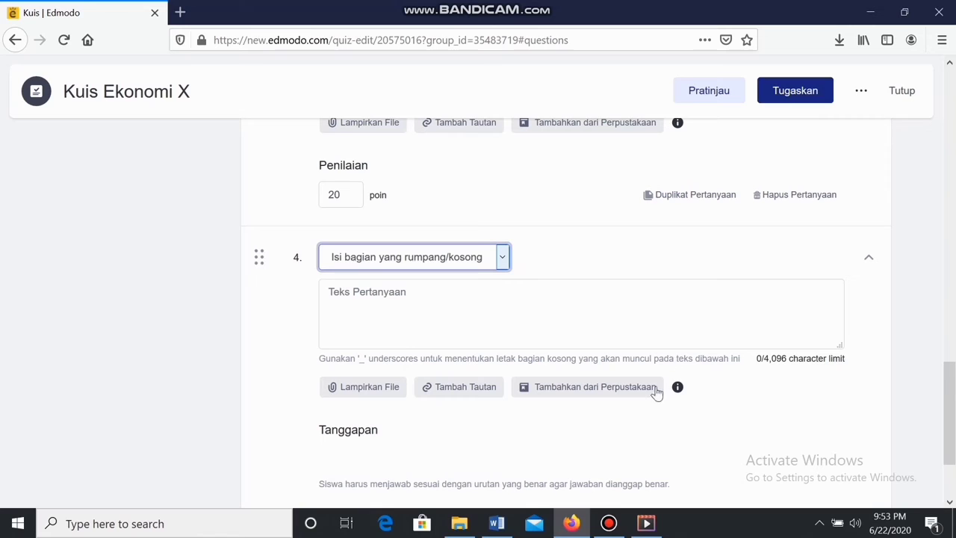
# Paste 'What, how, whom merupakan masalah ekonomi' from Word as question 4's text, ending with '_'
pyautogui.click(497, 524)
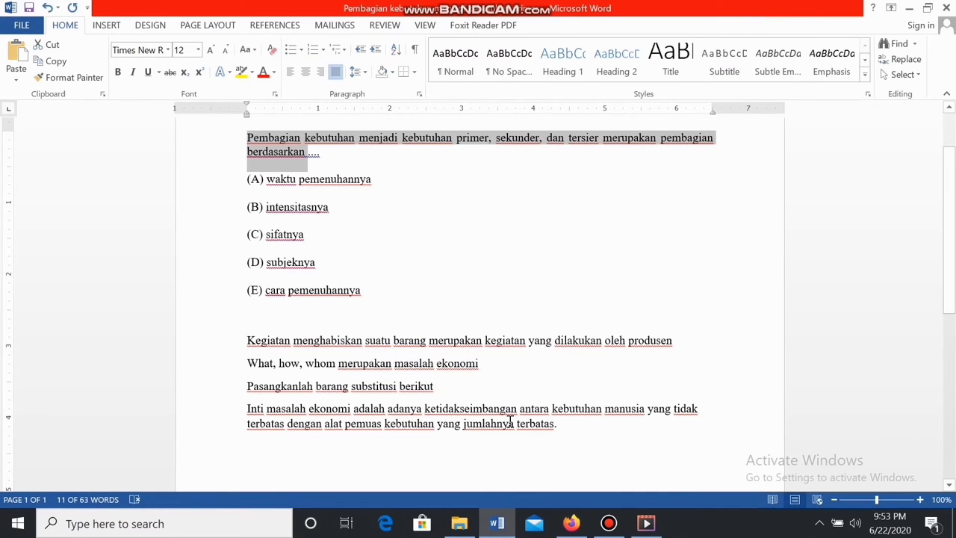
pyautogui.click(715, 409)
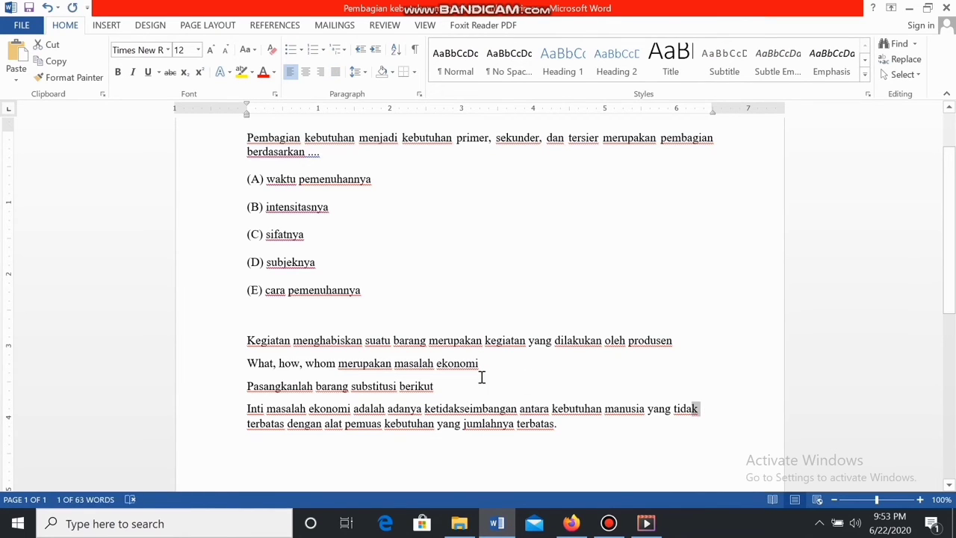
pyautogui.moveTo(487, 366); pyautogui.dragTo(227, 386)
pyautogui.hotkey('ctrl', 'c')
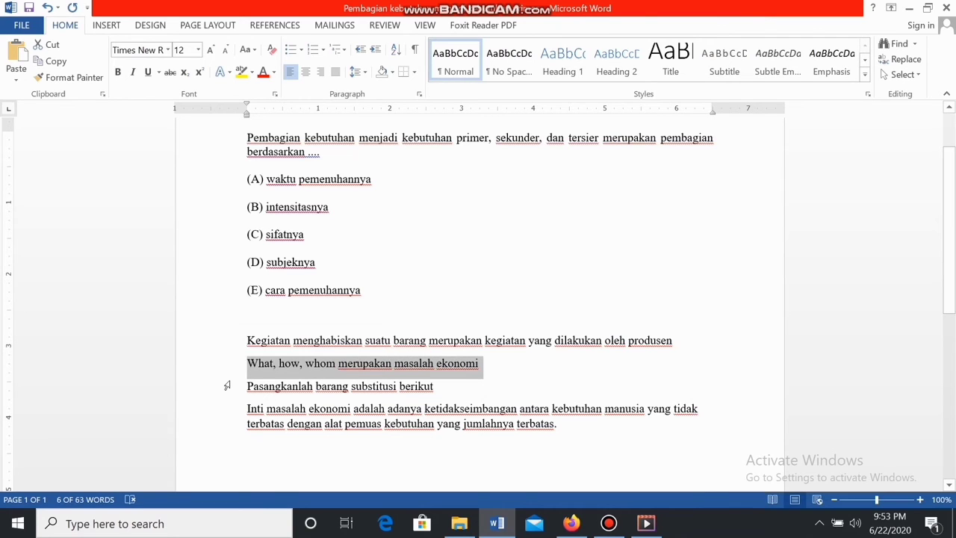
pyautogui.hotkey('alt', 'Tab')
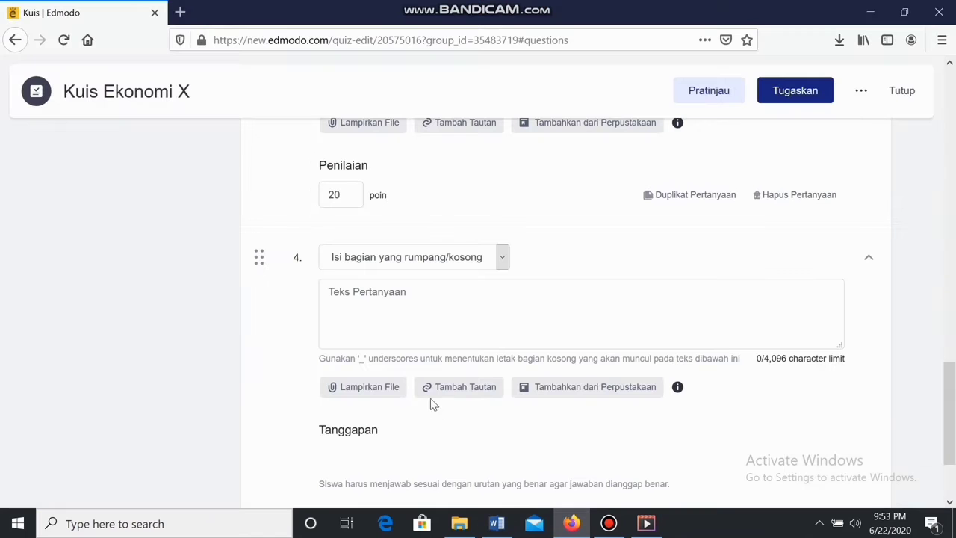
pyautogui.click(430, 315)
pyautogui.hotkey('ctrl', 'v')
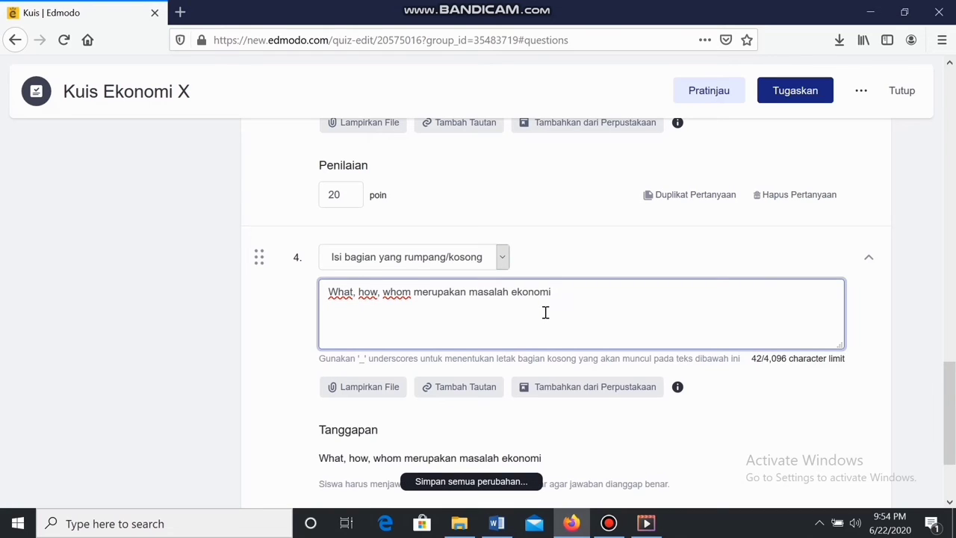
pyautogui.write('_')
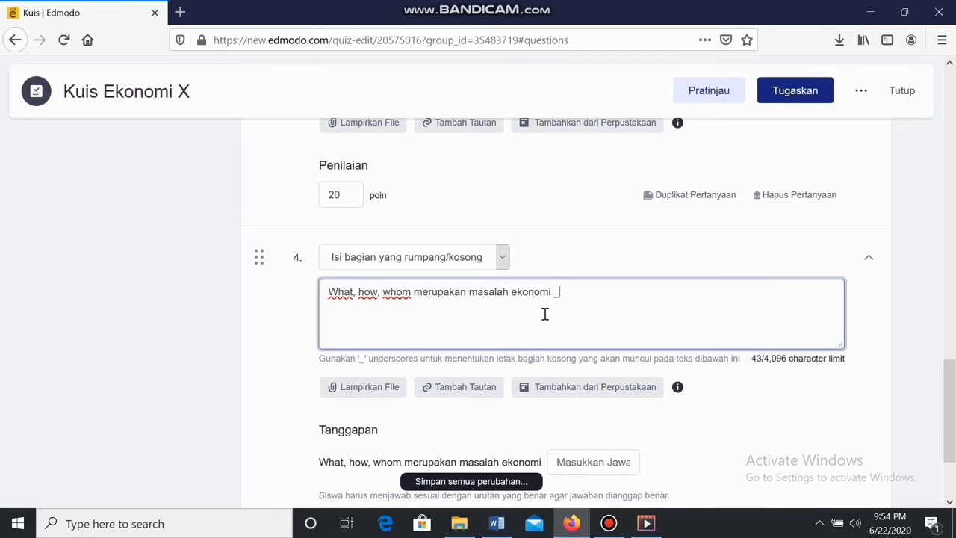
# Set question 4's Penilaian to 20 points per correct answer
pyautogui.scroll(-3, 568, 396)
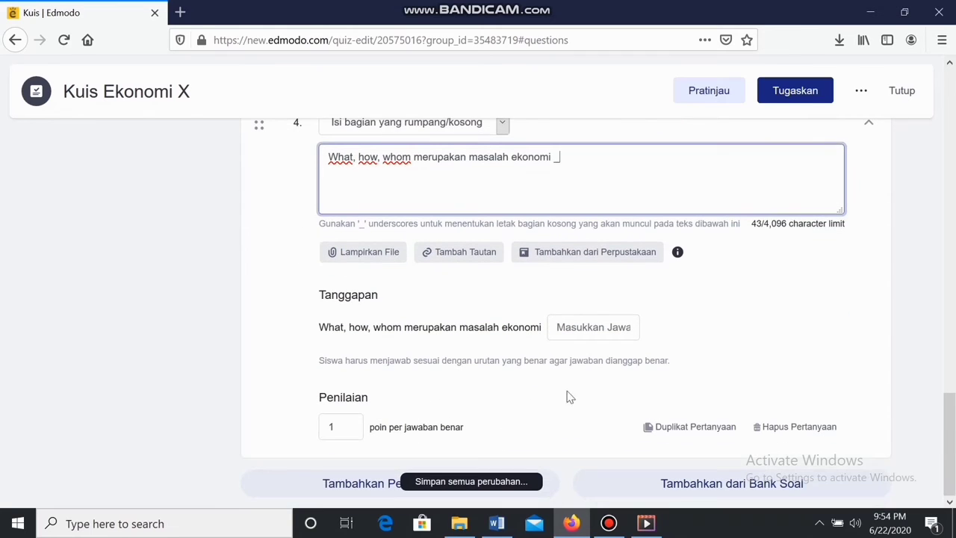
pyautogui.click(578, 330)
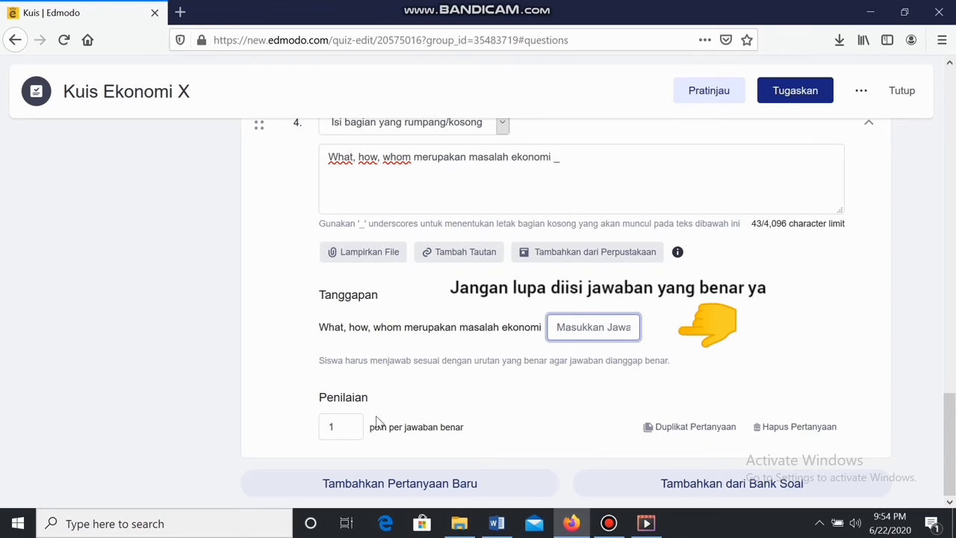
pyautogui.click(320, 432)
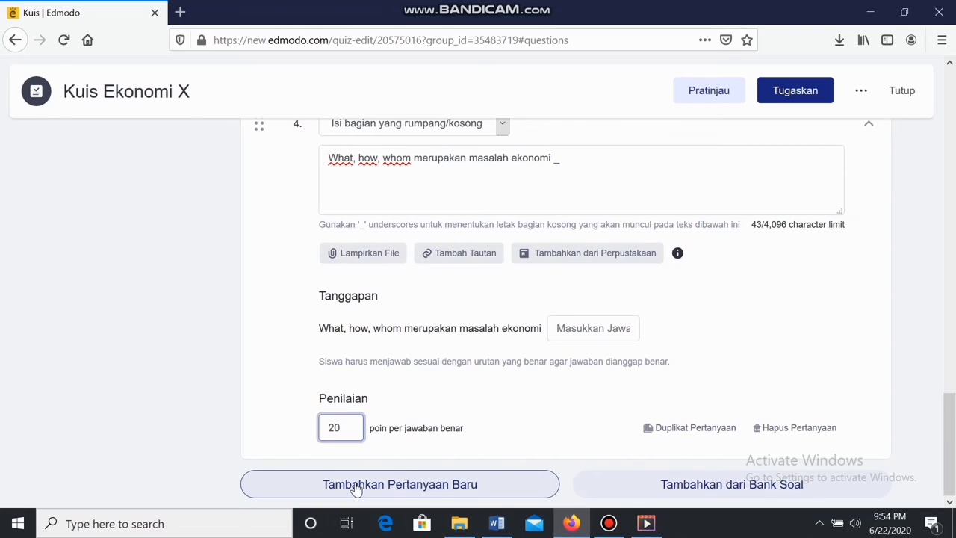
# Add question 5 and make it a Menjodohkan (matching) question
pyautogui.click(357, 486)
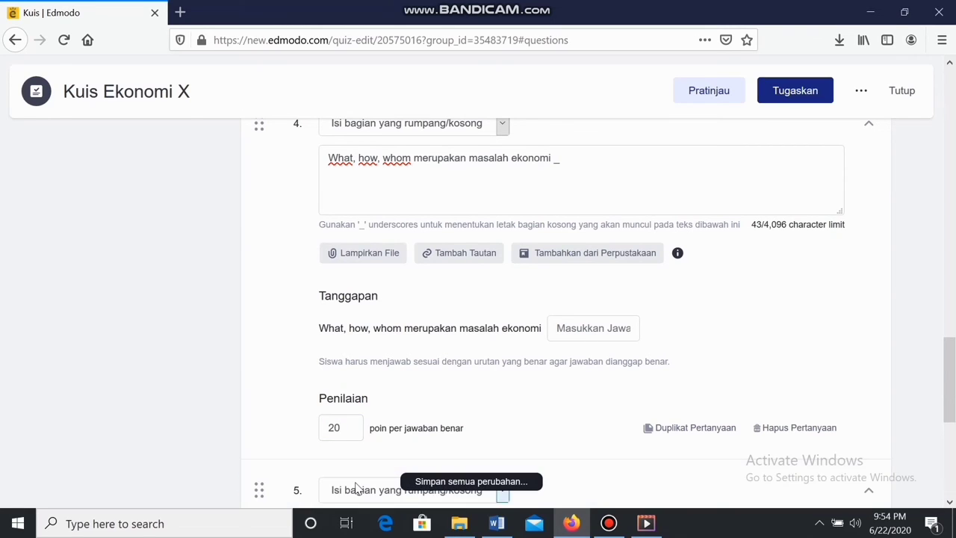
pyautogui.scroll(-3, 379, 435)
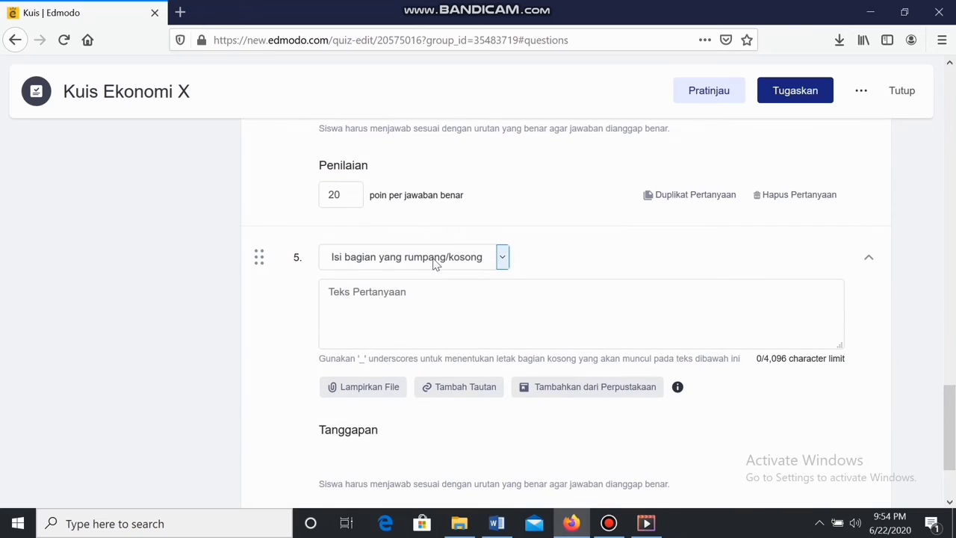
pyautogui.click(433, 259)
pyautogui.click(380, 355)
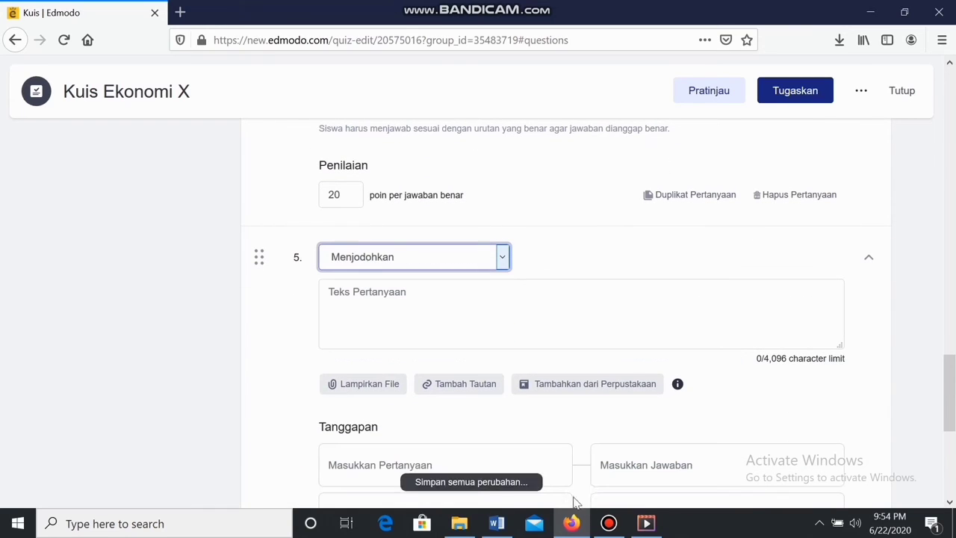
# Paste 'Pasangkanlah barang substitusi berikut' from Word as question 5's text
pyautogui.click(488, 529)
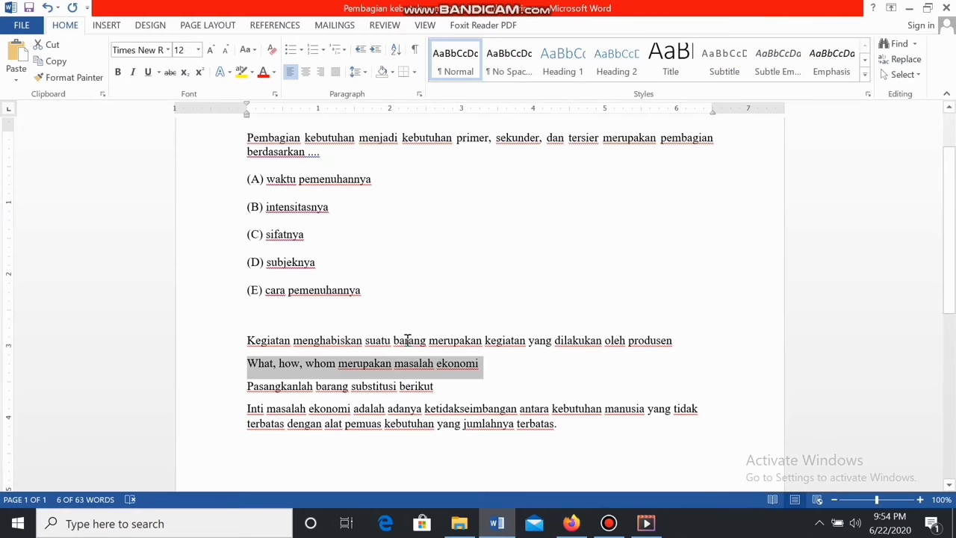
pyautogui.click(439, 386)
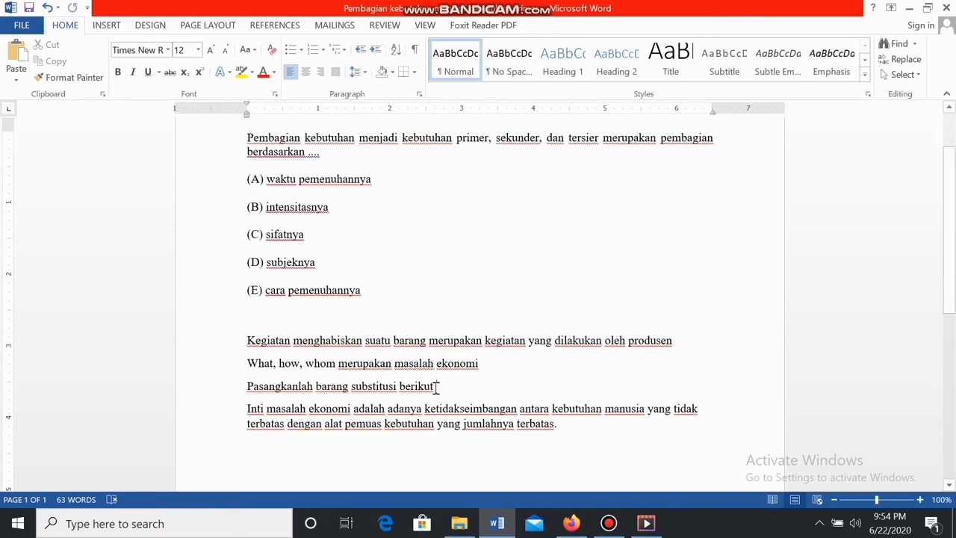
pyautogui.moveTo(437, 388); pyautogui.dragTo(259, 409)
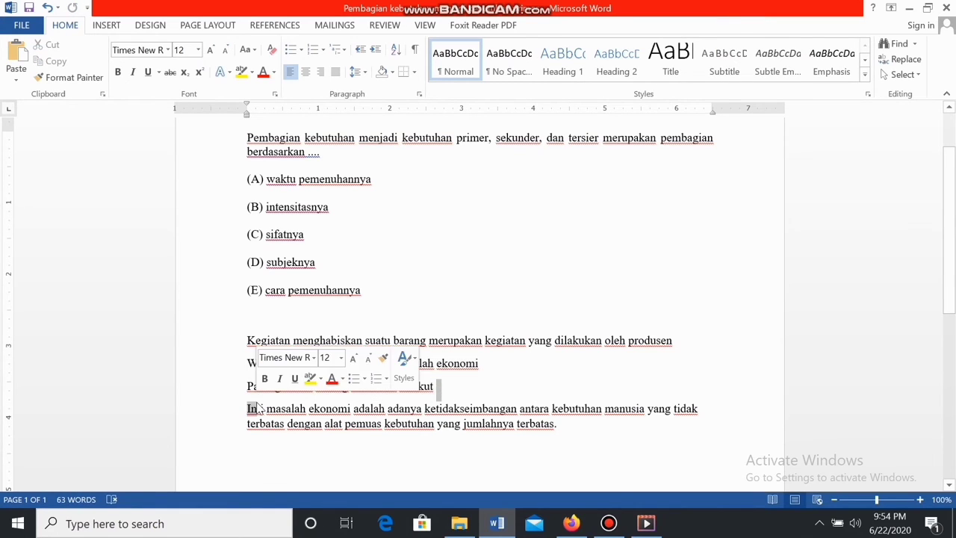
pyautogui.click(431, 422)
pyautogui.moveTo(439, 388); pyautogui.dragTo(241, 399)
pyautogui.hotkey('ctrl', 'c')
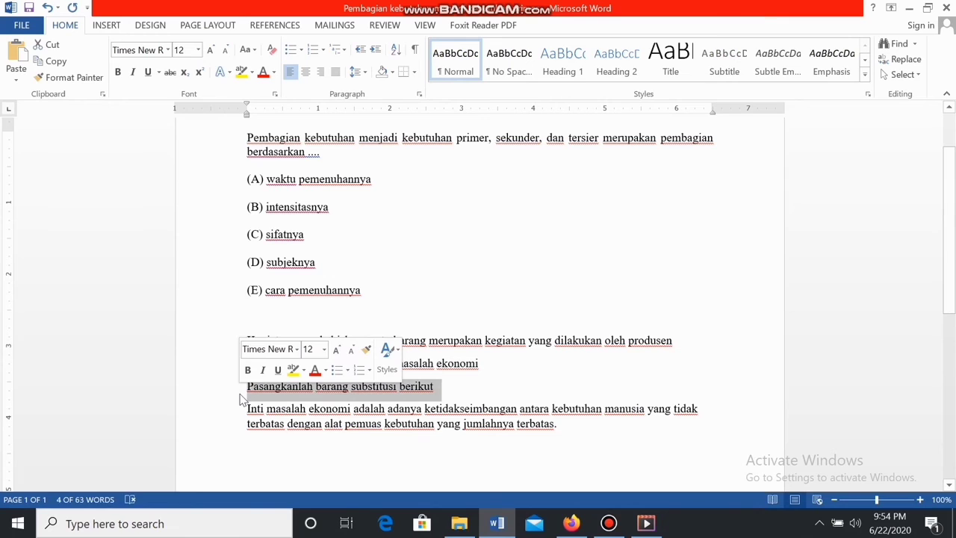
pyautogui.click(572, 523)
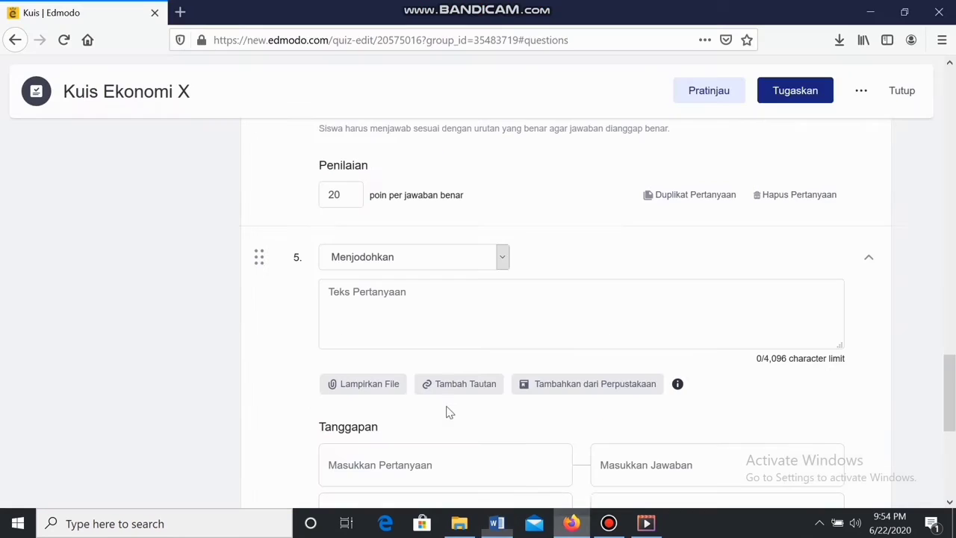
pyautogui.click(446, 290)
pyautogui.hotkey('ctrl', 'v')
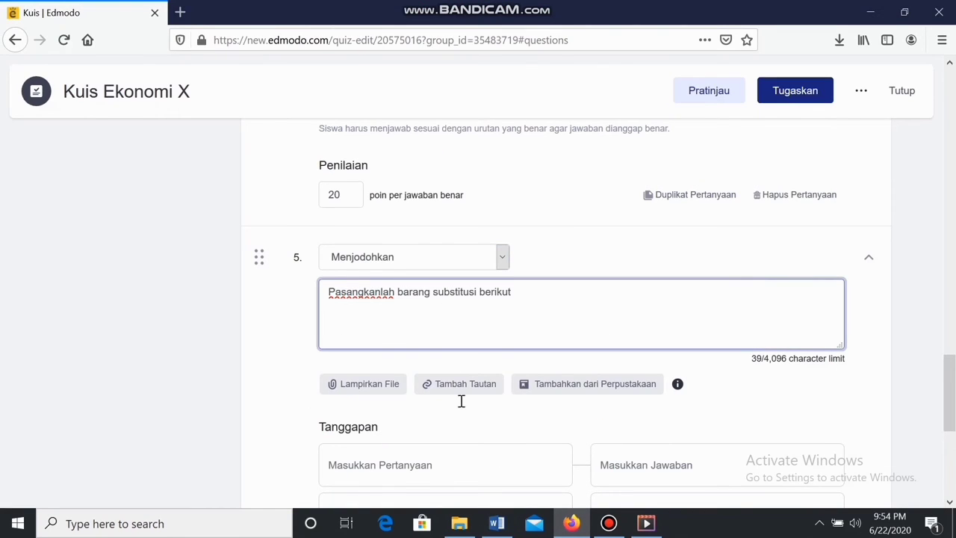
pyautogui.scroll(-3, 415, 396)
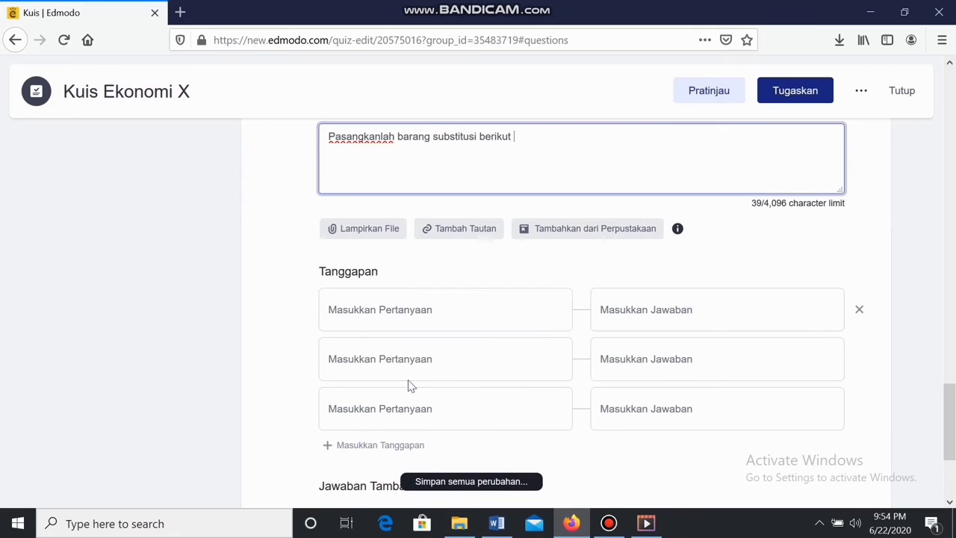
# Enter the pairs pensil–bolpoin and minyak goreng–margarin in question 5
pyautogui.click(412, 314)
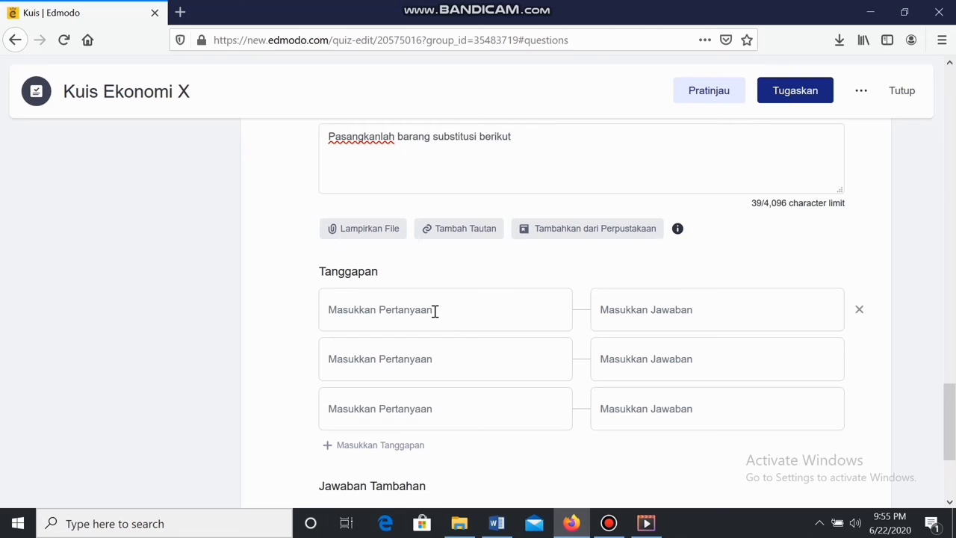
pyautogui.write('pen')
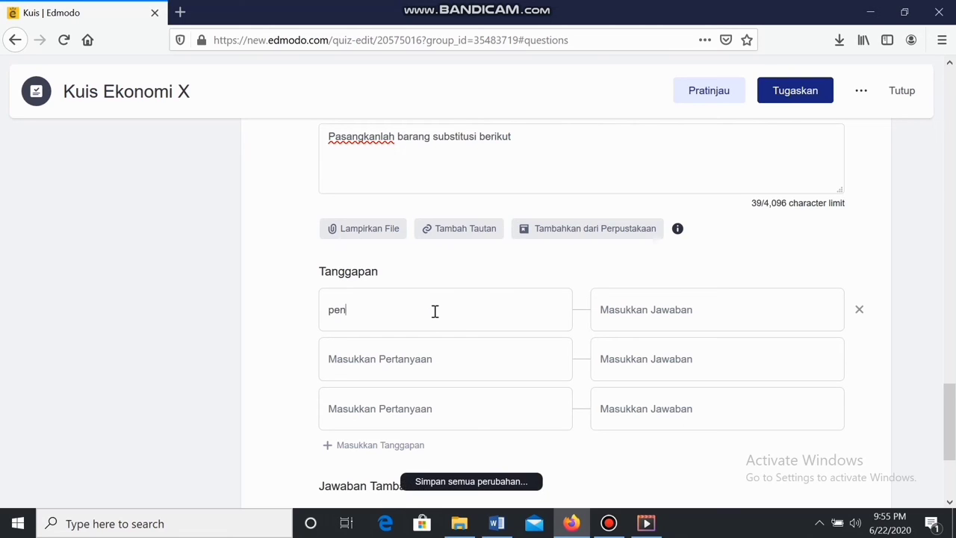
pyautogui.write('sil')
pyautogui.click(649, 308)
pyautogui.write('bolpoin')
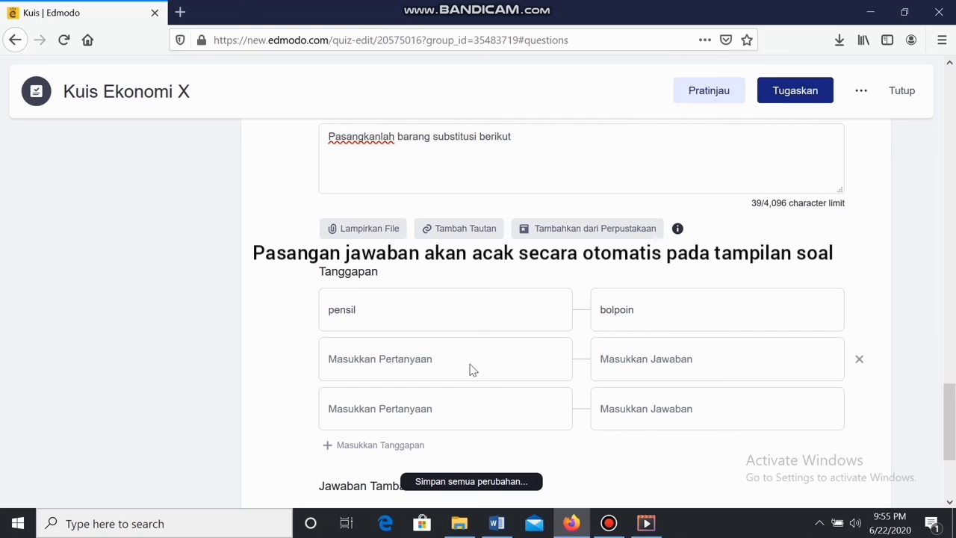
pyautogui.click(417, 363)
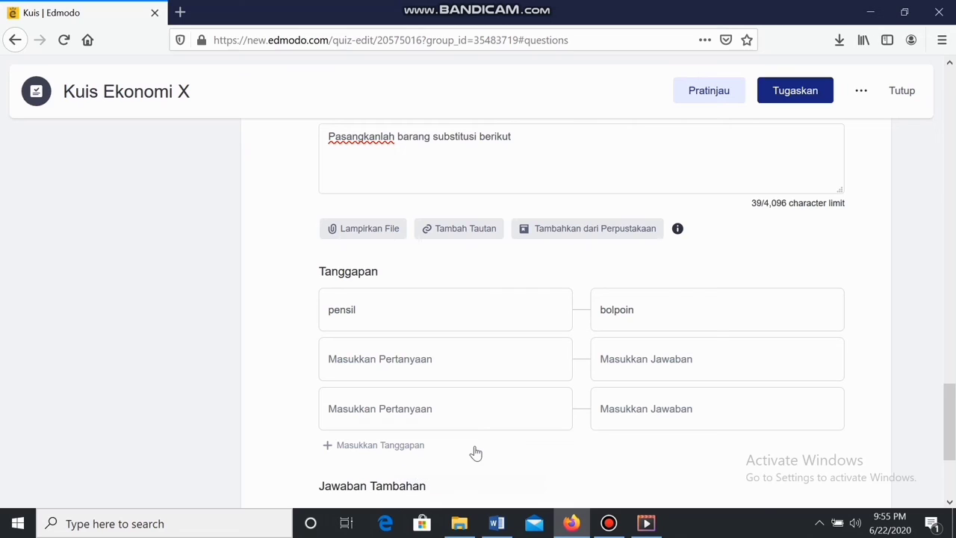
pyautogui.write('minyak goreng')
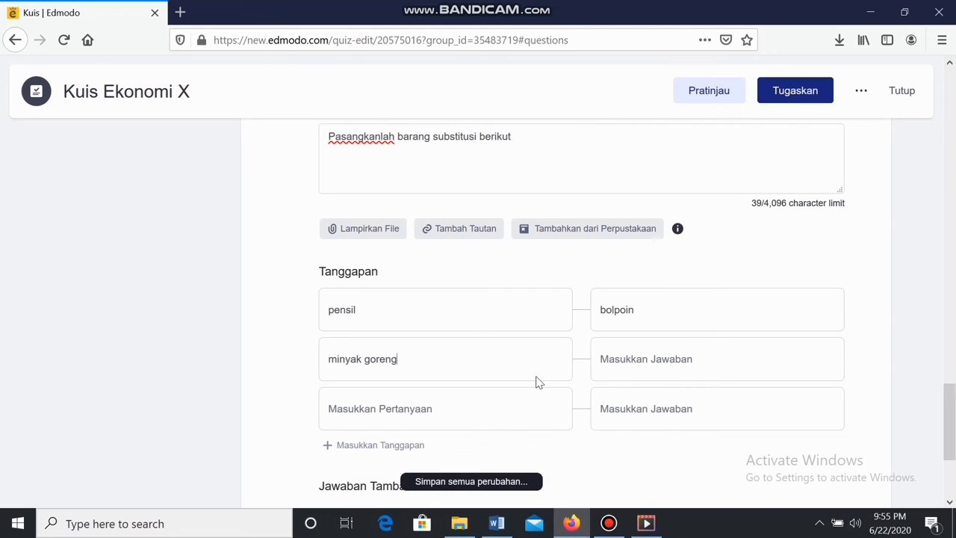
pyautogui.click(648, 362)
pyautogui.write('marga')
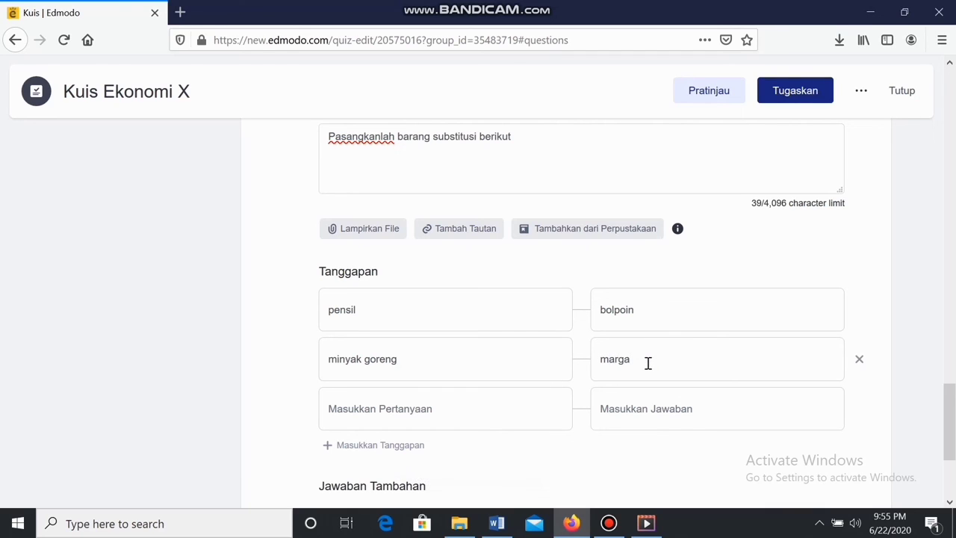
pyautogui.write('rin')
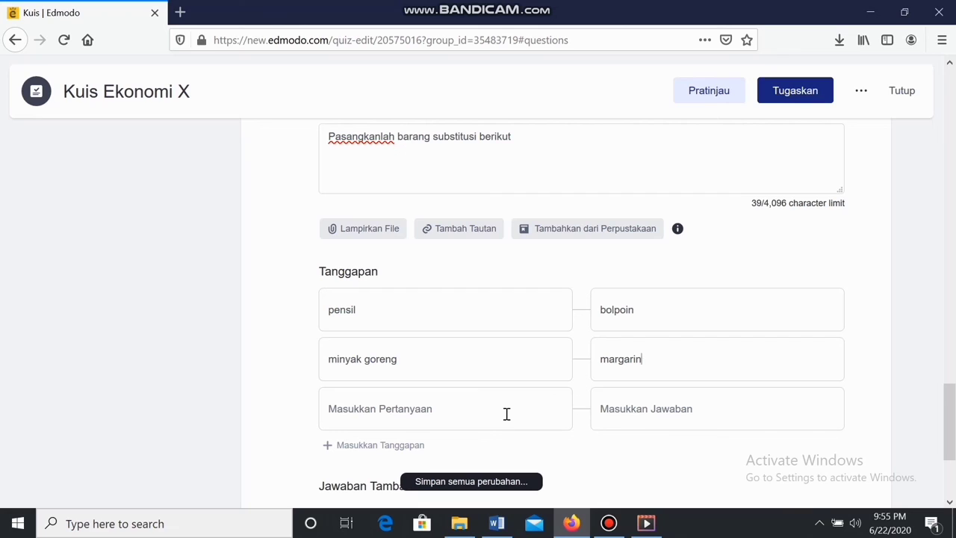
# Add the pair sepeda–sepeda motor and enter 20 in the Penilaian box
pyautogui.click(506, 413)
pyautogui.write('spe')
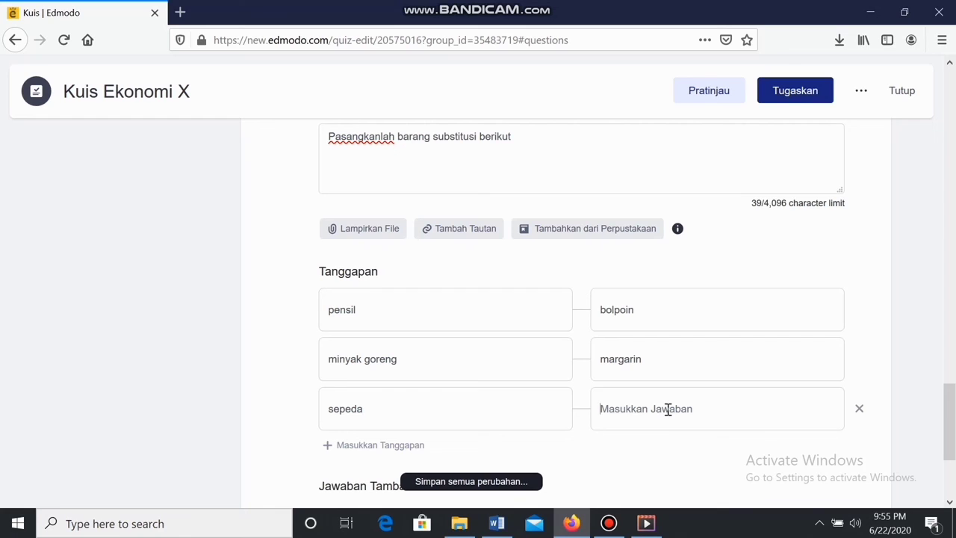
pyautogui.write('sepeda mot')
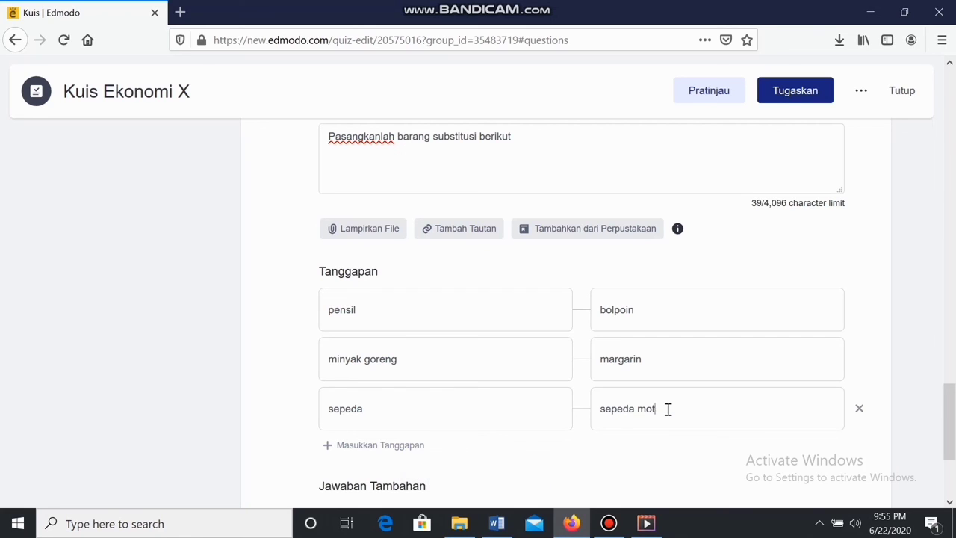
pyautogui.write('or')
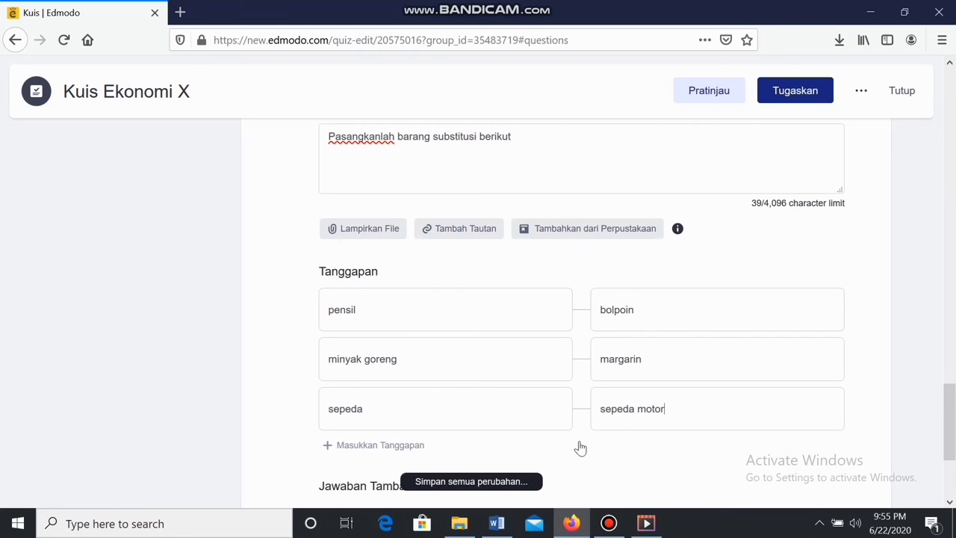
pyautogui.scroll(-2, 564, 447)
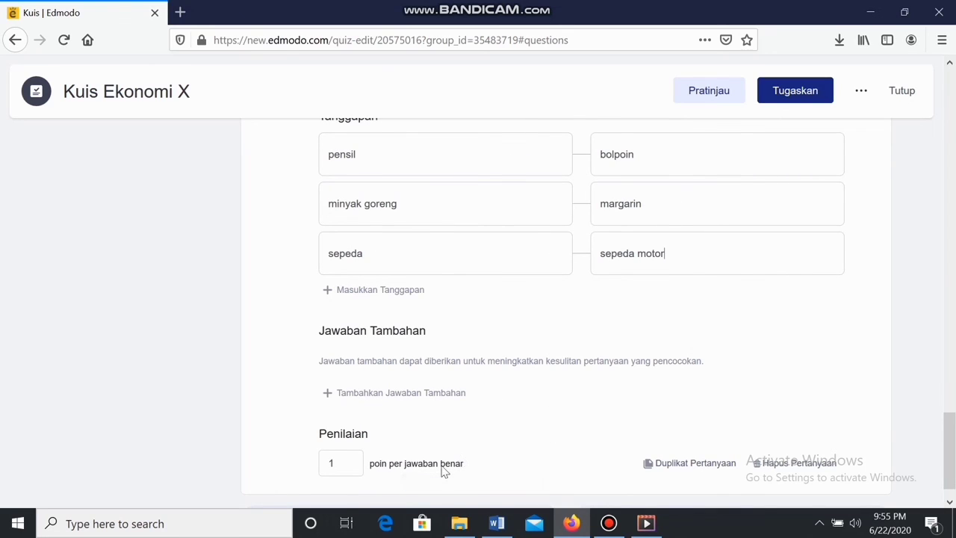
pyautogui.doubleClick(331, 464)
pyautogui.write('2')
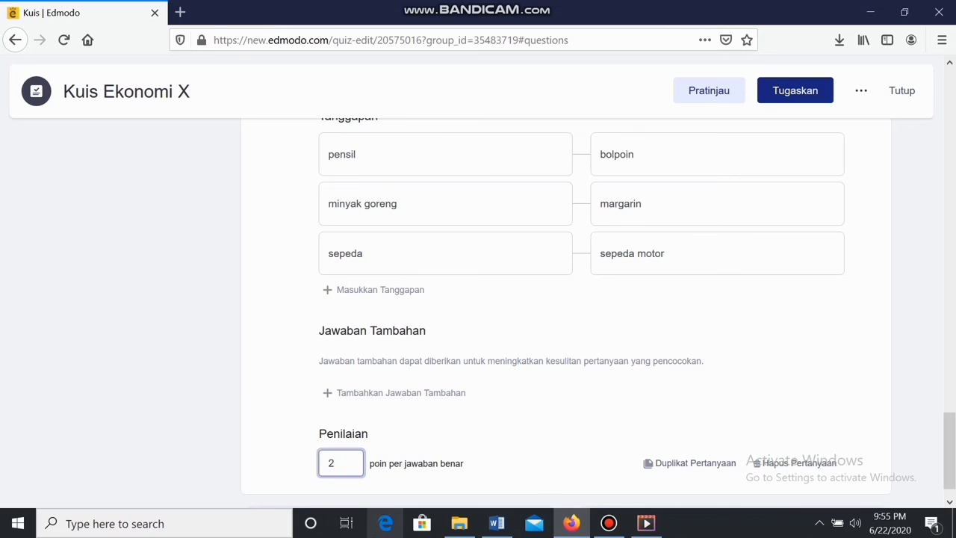
pyautogui.write('0')
pyautogui.scroll(2, 597, 391)
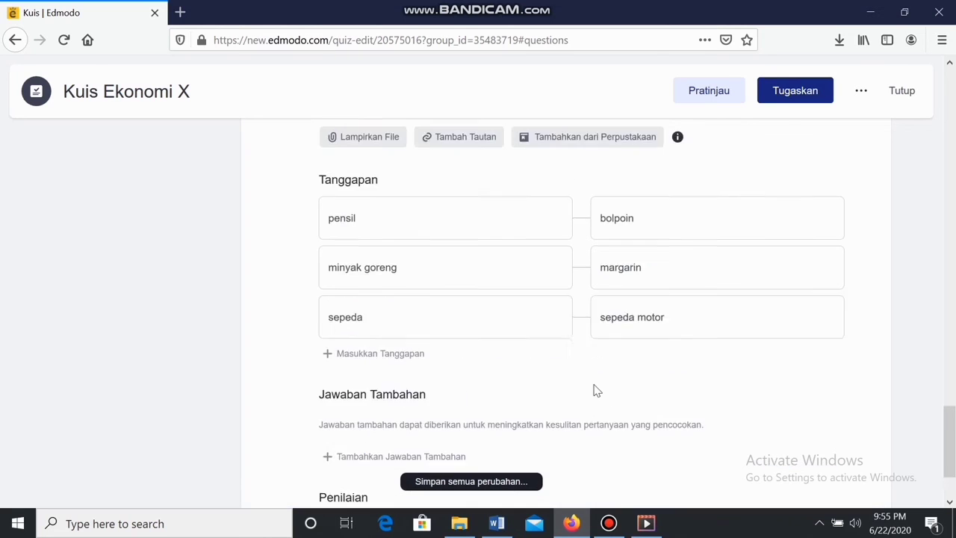
pyautogui.scroll(4, 373, 216)
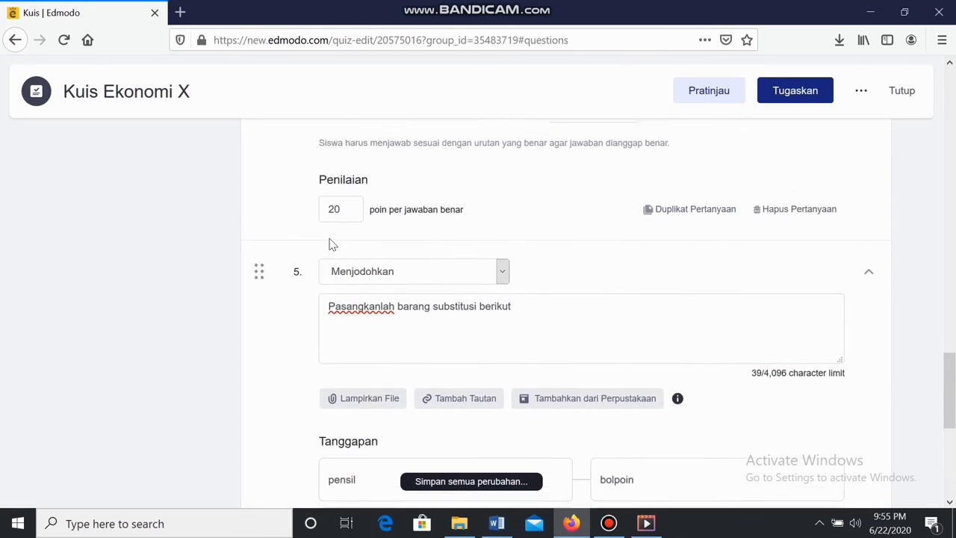
pyautogui.scroll(8, 332, 246)
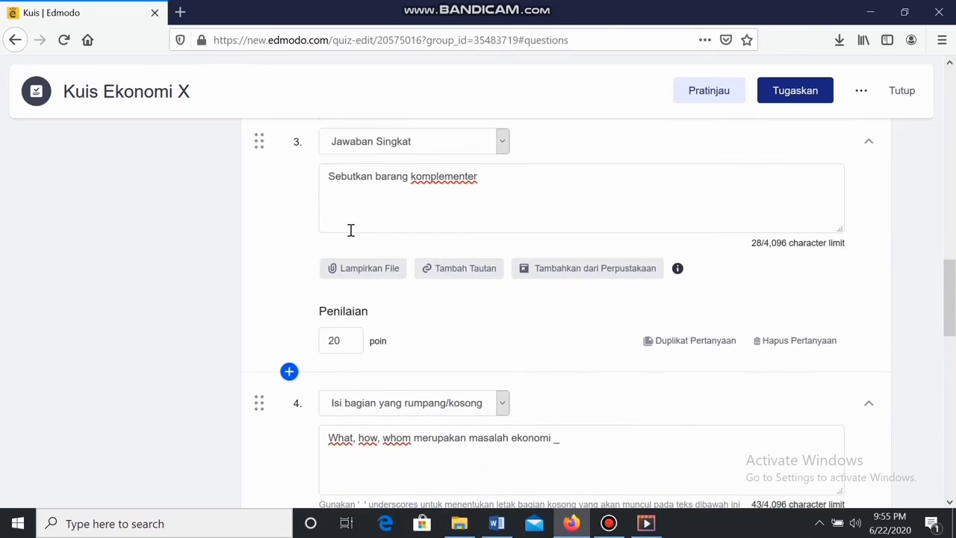
pyautogui.scroll(8, 351, 230)
pyautogui.scroll(3, 370, 233)
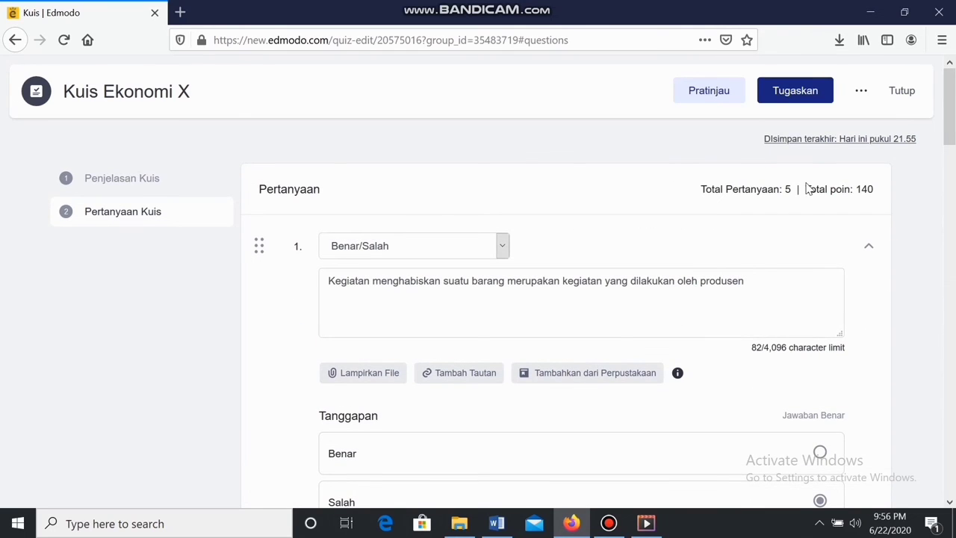
pyautogui.scroll(-1, 807, 183)
pyautogui.scroll(1, 807, 188)
pyautogui.scroll(-4, 715, 248)
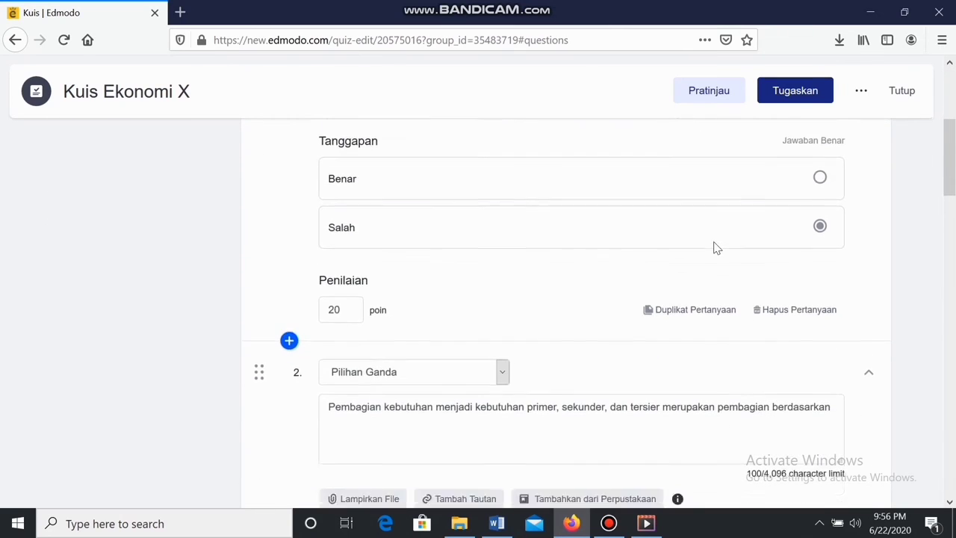
pyautogui.scroll(-10, 715, 248)
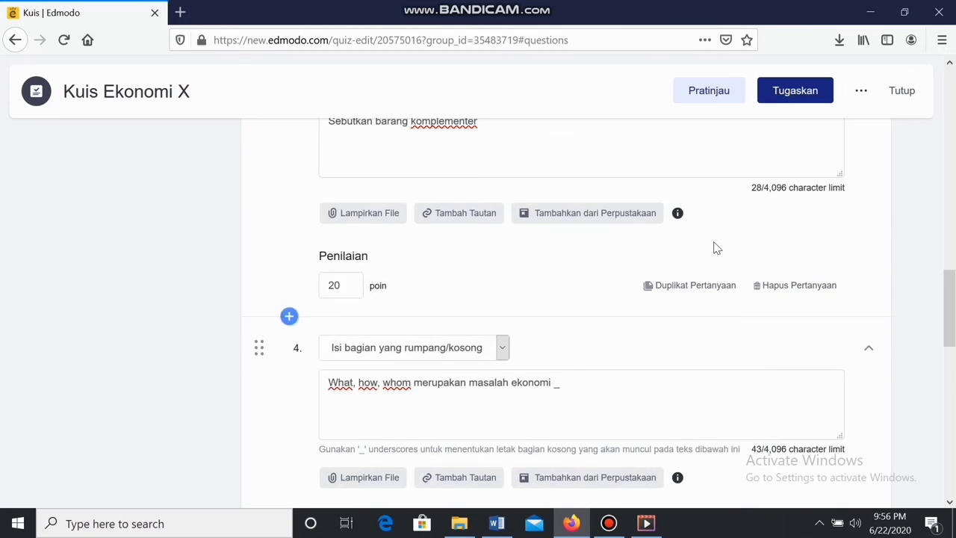
pyautogui.scroll(-8, 715, 248)
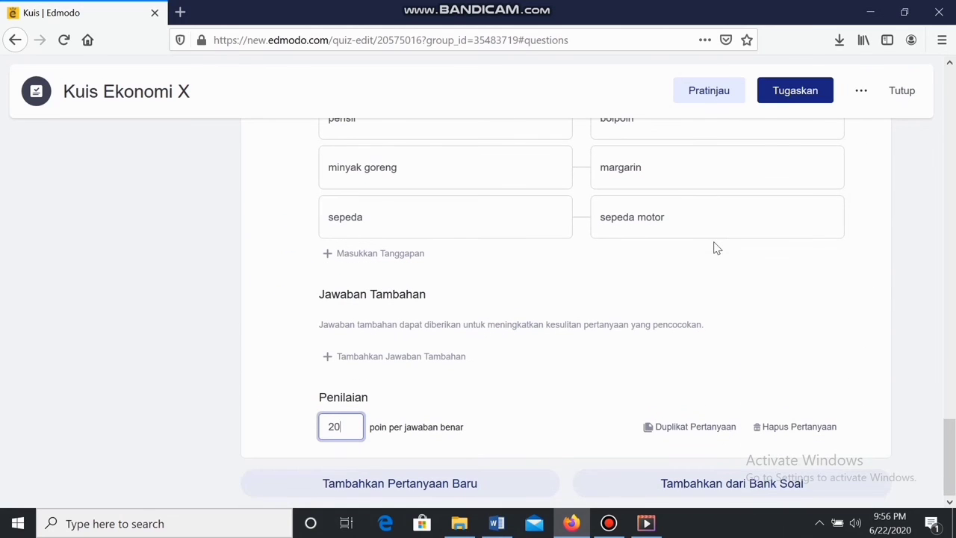
pyautogui.scroll(8, 766, 196)
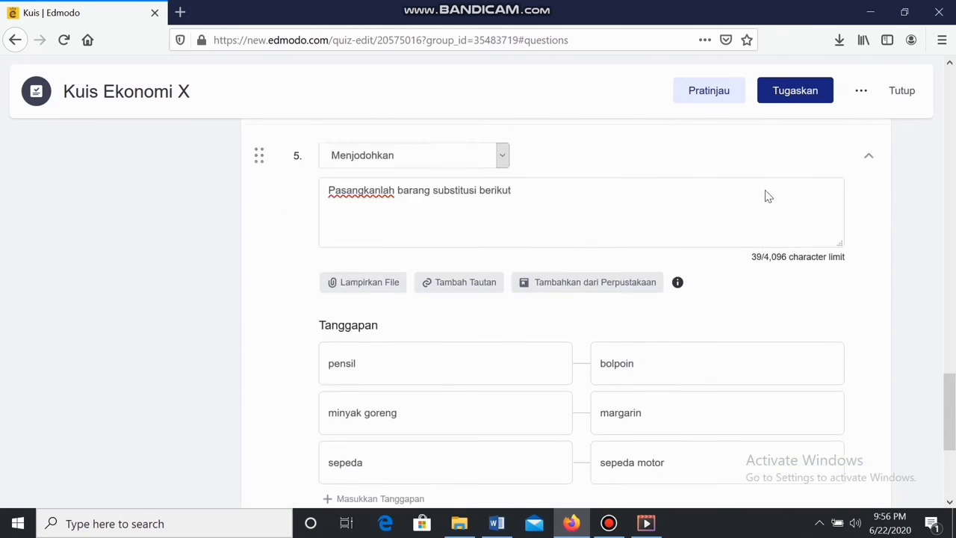
pyautogui.scroll(-2, 769, 196)
pyautogui.scroll(10, 769, 196)
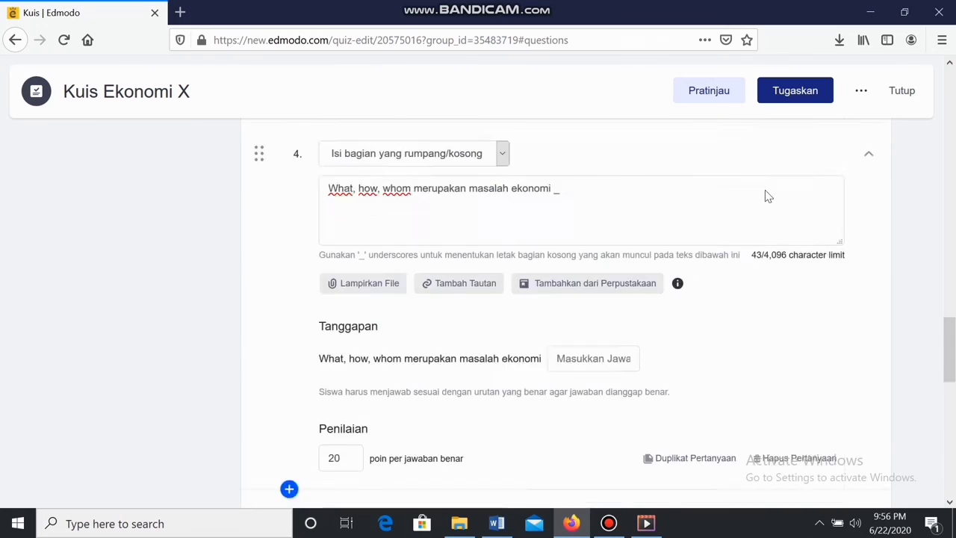
pyautogui.scroll(5, 766, 196)
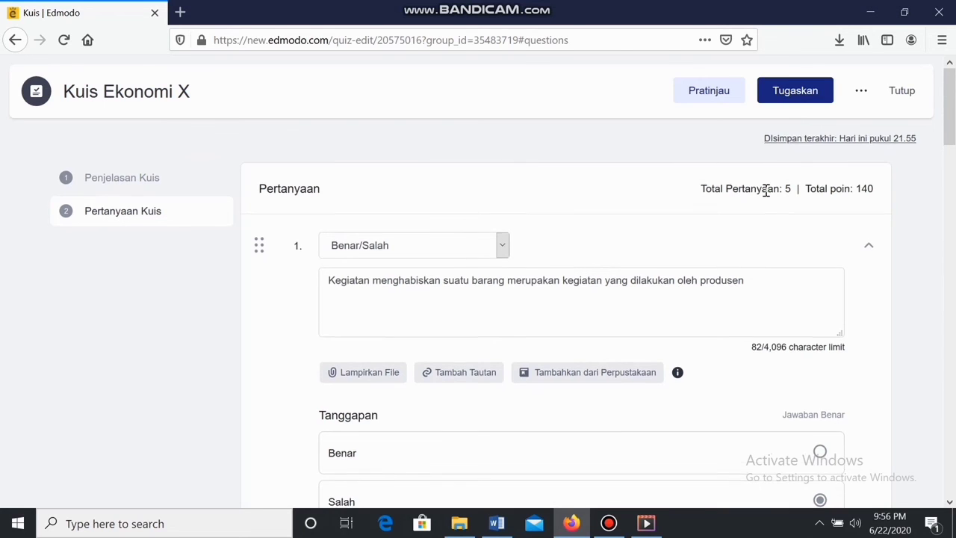
pyautogui.scroll(-5, 766, 193)
pyautogui.scroll(5, 769, 196)
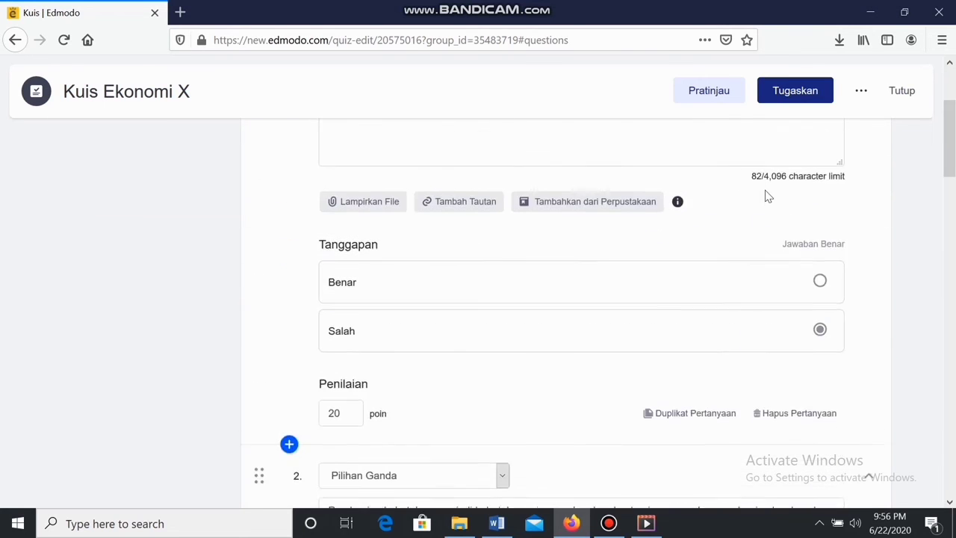
# Assign Kuis Ekonomi X via Tugaskan, confirm with Baiklah, and check the quiz post on the class page
pyautogui.click(794, 91)
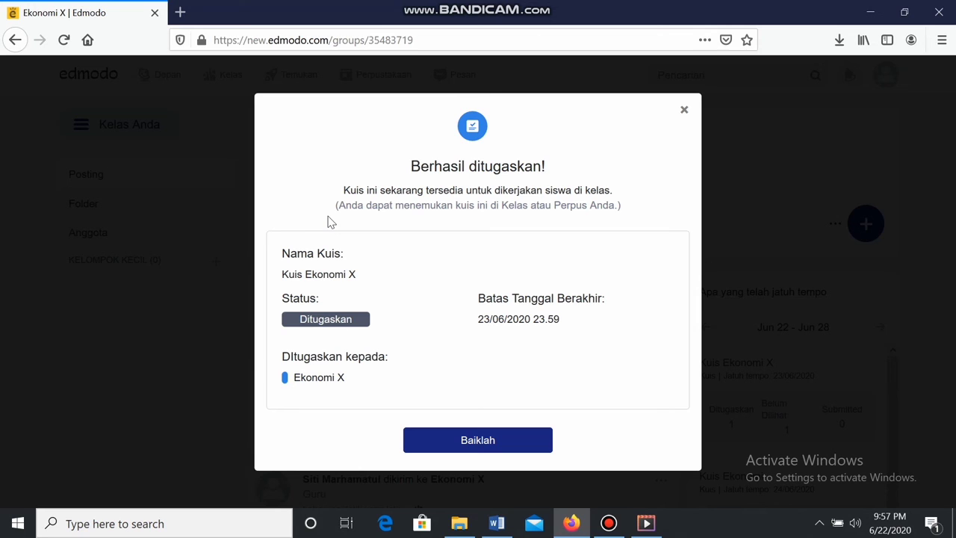
pyautogui.click(477, 434)
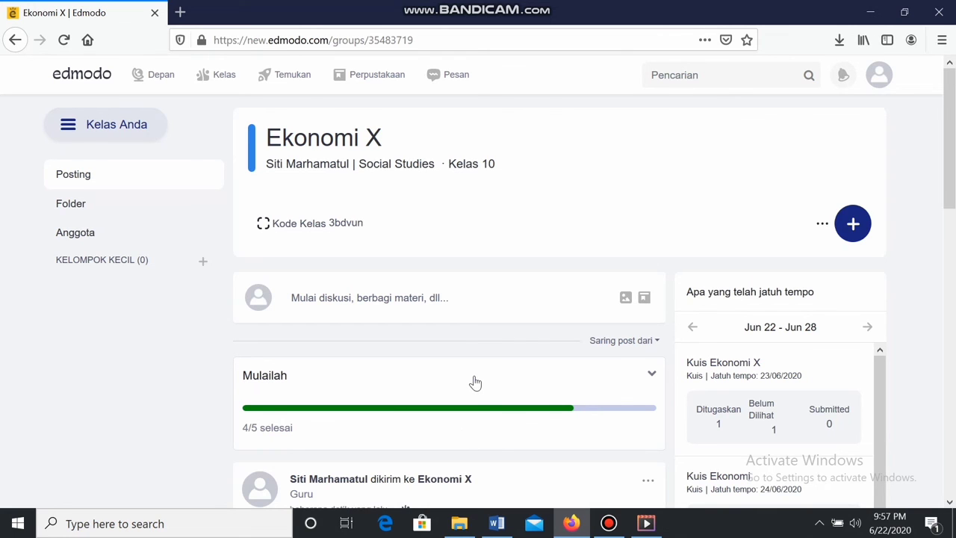
pyautogui.scroll(-3, 475, 382)
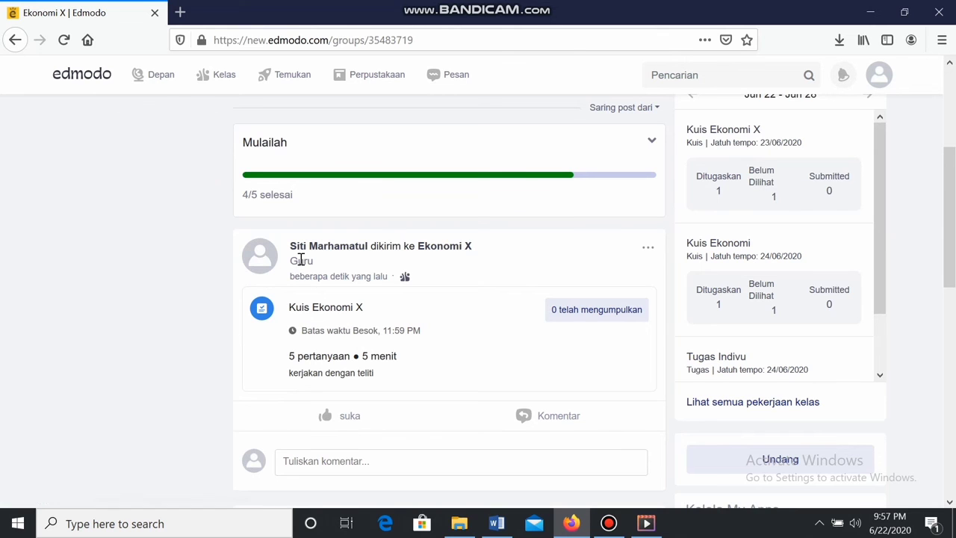
pyautogui.scroll(-4, 301, 260)
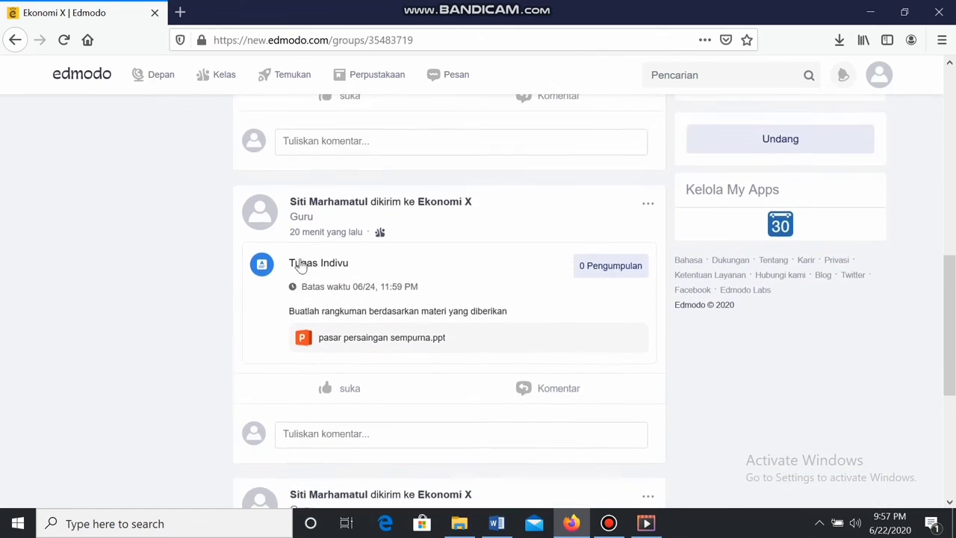
pyautogui.scroll(7, 302, 263)
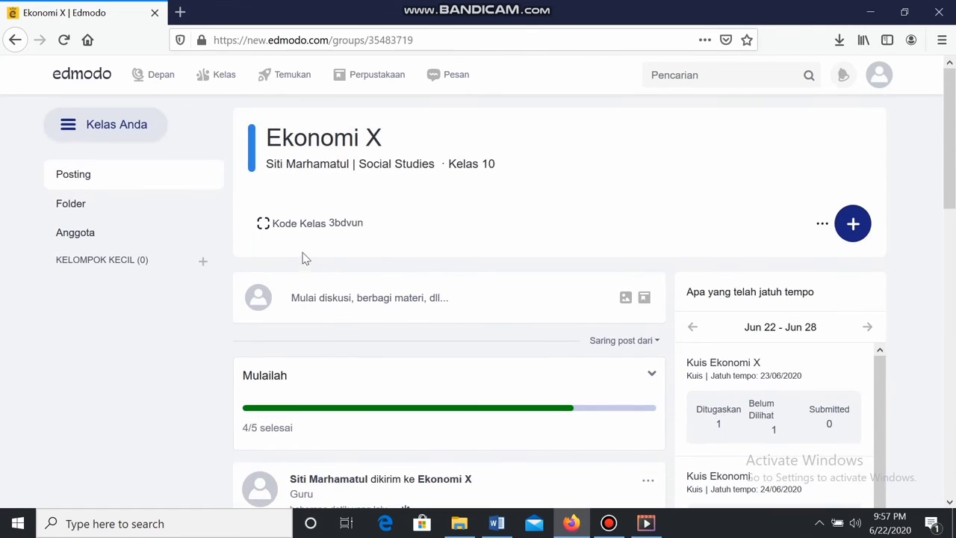
pyautogui.scroll(-2, 404, 288)
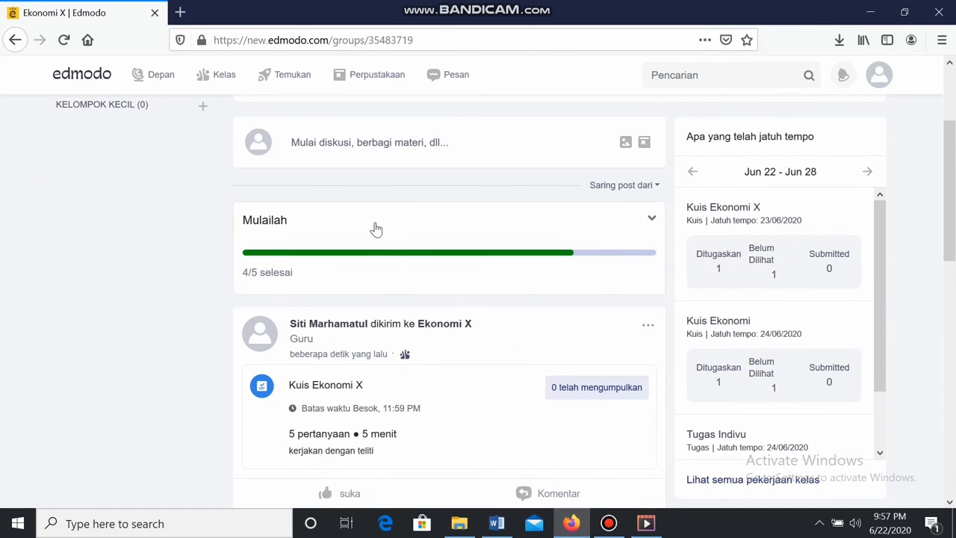
pyautogui.scroll(2, 376, 230)
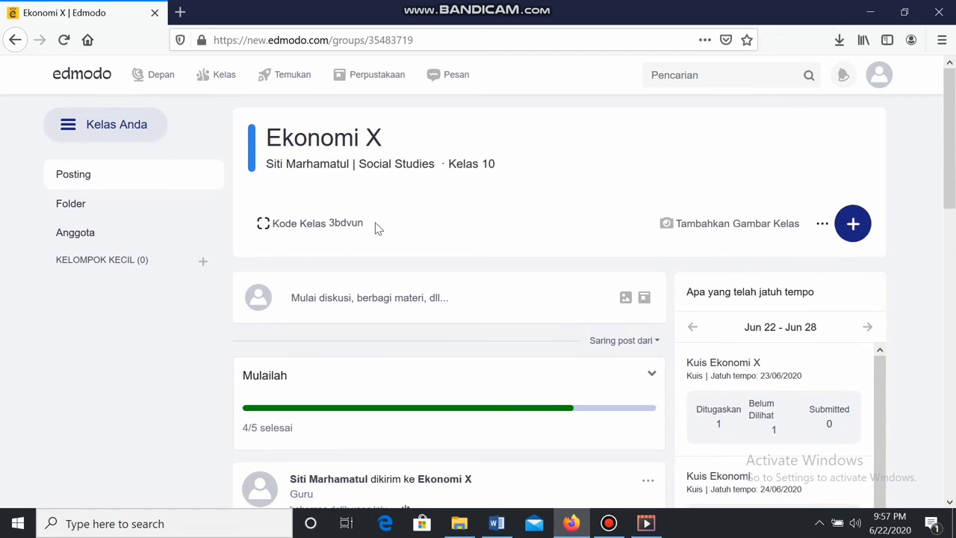
pyautogui.moveTo(203, 77)
pyautogui.scroll(-3, 563, 221)
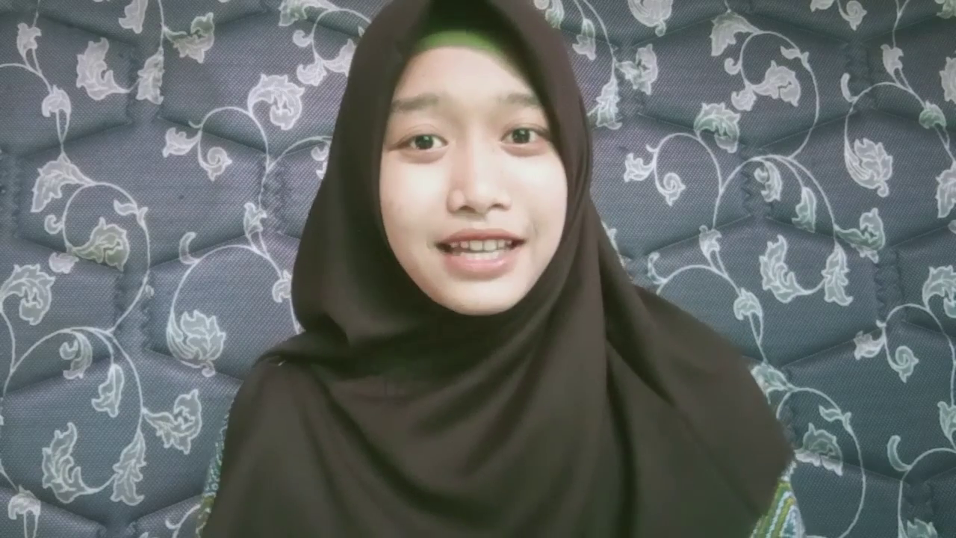